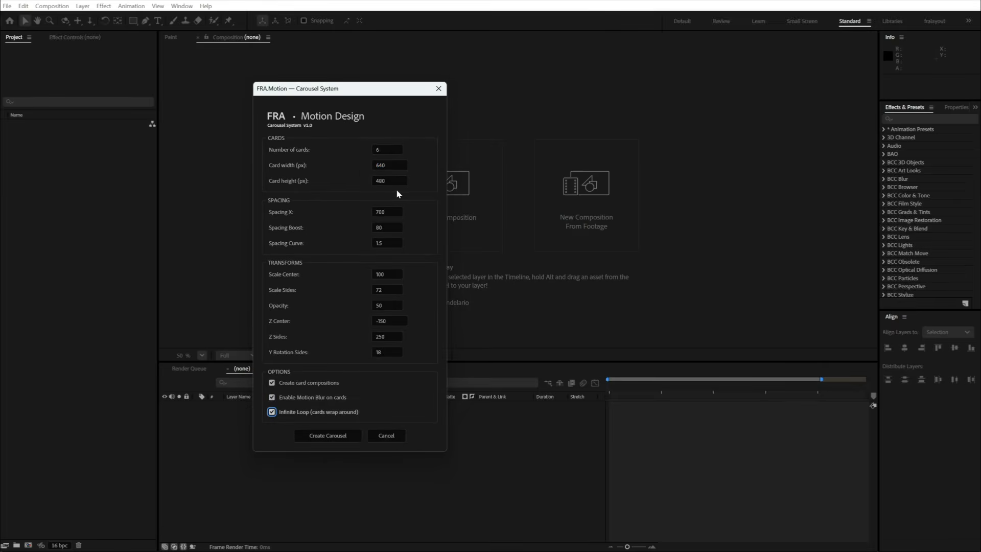
Set the carousel's card width to 1920 px and card height to 1080 px
text(1920)
key(Tab)
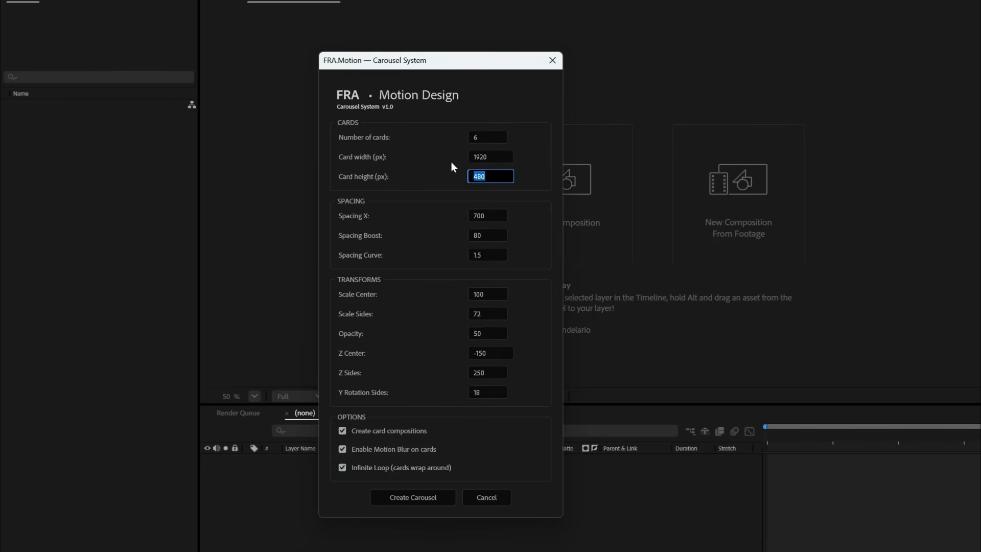
click(420, 179)
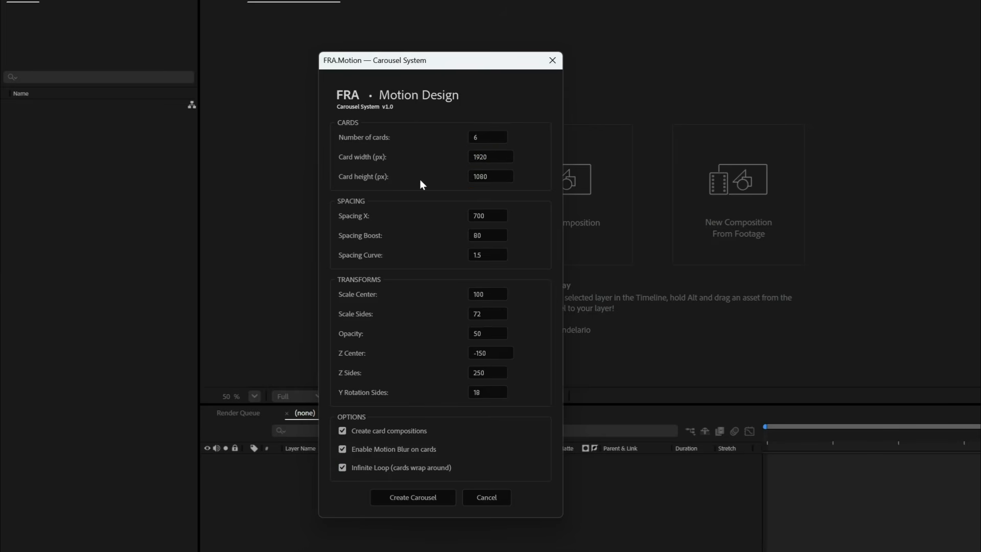
Set Y Rotation Sides to 5 and Spacing X to 250 for the carousel
double_click(496, 392)
text(5)
click(412, 342)
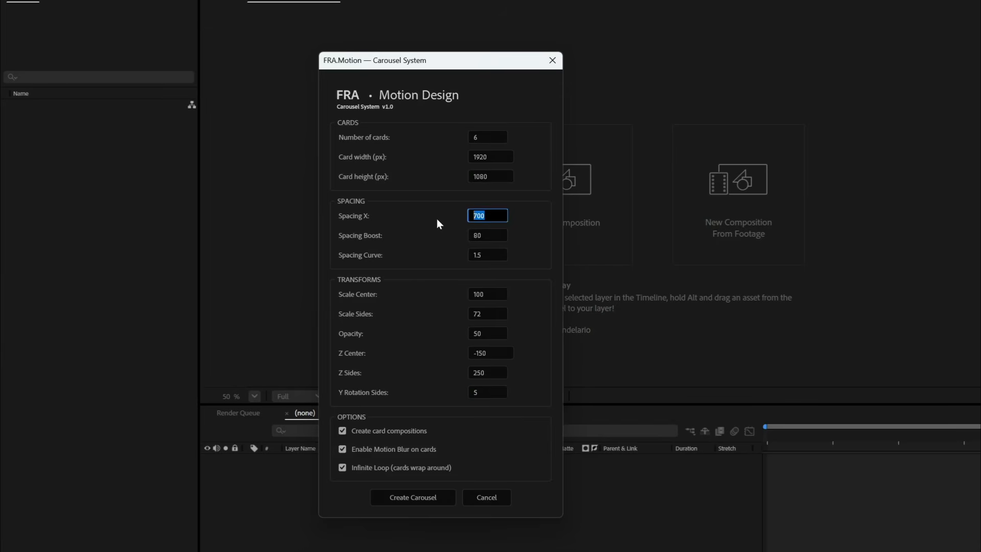
text(300)
double_click(500, 216)
text(250)
click(387, 266)
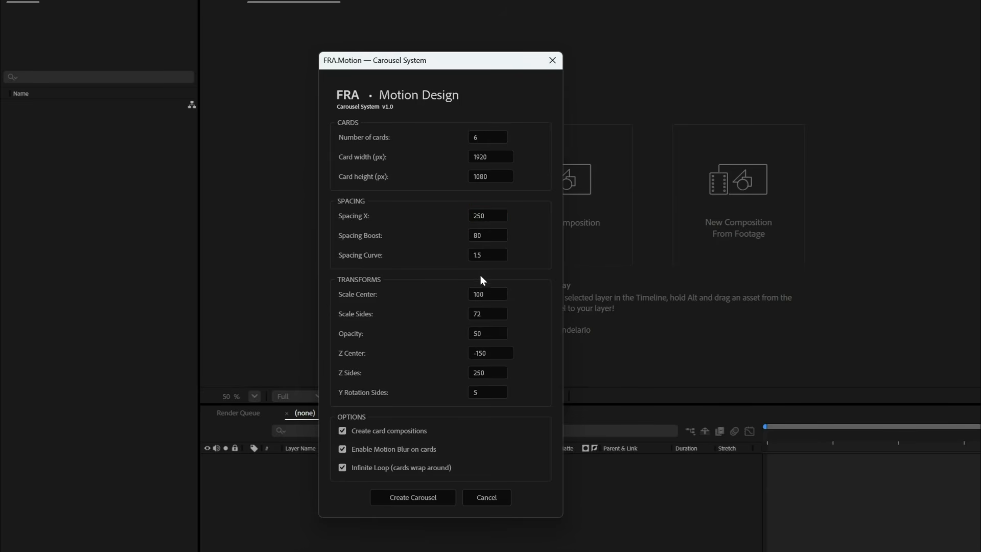
Create the carousel with these settings and open the FRAMotion_Carousel composition, selecting its CAROUSEL_CTRL layer
click(439, 494)
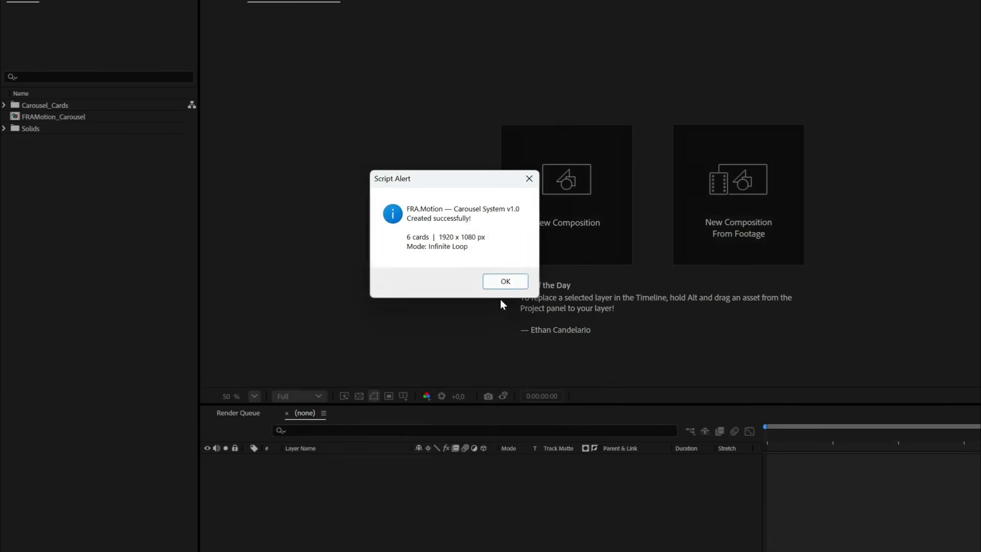
click(506, 282)
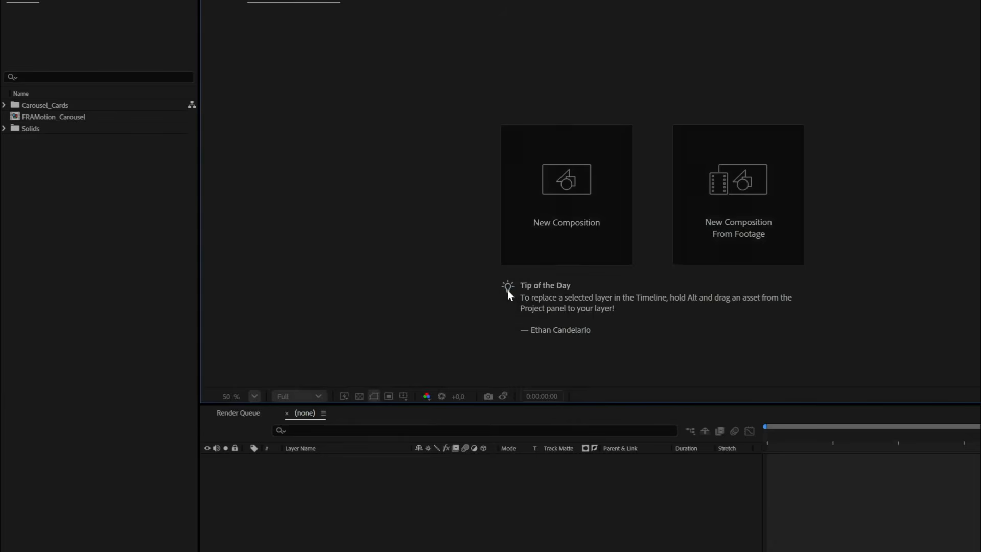
double_click(41, 117)
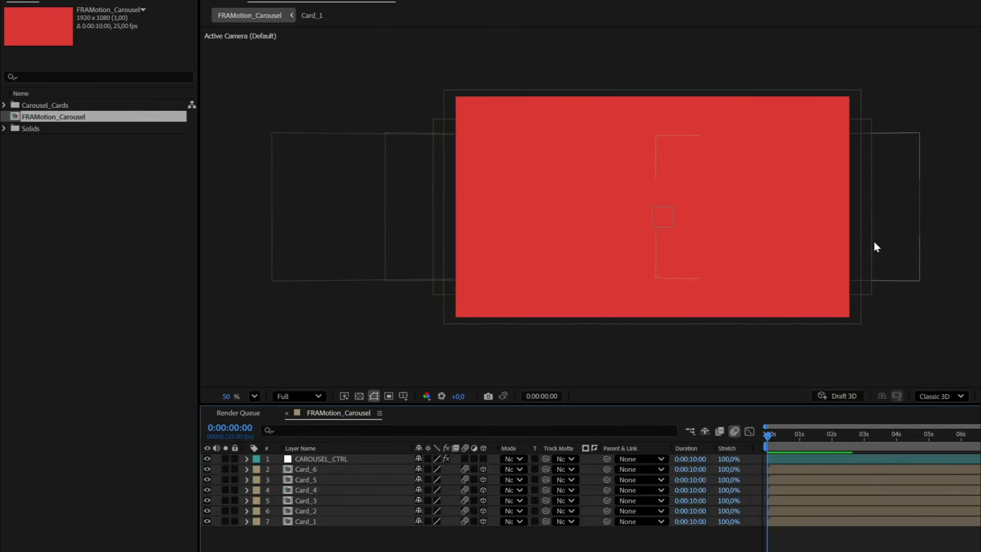
click(325, 459)
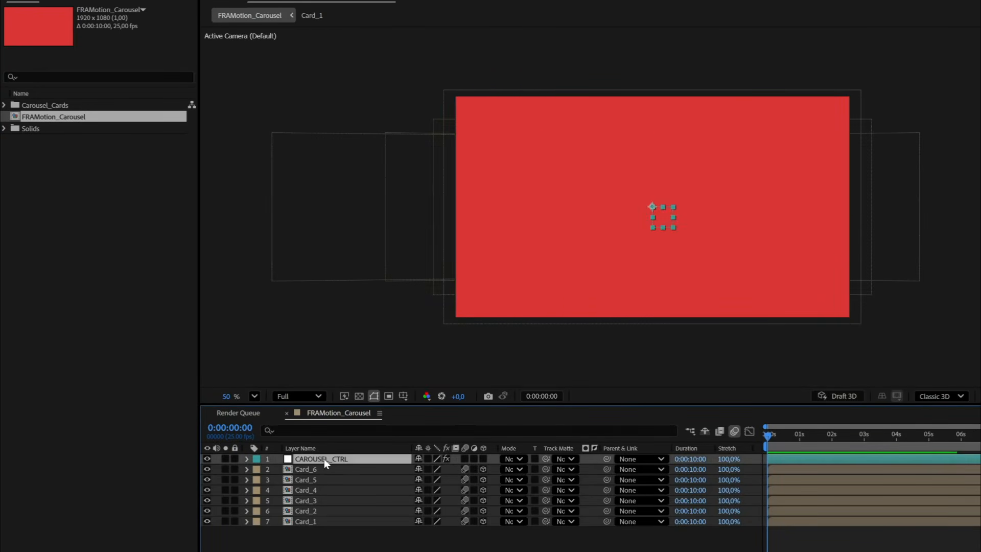
Add a two-node camera with the 50mm preset to the FRAMotion_Carousel composition
right_click(340, 546)
mouse_move(389, 389)
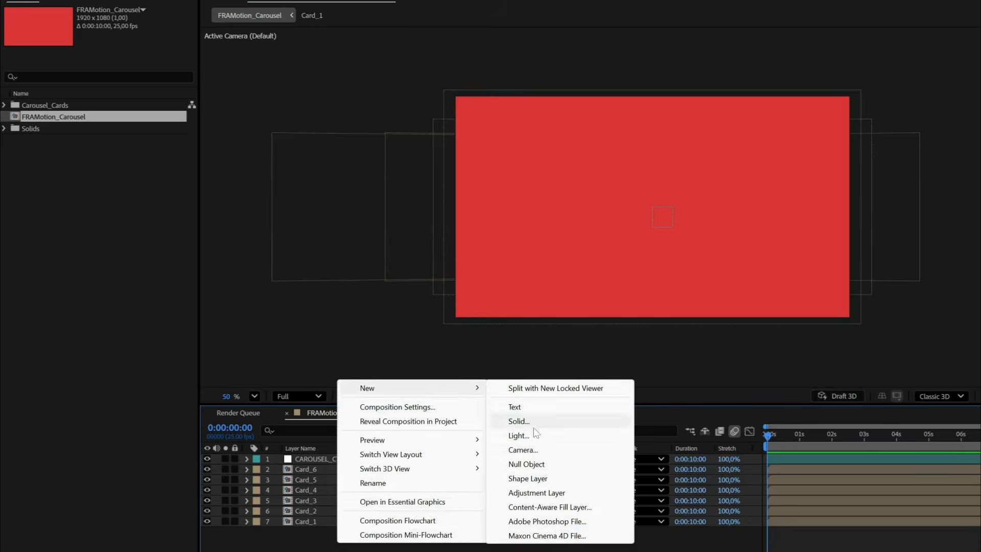
click(537, 448)
click(694, 200)
click(677, 307)
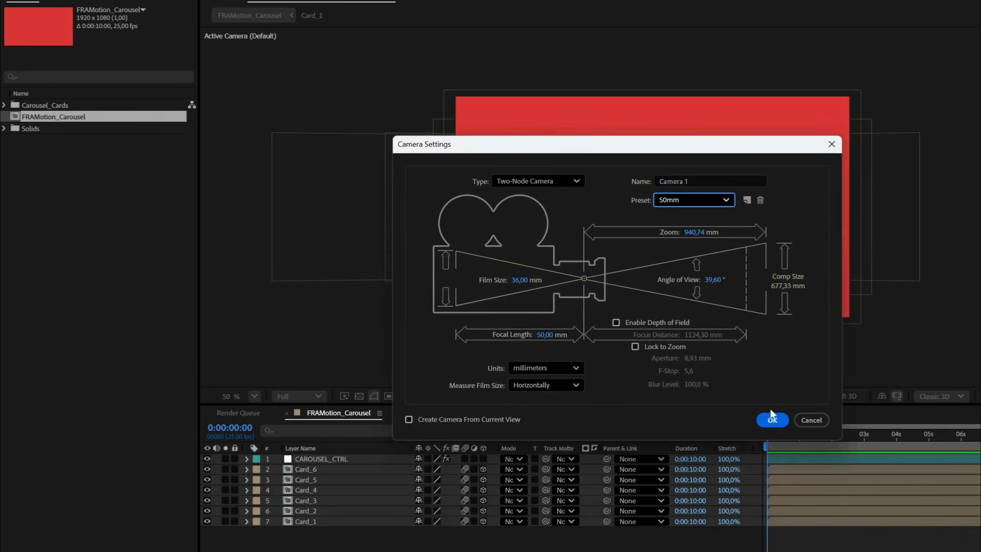
click(773, 419)
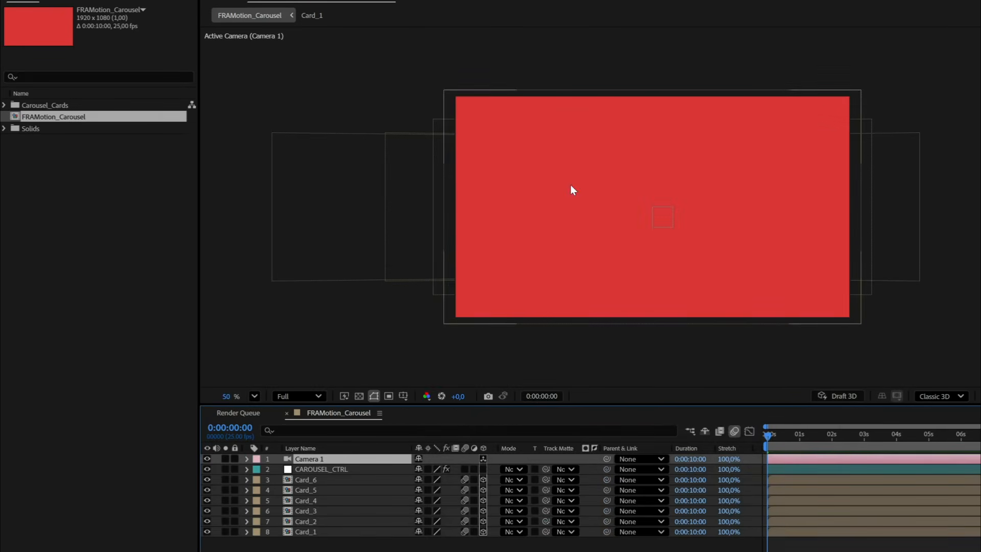
Pull Camera 1 back through its transform values until the side cards fit in the frame, and collapse its properties
click(246, 458)
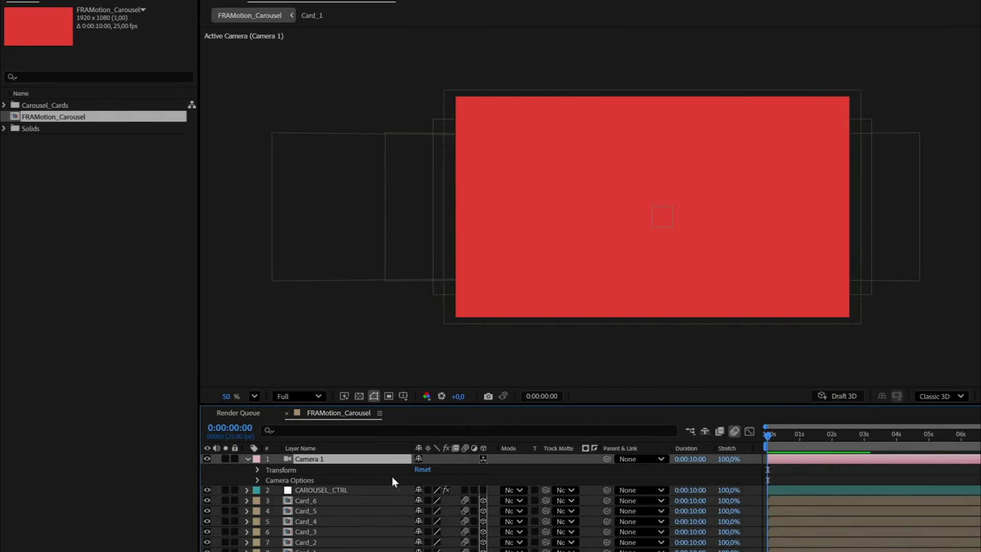
click(258, 470)
drag(468, 489, 372, 501)
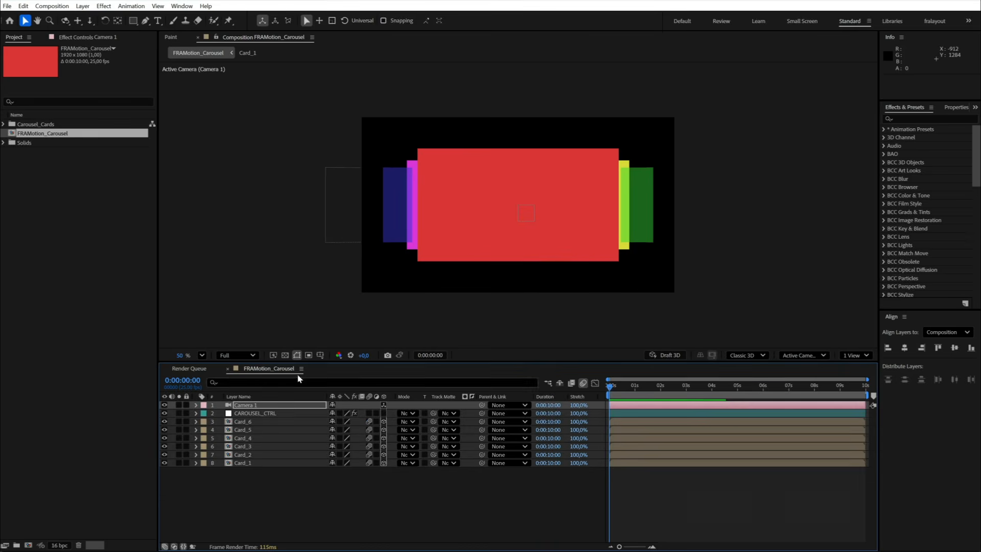
click(196, 405)
Show the effect controls of CAROUSEL_CTRL and test the Slide slider, undoing the change
click(257, 413)
click(89, 38)
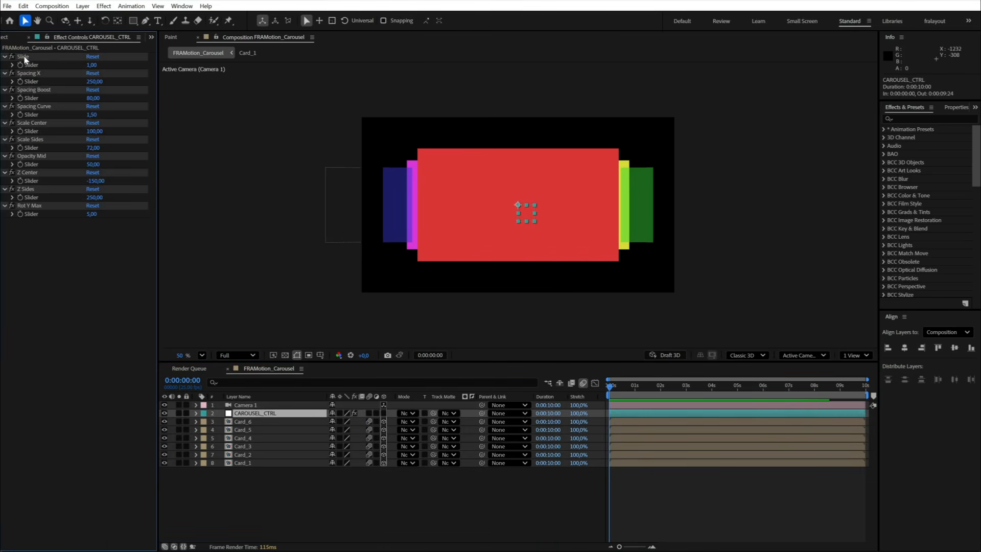
drag(91, 65, 304, 97)
key(ctrl+z)
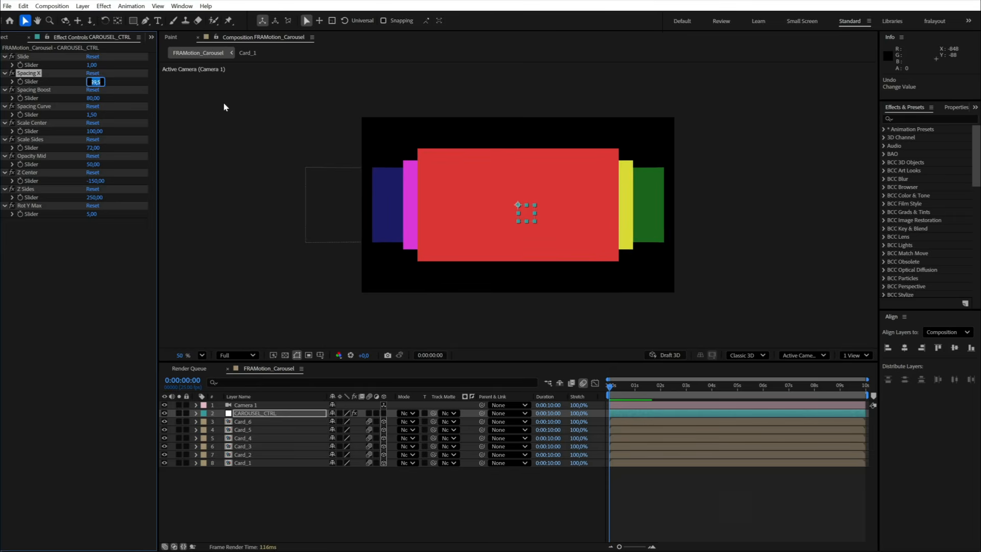
Set Spacing X to 300, Spacing Boost to 161.5 and Spacing Curve to 2, testing the result with a Slide change that is undone
mouse_move(92, 100)
mouse_down()
mouse_move(504, 99)
mouse_move(96, 114)
mouse_move(167, 127)
mouse_move(70, 133)
mouse_move(95, 115)
mouse_up()
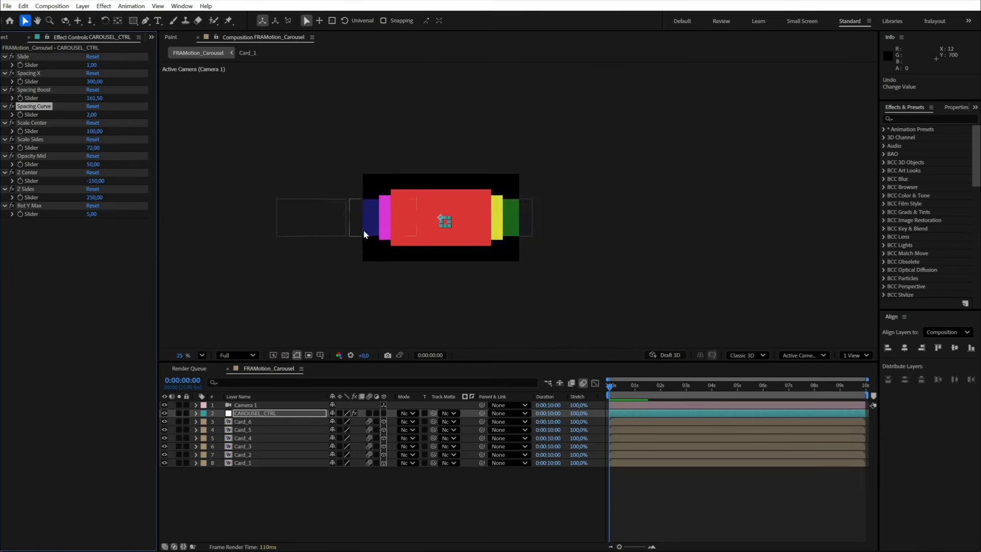
drag(93, 67, 169, 129)
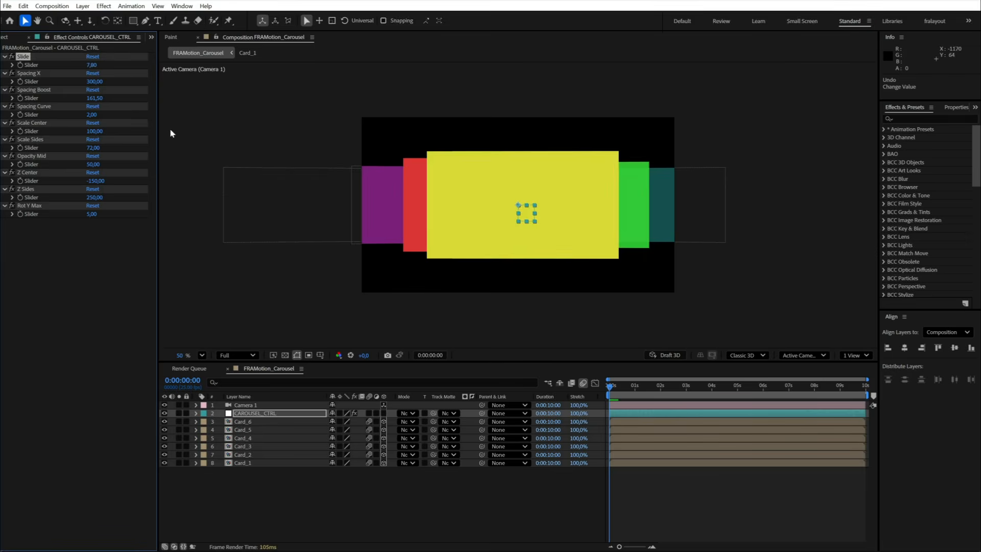
key(ctrl+z)
Set Scale Center to 100 and Scale Sides to 80, trying 100 for the sides in between
drag(95, 131, 81, 140)
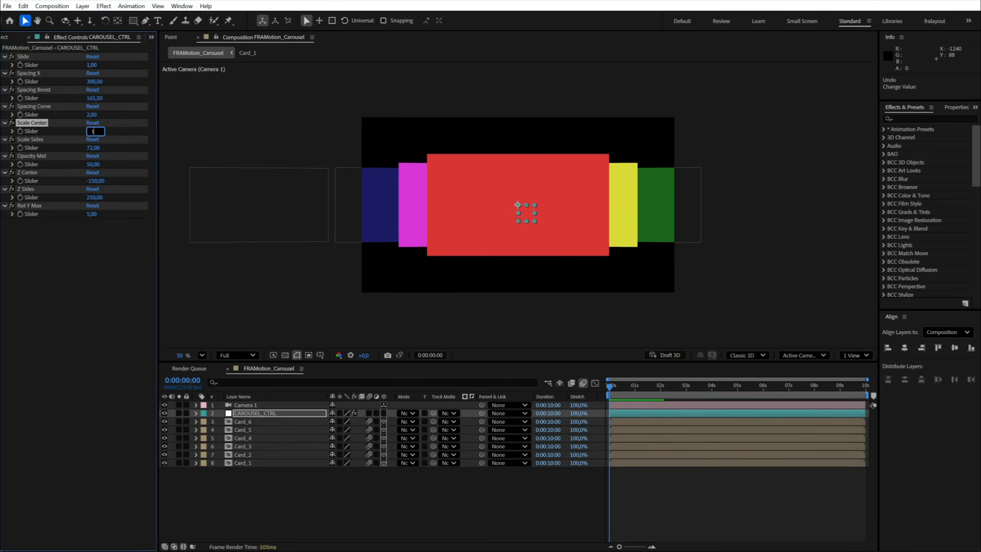
text(00)
key(Return)
text(80)
key(Return)
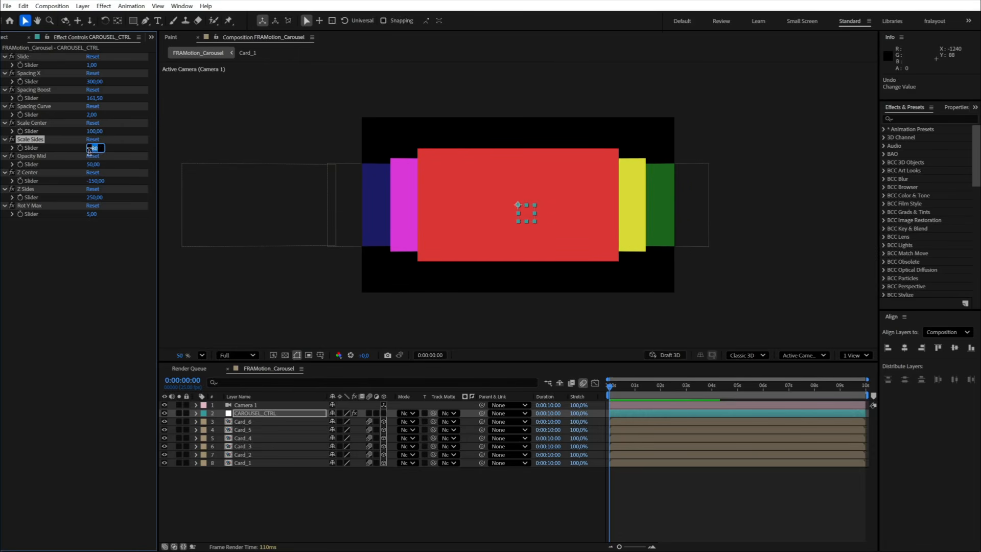
text(100)
key(Return)
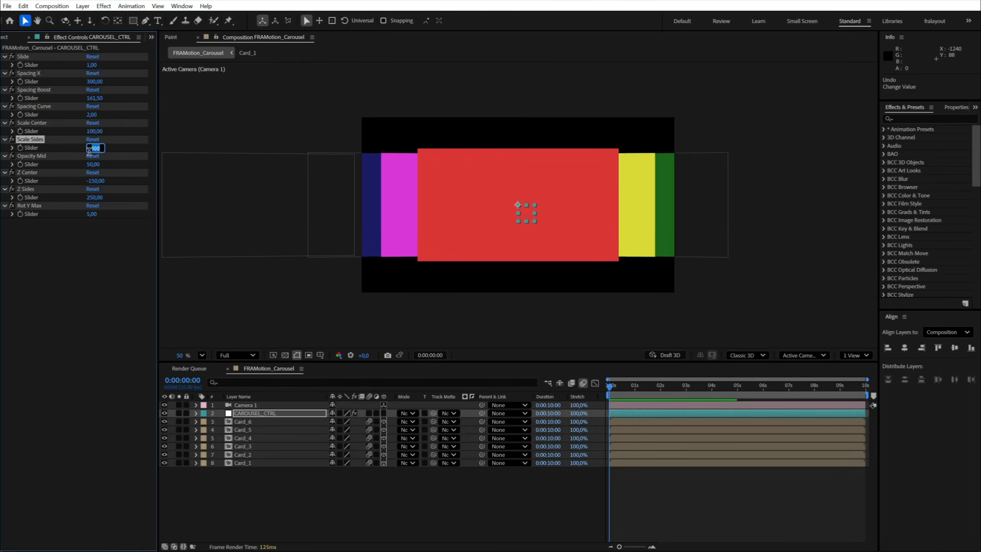
text(80)
key(Return)
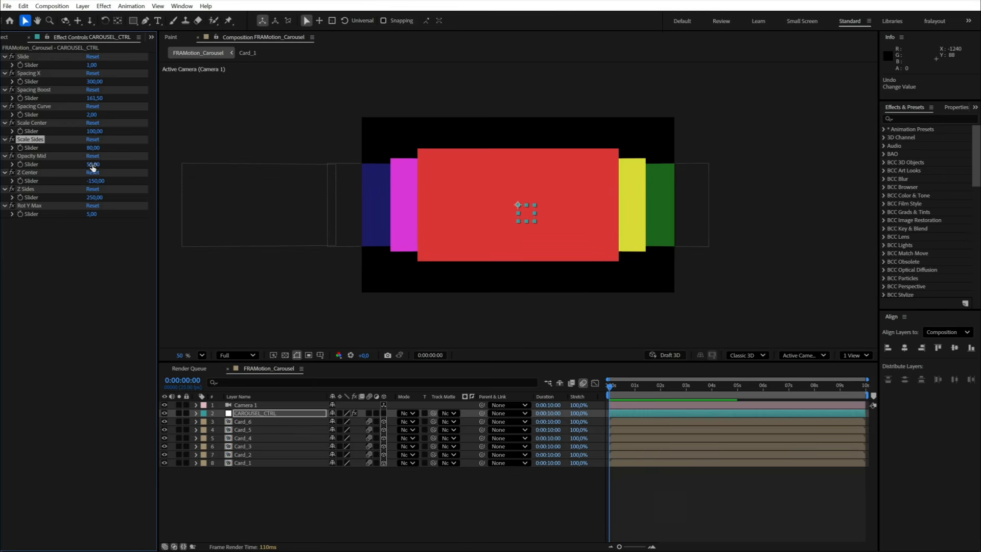
Try different Opacity Mid values on the side cards and undo the change
drag(93, 164, 178, 180)
click(91, 165)
key(Return)
key(ctrl+z)
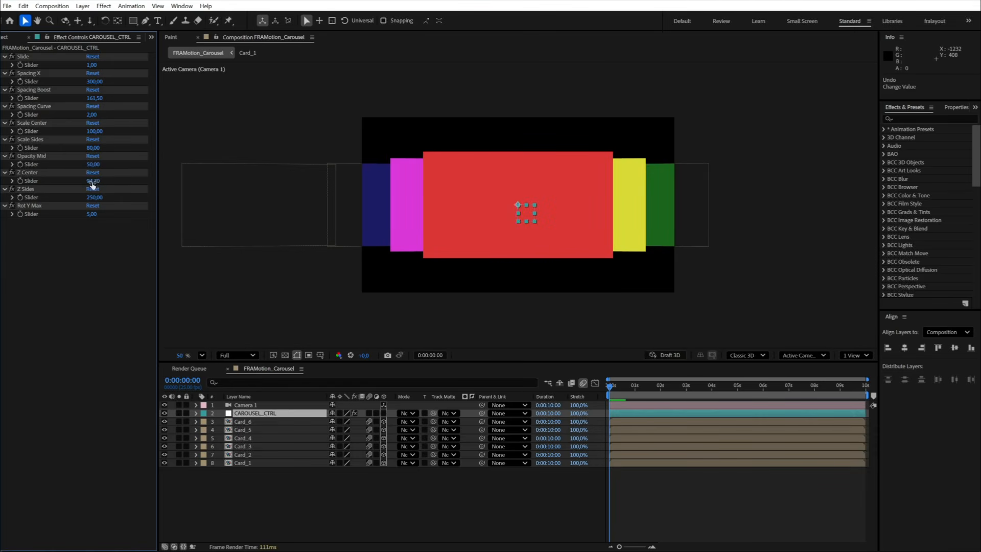
Set Z Center to 100, and try other Z Sides and Rot Y Max values without keeping them
text(100)
key(Return)
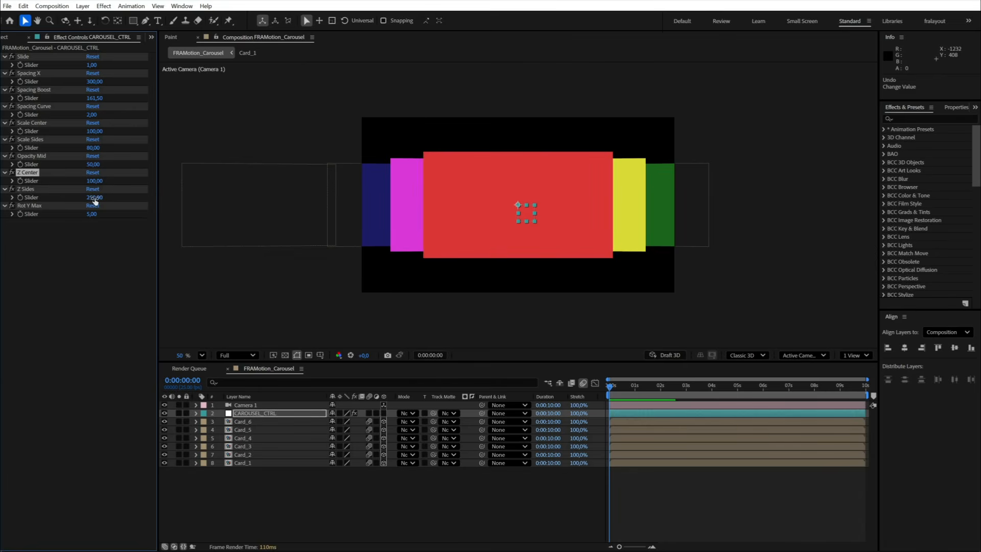
drag(95, 198, 1, 196)
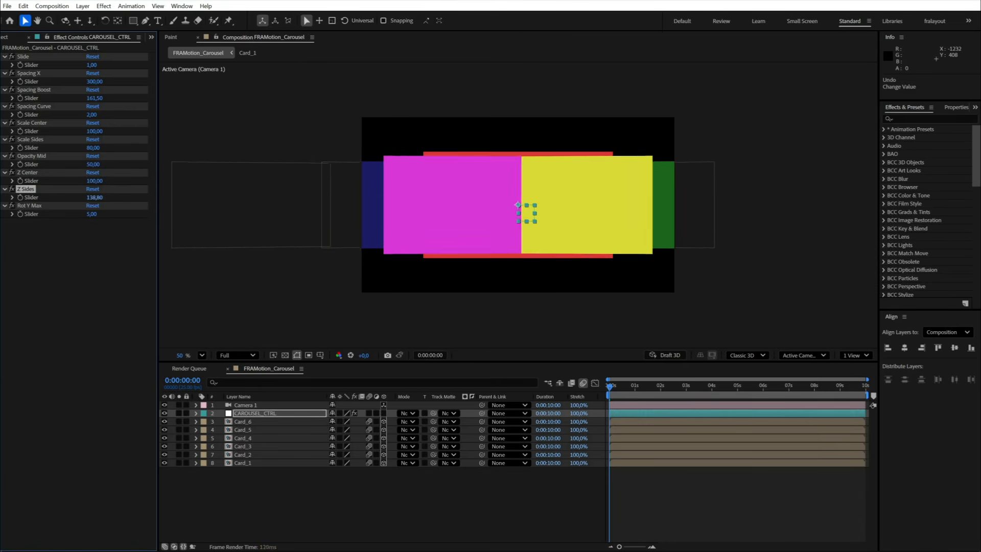
key(ctrl+z)
mouse_move(91, 215)
mouse_down()
mouse_move(294, 212)
mouse_move(91, 217)
mouse_up()
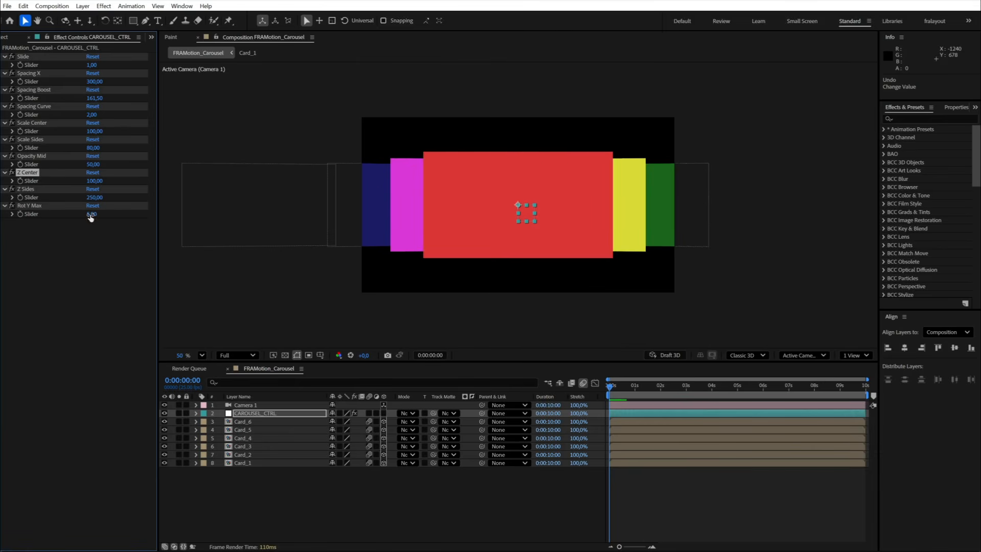
click(357, 487)
Add a keyframe with value 1 to the Slide slider of CAROUSEL_CTRL at 0 s and reveal it in the timeline
click(257, 413)
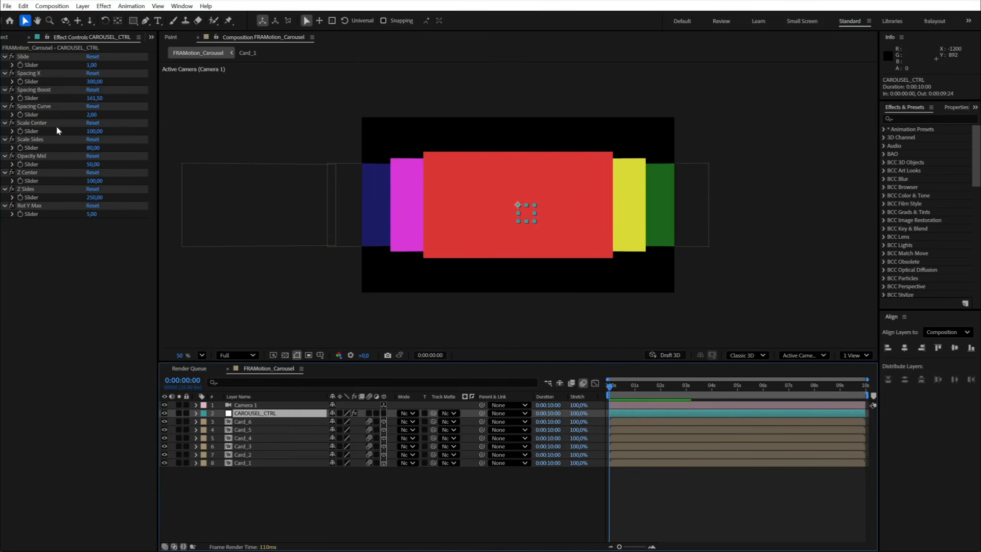
click(21, 65)
key(u)
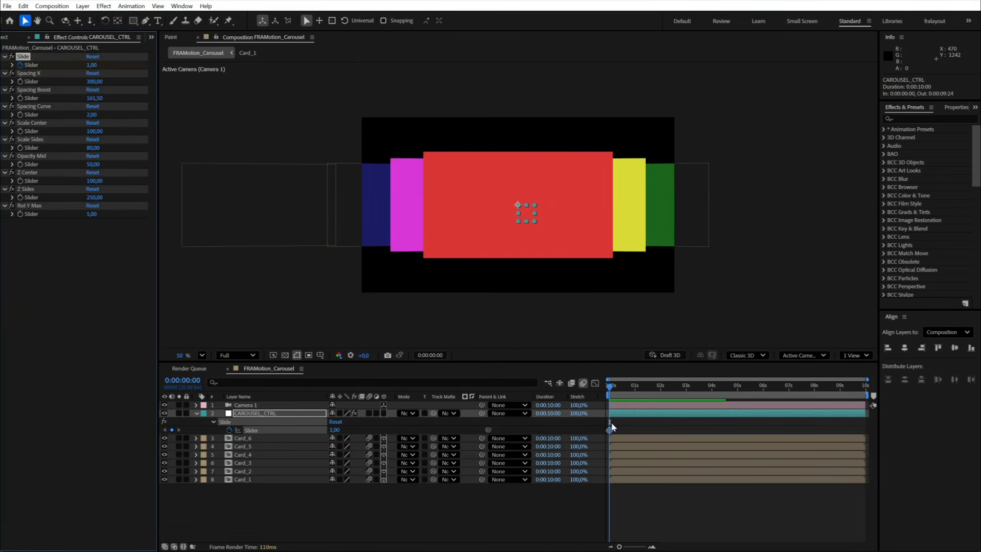
key(equal)
key(equal)
key(minus)
Add a Slide keyframe with value 3 at 1 s
drag(609, 388, 661, 392)
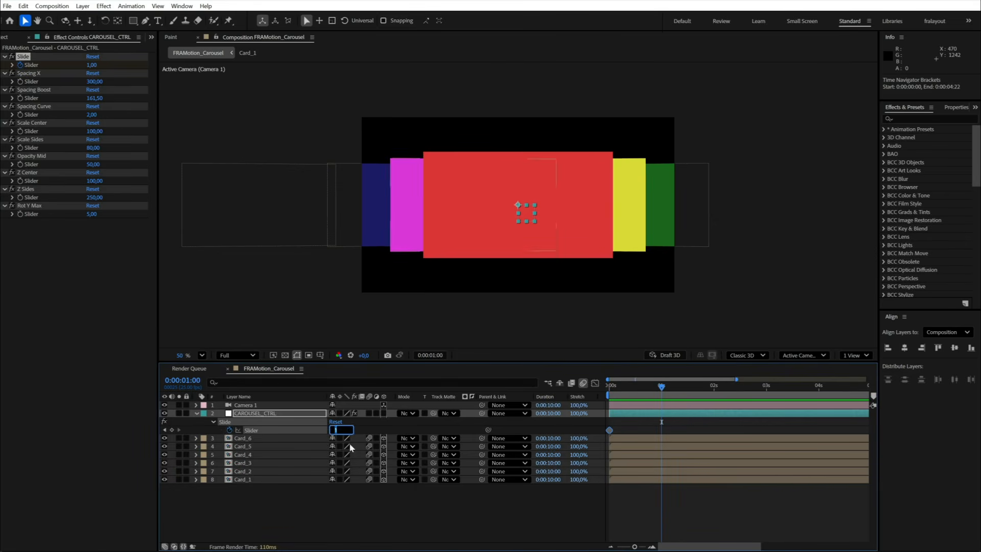
text(3)
key(Return)
Add a Slide keyframe with value 2 at 2 s and another Slide keyframe at 3 s
click(715, 391)
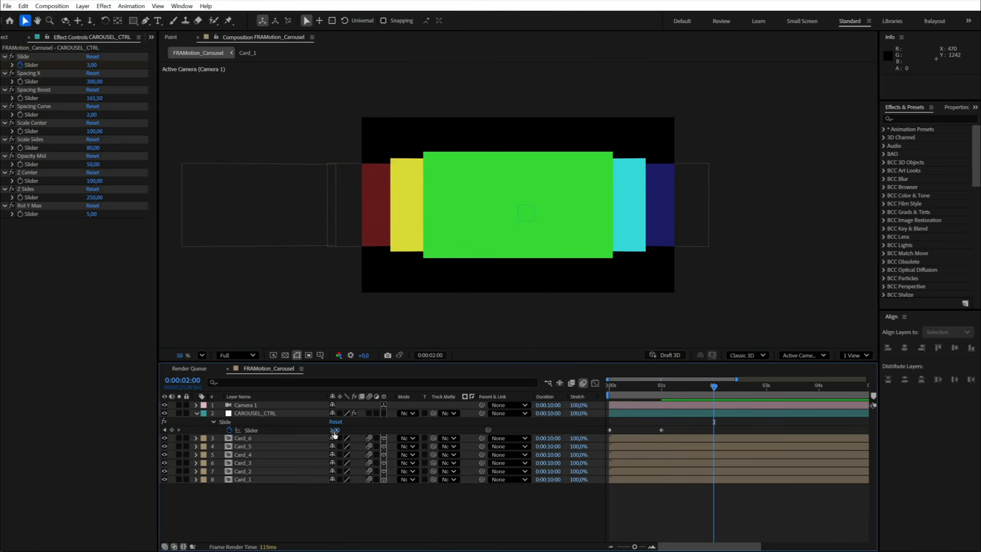
click(766, 391)
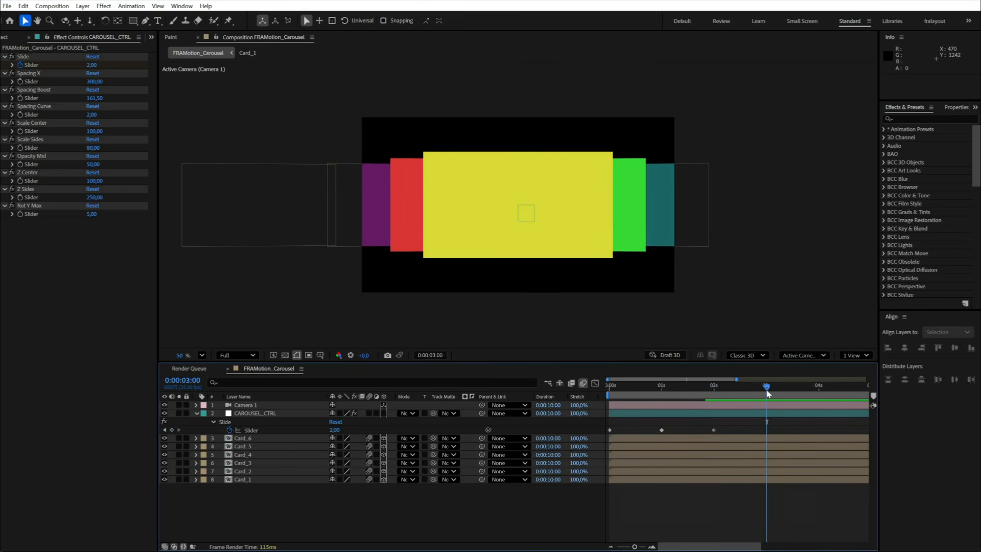
click(335, 430)
click(480, 519)
Set the preview resolution to Half and play back the carousel animation from the start
drag(767, 392, 318, 398)
click(238, 355)
click(239, 397)
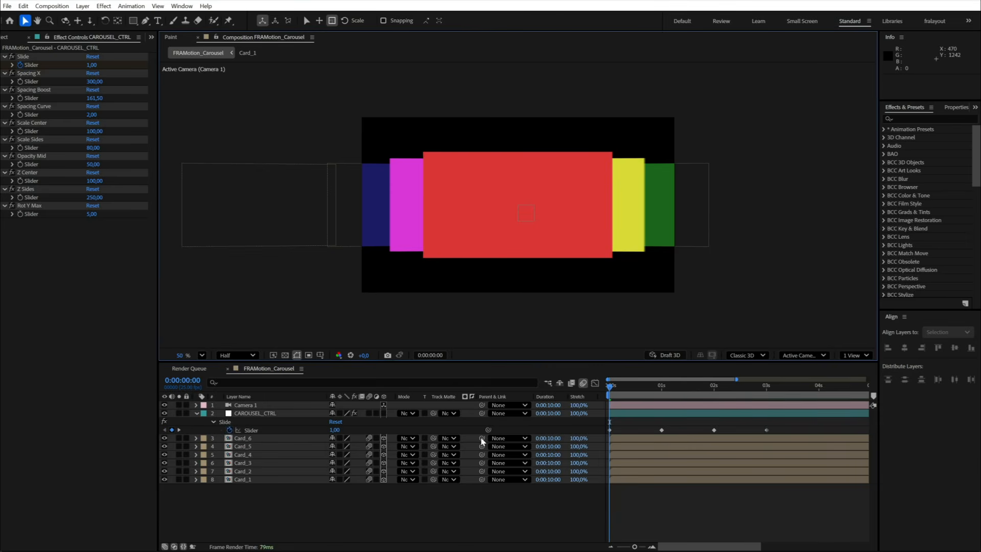
click(632, 394)
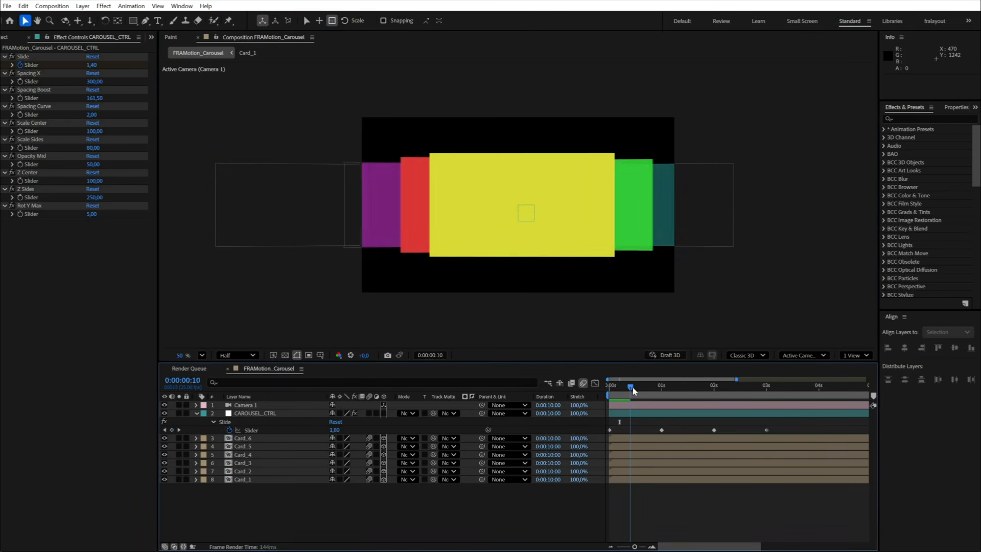
key(space)
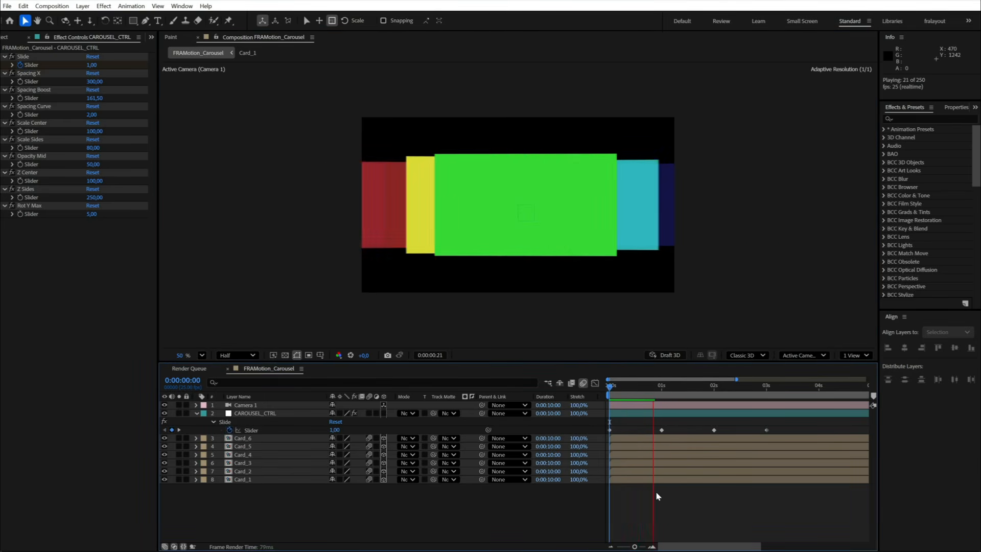
mouse_move(661, 387)
mouse_down()
mouse_move(674, 390)
mouse_move(662, 391)
mouse_up()
Apply Easy Ease to all four Slide keyframes of CAROUSEL_CTRL
drag(772, 422, 608, 440)
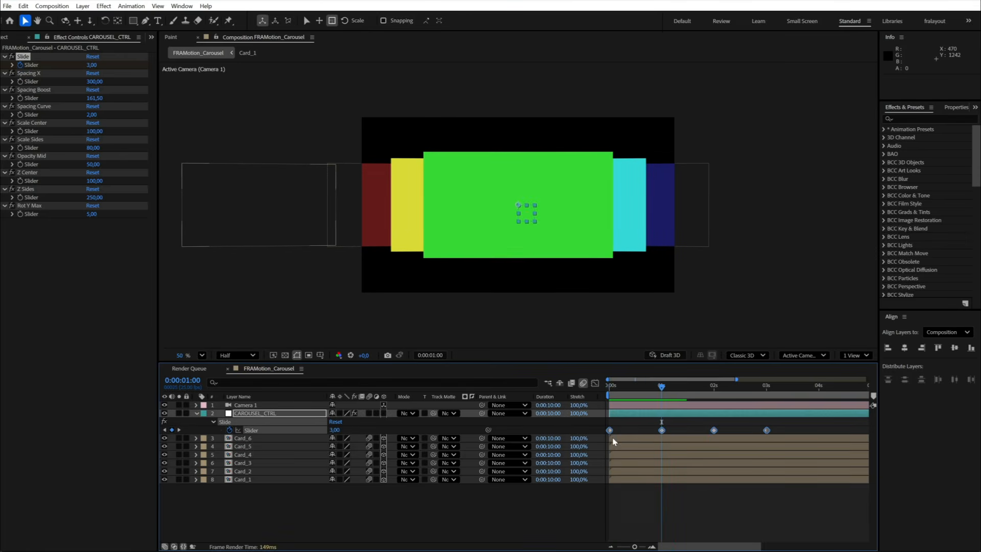
right_click(664, 441)
mouse_move(683, 423)
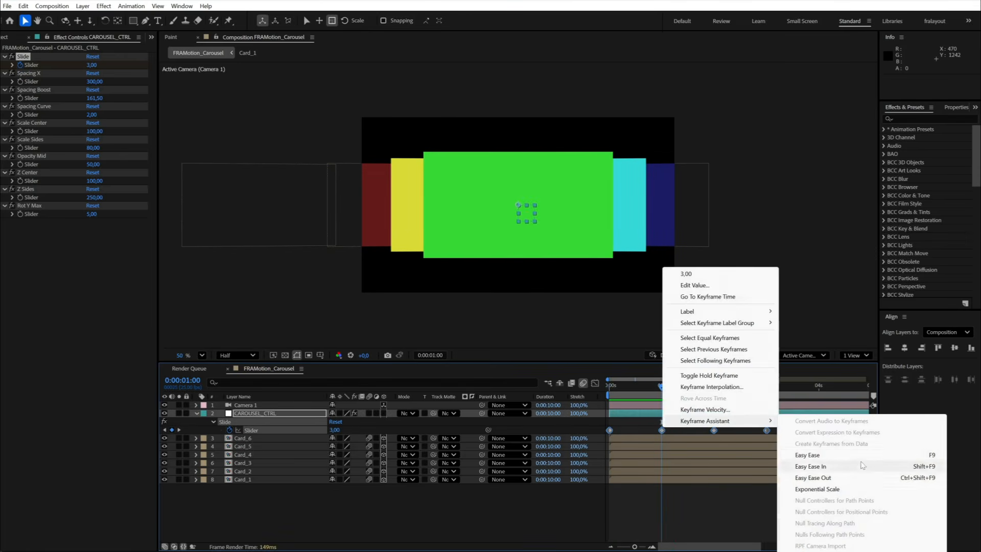
click(831, 461)
key(space)
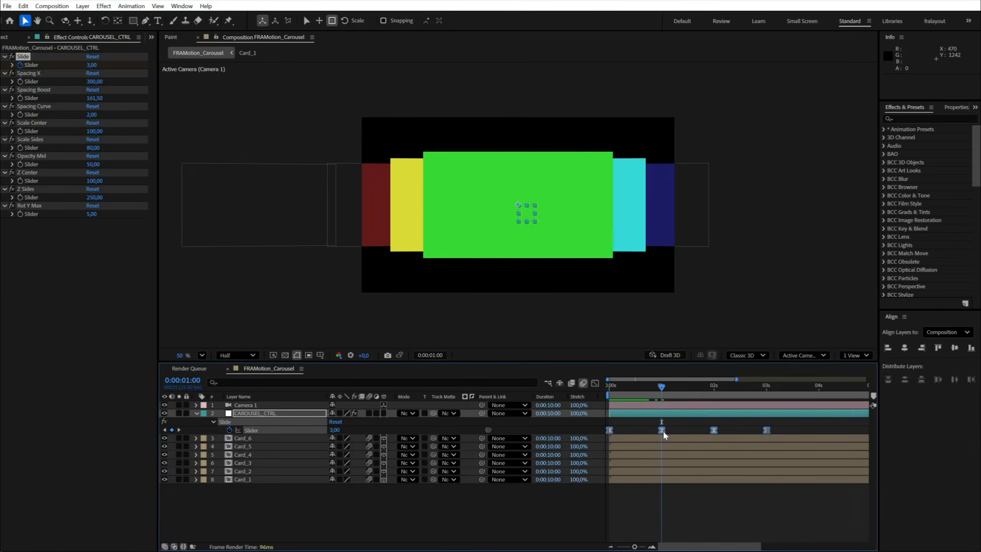
Show the Slide keyframes in the Graph Editor and lengthen all their easing handles together for a steeper curve
click(743, 428)
drag(742, 426, 606, 436)
click(595, 383)
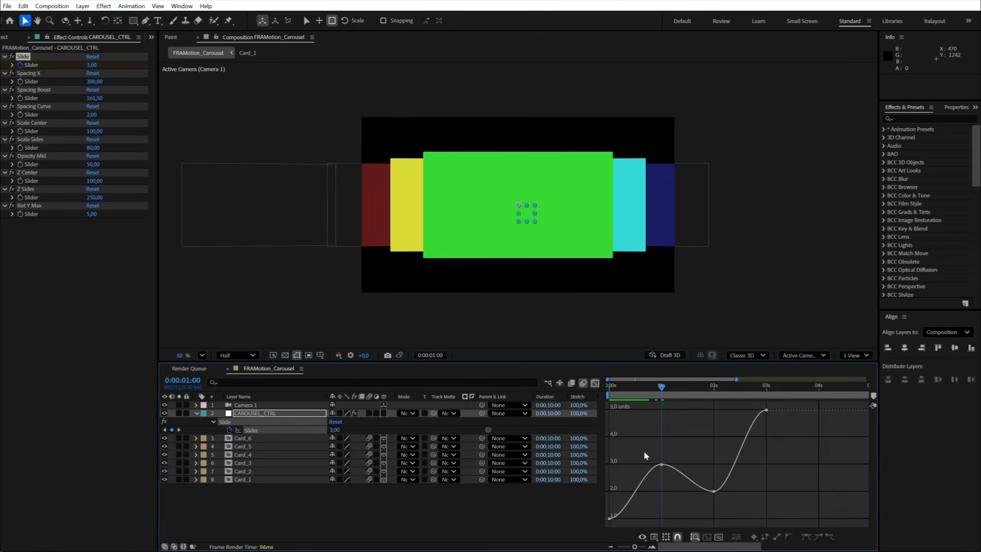
drag(786, 404, 605, 523)
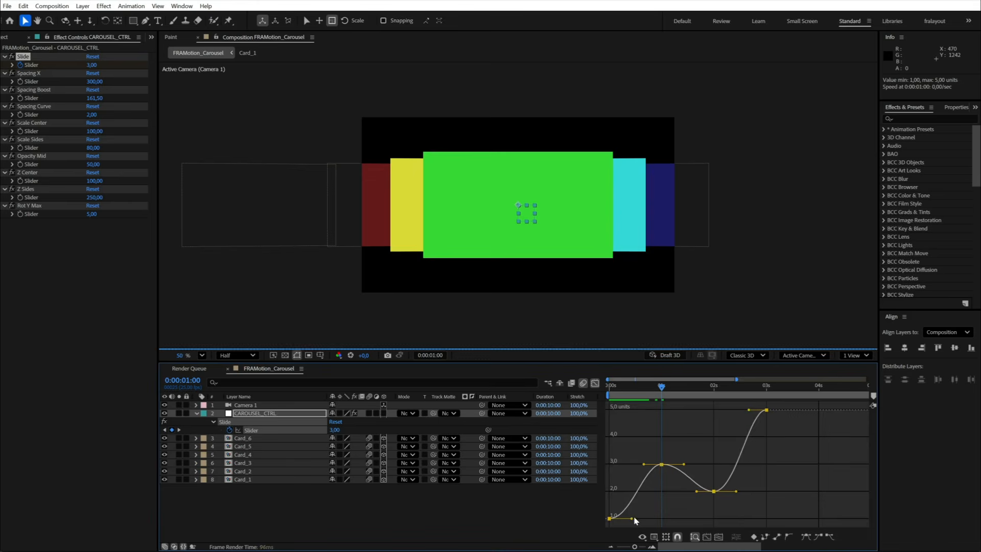
drag(644, 464, 621, 466)
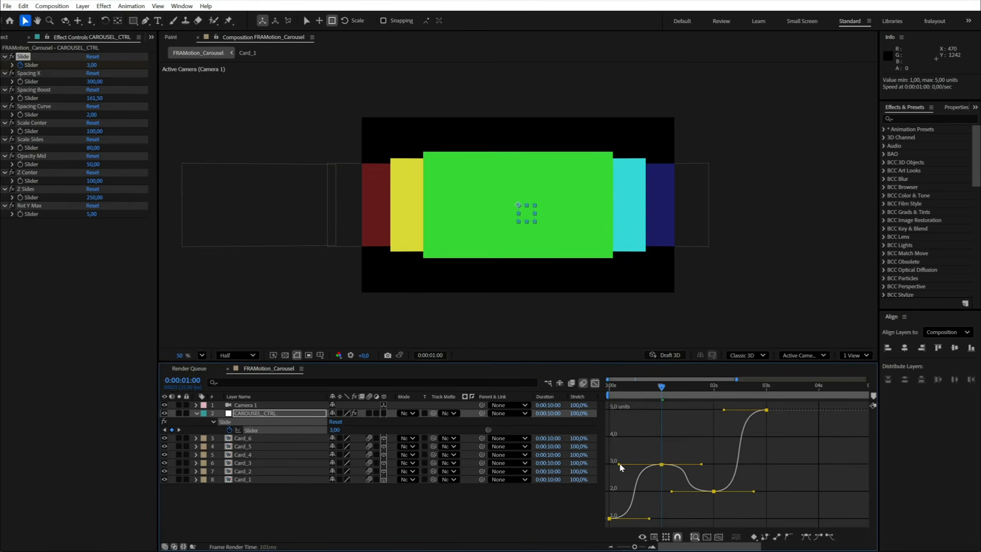
Play back the eased carousel animation from the start
drag(661, 386, 609, 386)
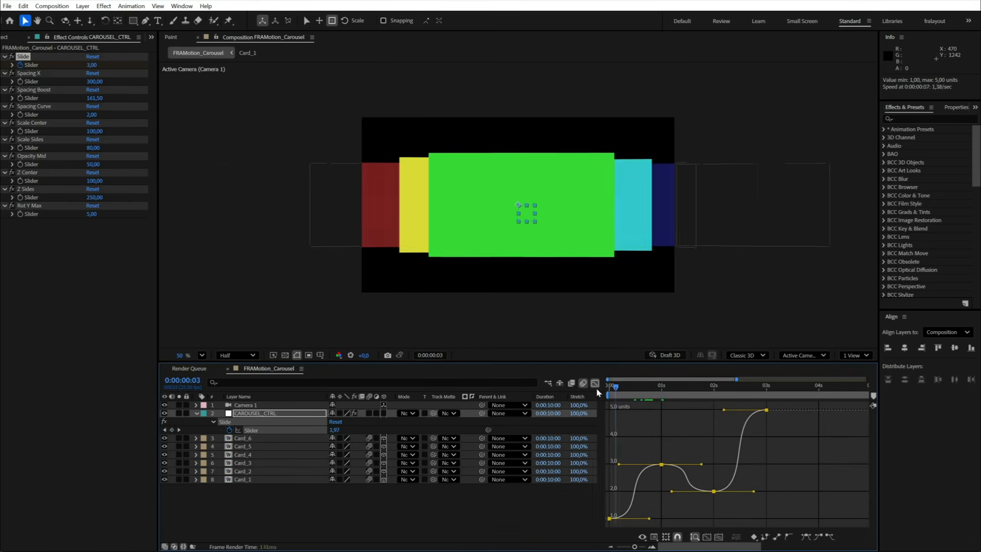
click(802, 464)
key(space)
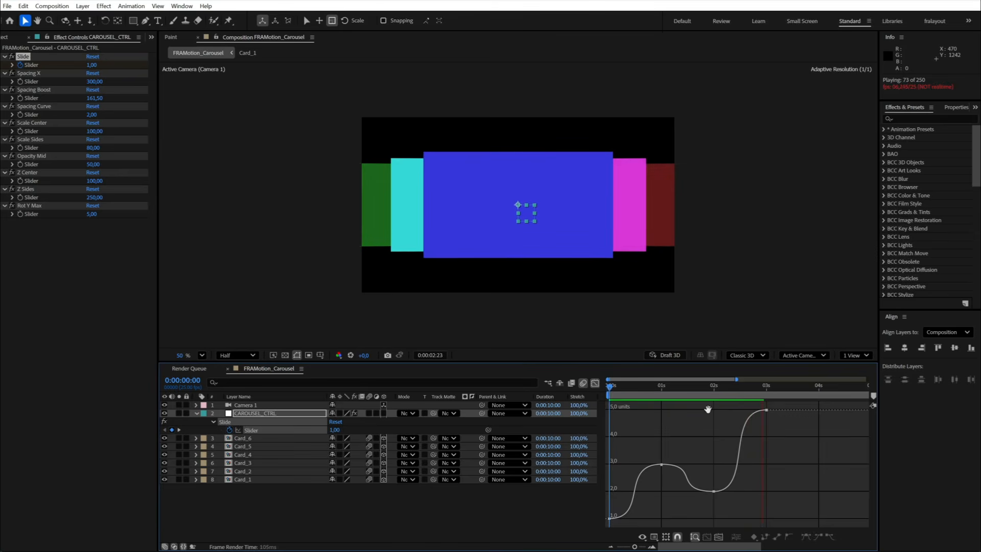
End the work area at 3 s and play back that range
click(763, 387)
click(766, 387)
key(n)
key(space)
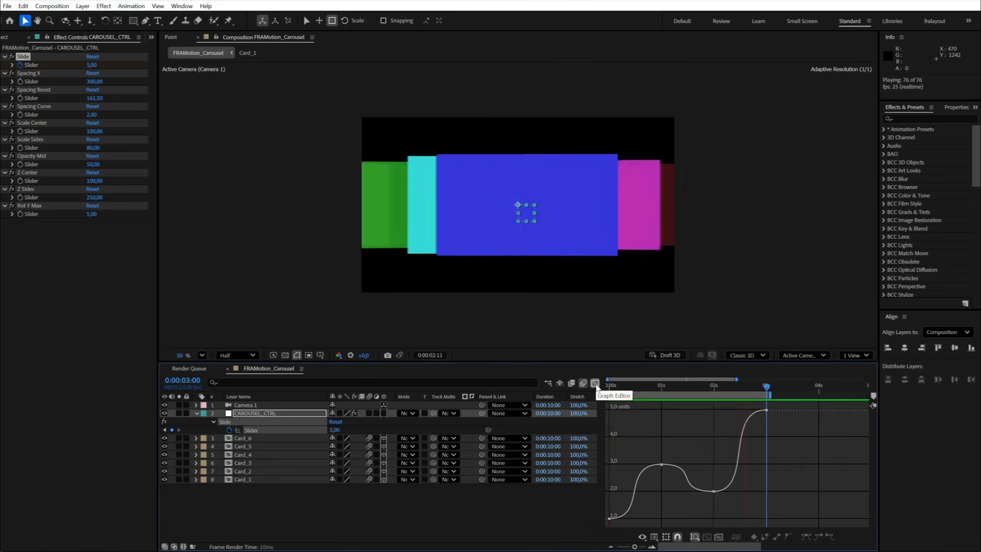
Close the Graph Editor, move the playhead to 1 s and collapse the properties revealed under the layers
click(595, 384)
drag(620, 390, 660, 391)
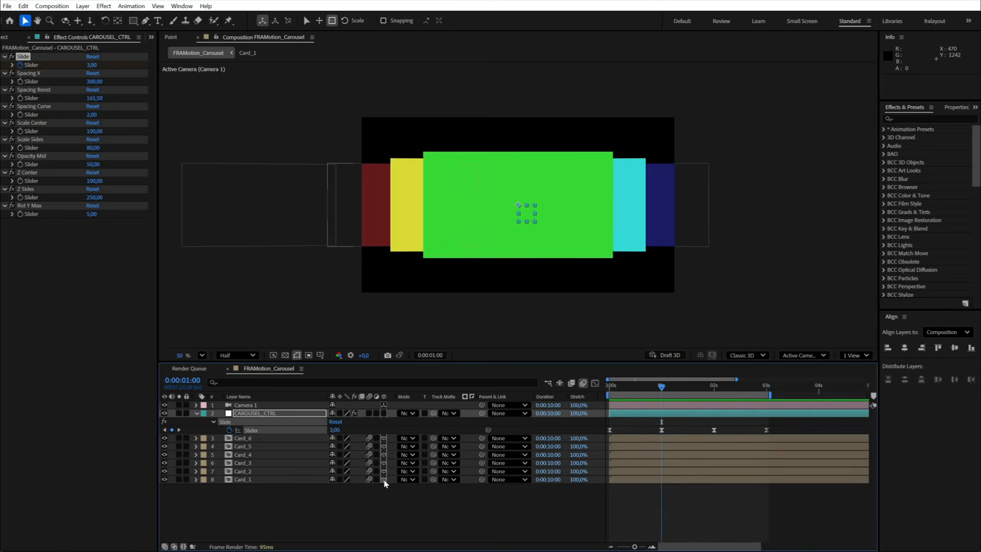
click(373, 494)
key(ctrl+a)
key(u)
click(249, 488)
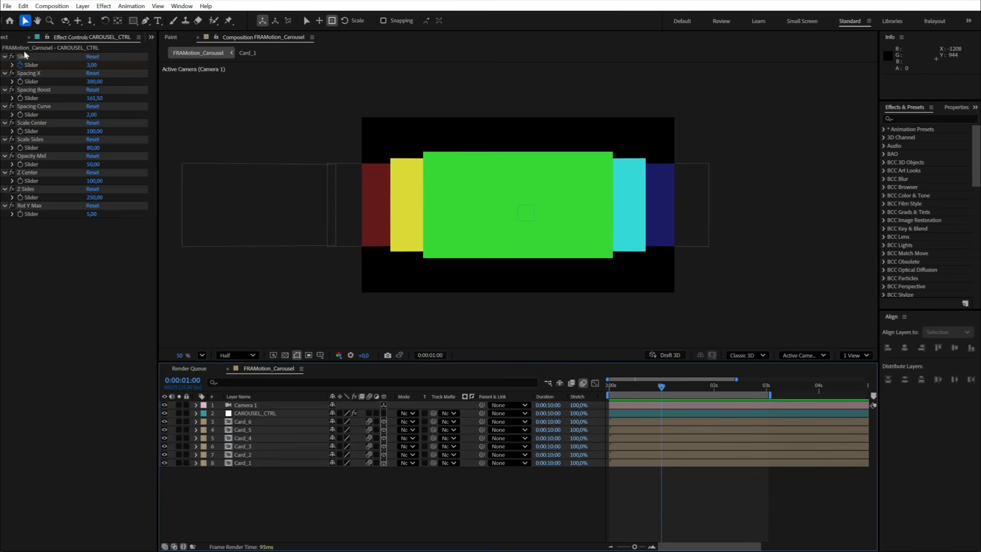
Examine the individual card compositions in the project's Carousel_Cards folder
click(5, 38)
click(32, 125)
click(4, 124)
click(41, 134)
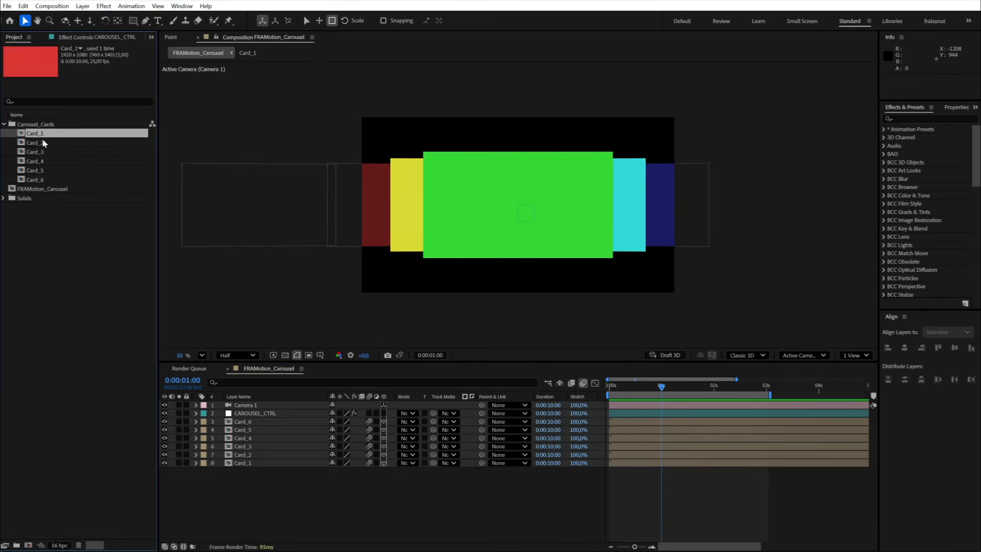
click(41, 143)
click(41, 152)
click(41, 162)
click(40, 179)
click(41, 133)
click(679, 490)
Reveal the animated properties of CAROUSEL_CTRL and extend the work area to about 4 s, with the playhead at 3 s
click(657, 406)
click(657, 413)
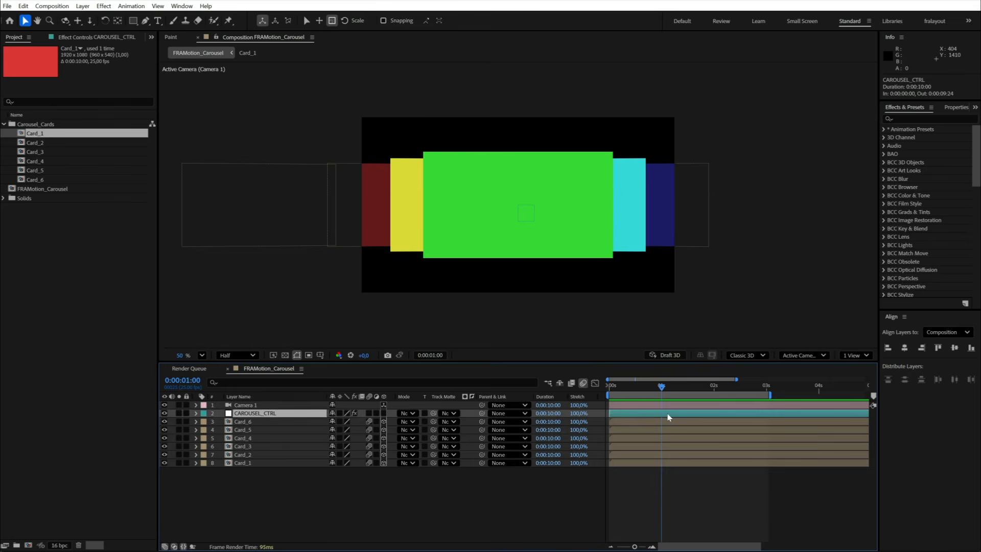
key(u)
drag(662, 387, 812, 396)
click(768, 390)
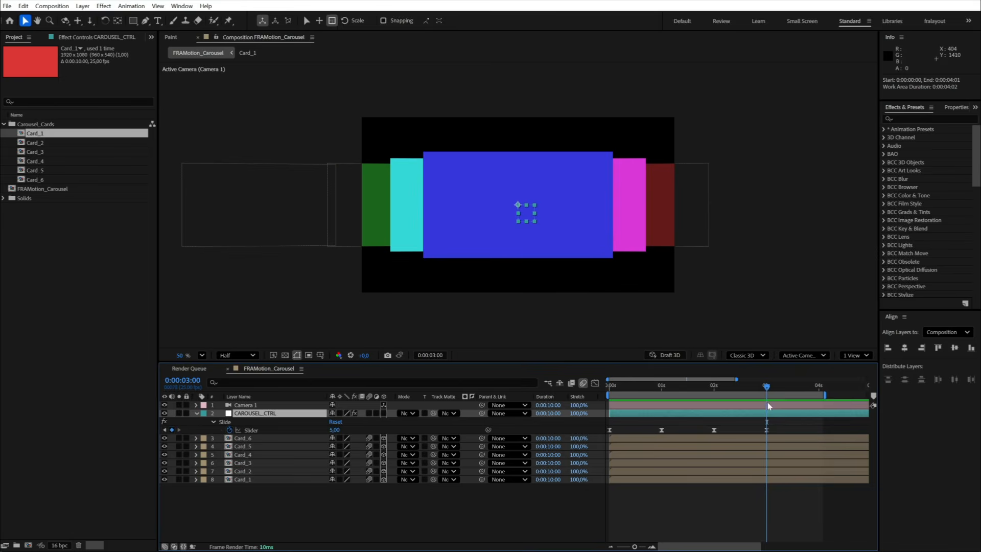
Display the effect controls of the CAROUSEL_CTRL layer
click(769, 405)
click(89, 38)
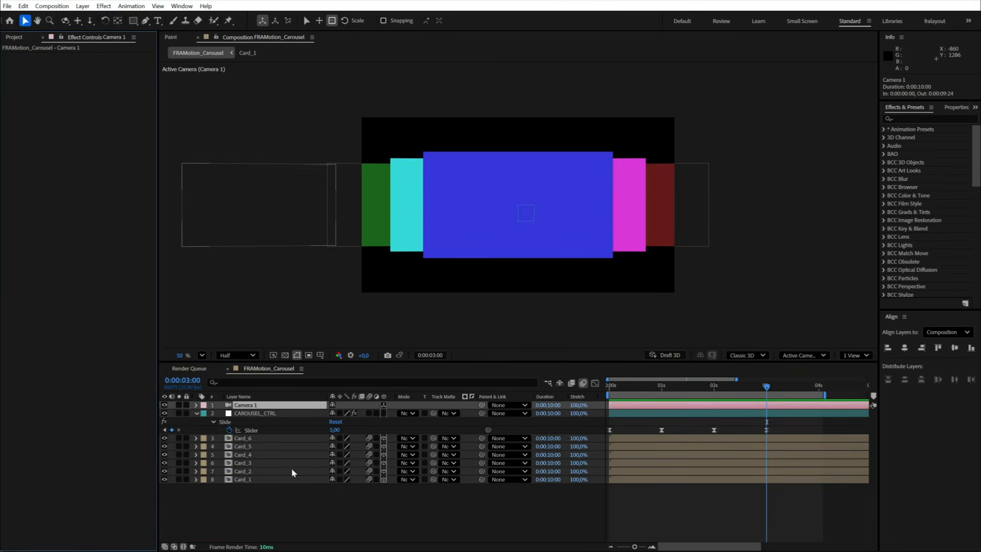
click(227, 414)
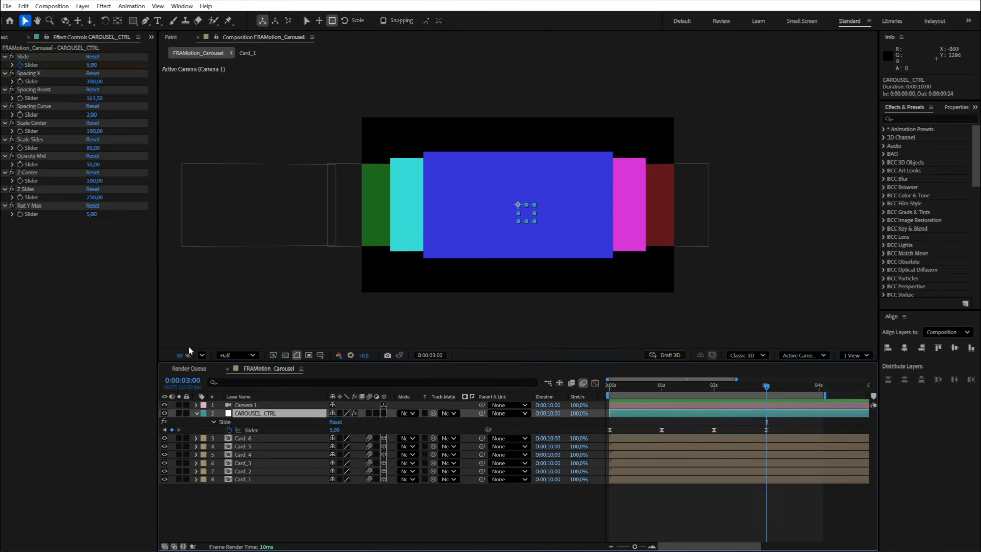
Try other Z Sides and Z Center values on CAROUSEL_CTRL and undo the changes
drag(94, 198, 24, 206)
key(ctrl+z)
key(ctrl+z)
drag(95, 181, 95, 182)
key(ctrl+z)
Add a Z Center keyframe with value 100 at 3 s and reveal it in the timeline
click(21, 182)
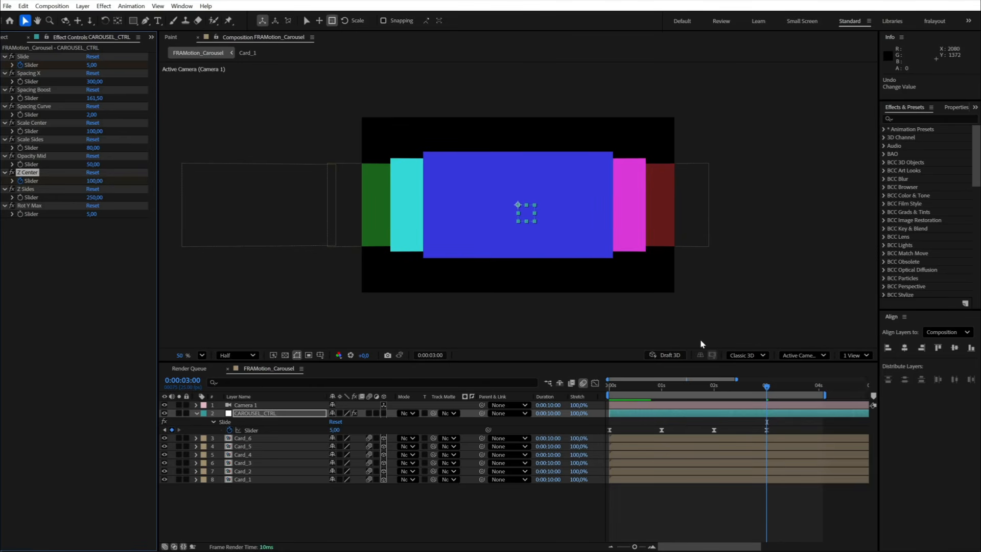
key(u)
key(u)
key(u)
key(u)
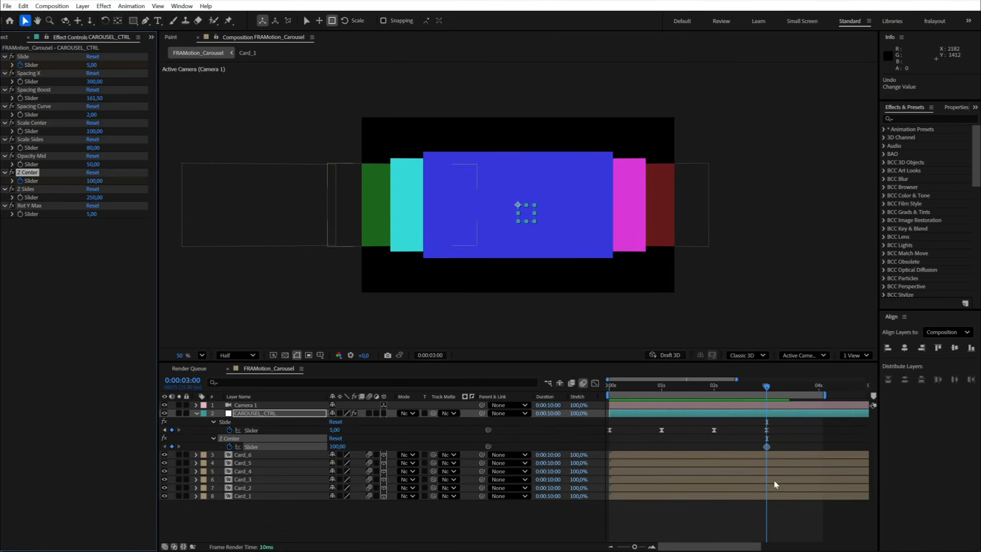
Add a Z Center keyframe with value -1638 at 4 s so the centre card fills the frame
drag(766, 387, 817, 391)
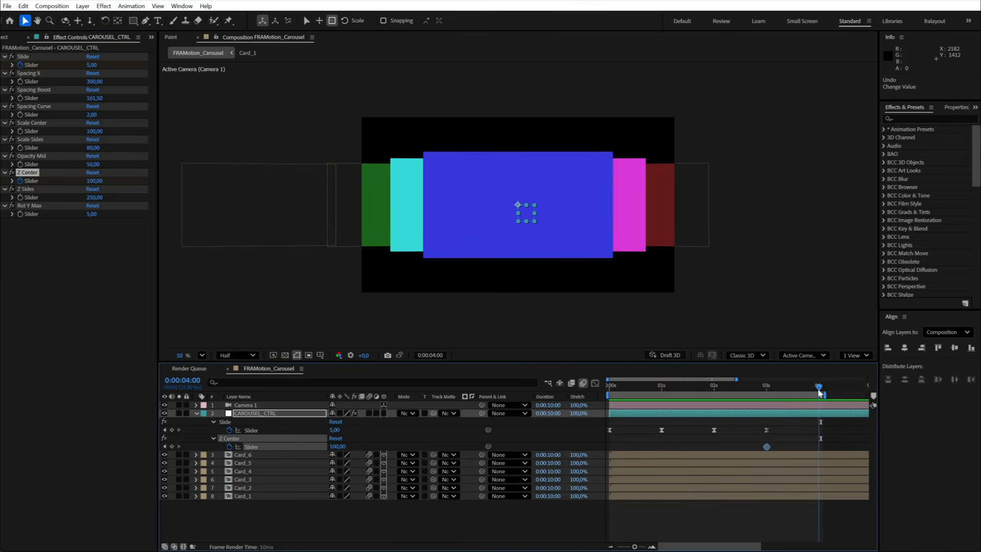
drag(337, 446, 256, 448)
drag(336, 446, 351, 447)
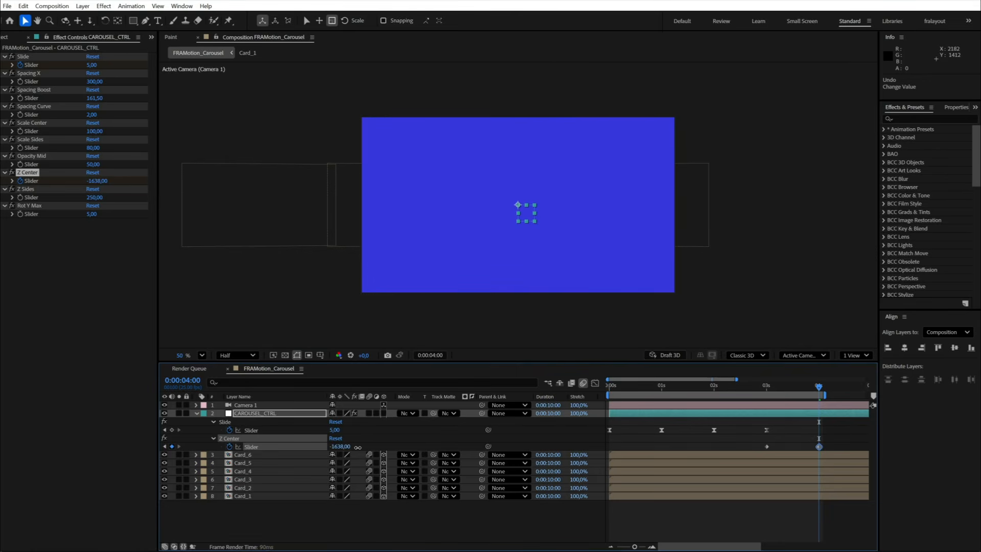
click(776, 405)
key(p)
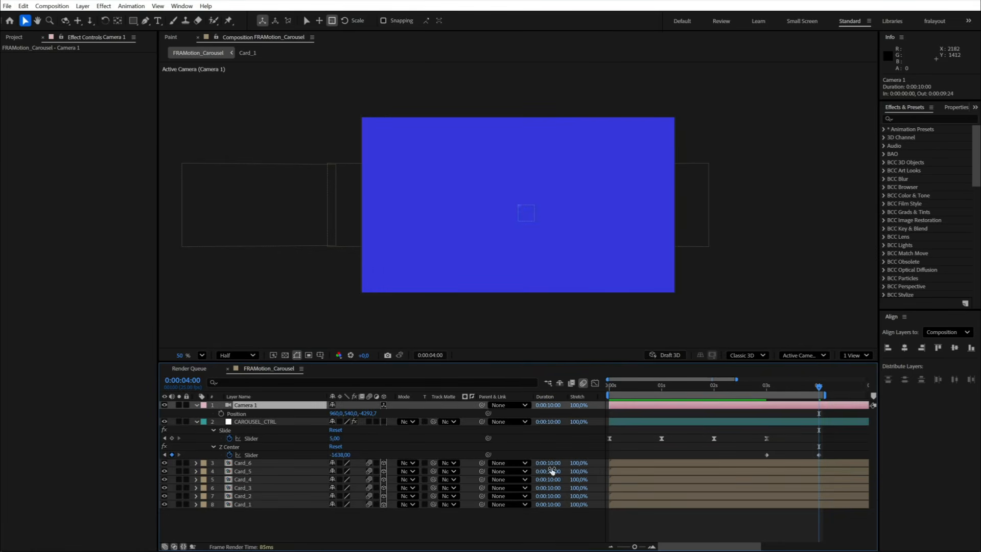
click(196, 405)
Show the Z Center curve in the Graph Editor, apply Easy Ease to the 3 s keyframe and lengthen its outgoing handle
click(767, 387)
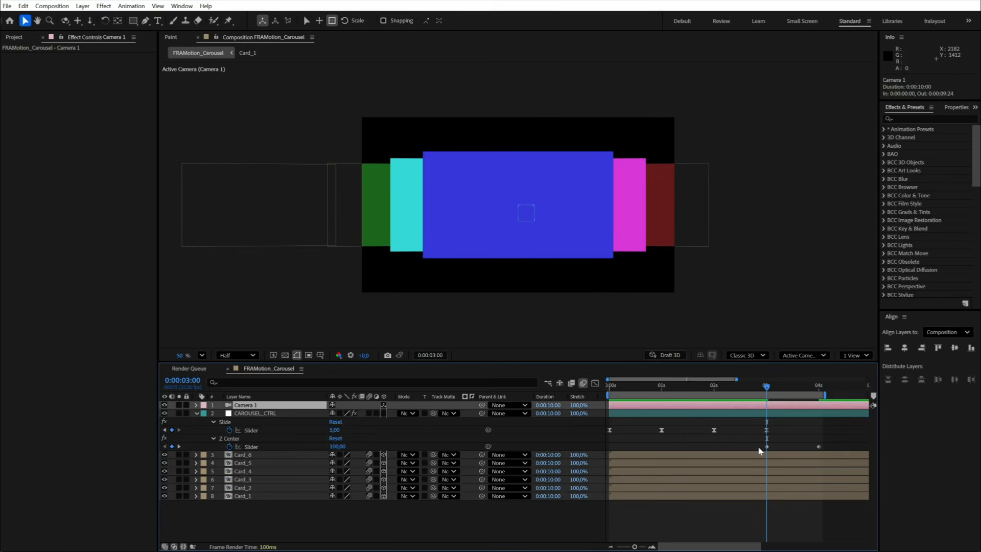
drag(759, 449, 828, 443)
click(595, 384)
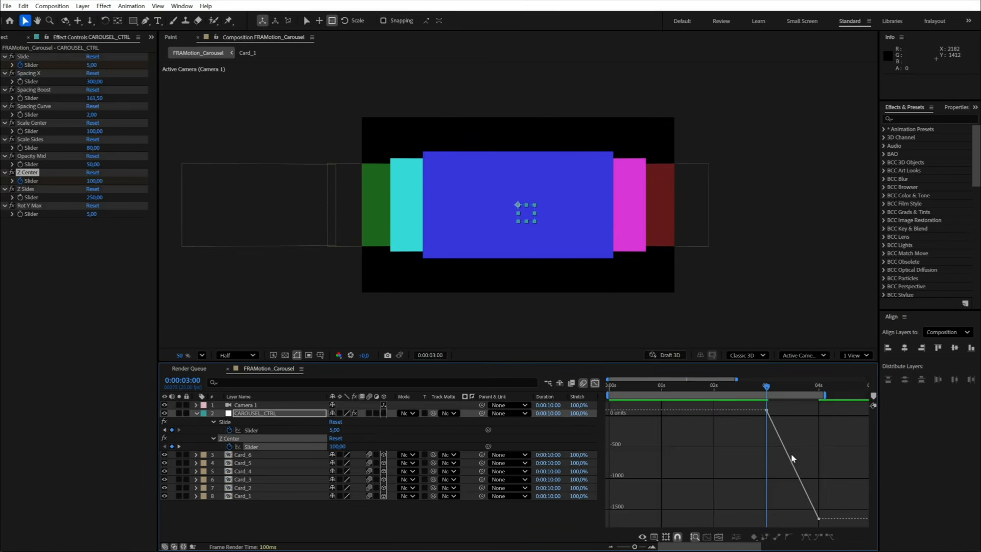
right_click(767, 413)
mouse_move(810, 406)
click(639, 439)
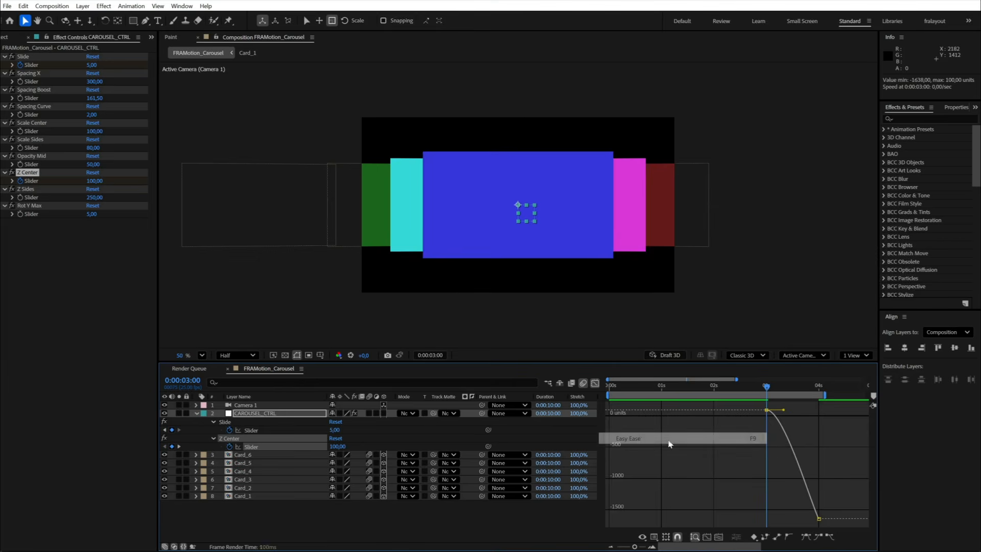
drag(784, 412, 812, 414)
Apply Easy Ease to the 4 s Z Center keyframe, lengthen its incoming handle and close the Graph Editor
click(818, 518)
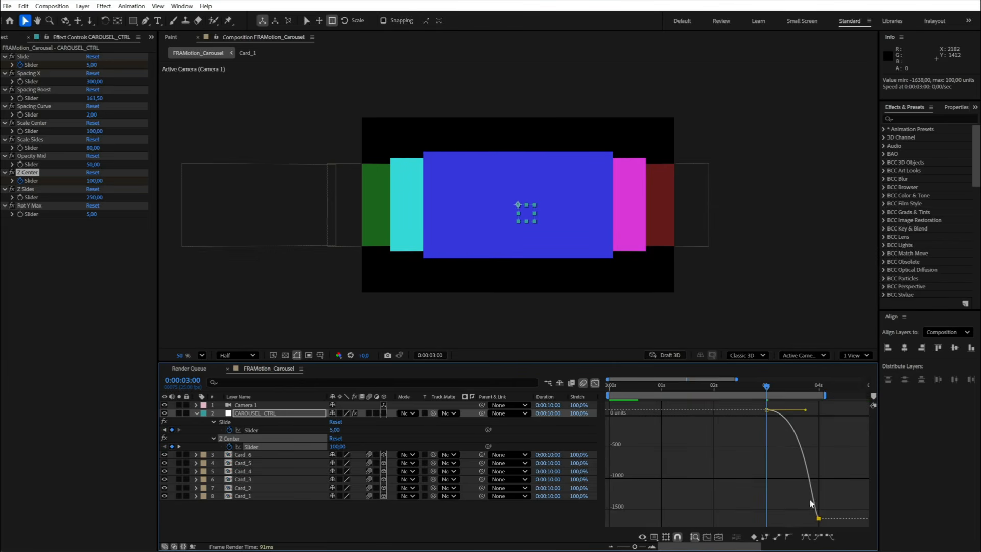
right_click(818, 518)
mouse_move(864, 510)
click(726, 408)
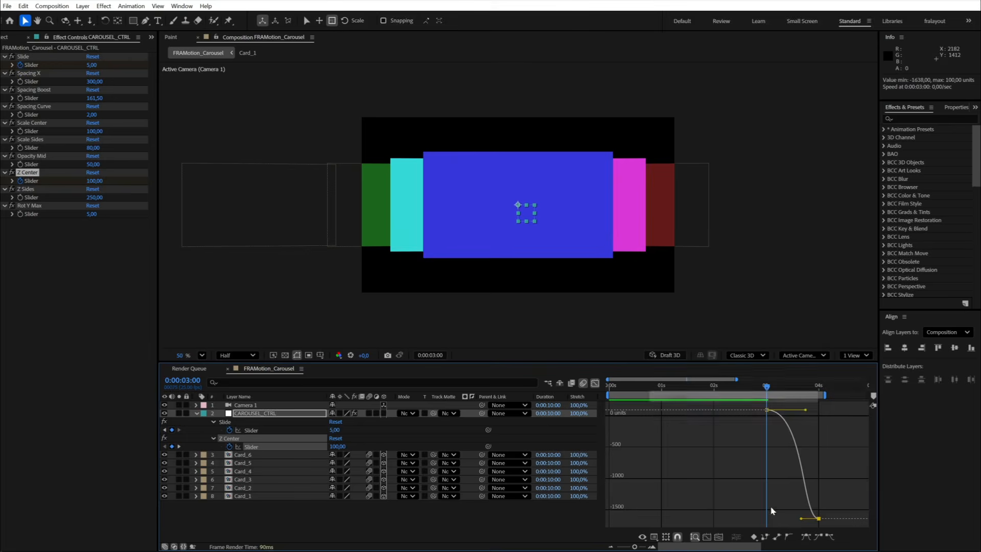
drag(807, 519, 772, 519)
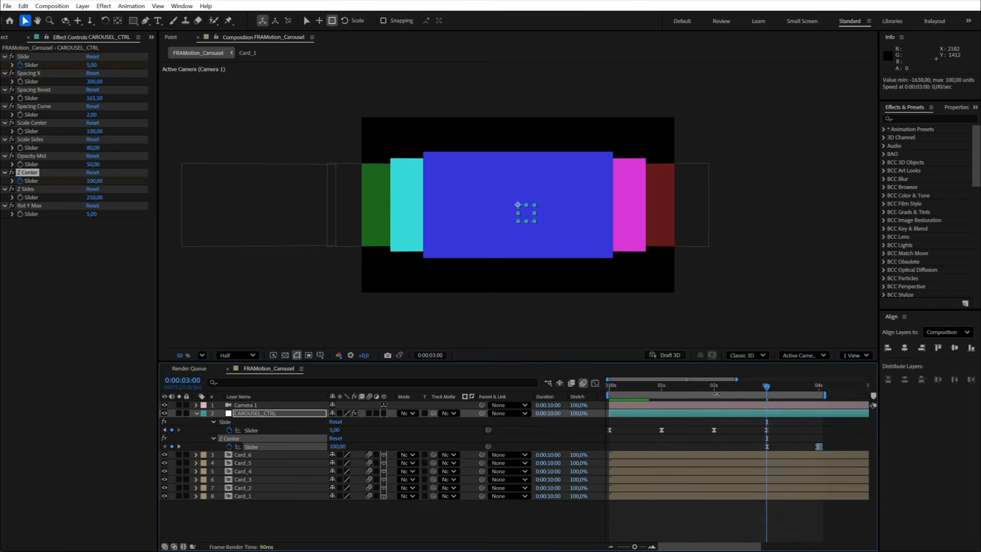
click(596, 382)
key(space)
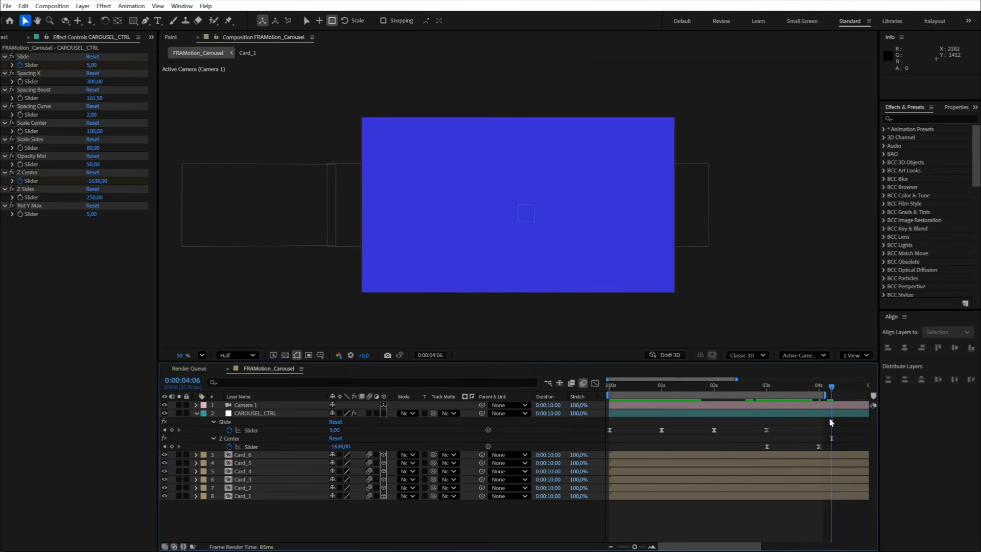
Extend the work area to 0:00:06:24 and paste Z Center keyframe copies at 6 s (-1638) and at 0:00:06:24 (100)
scroll(831, 423, down, 1)
drag(828, 424, 743, 435)
drag(713, 395, 798, 395)
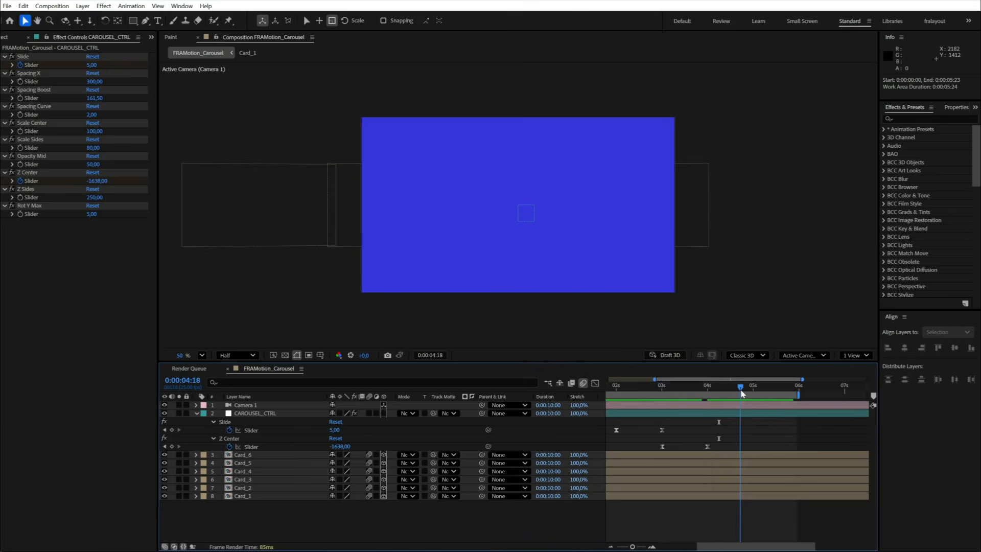
click(799, 395)
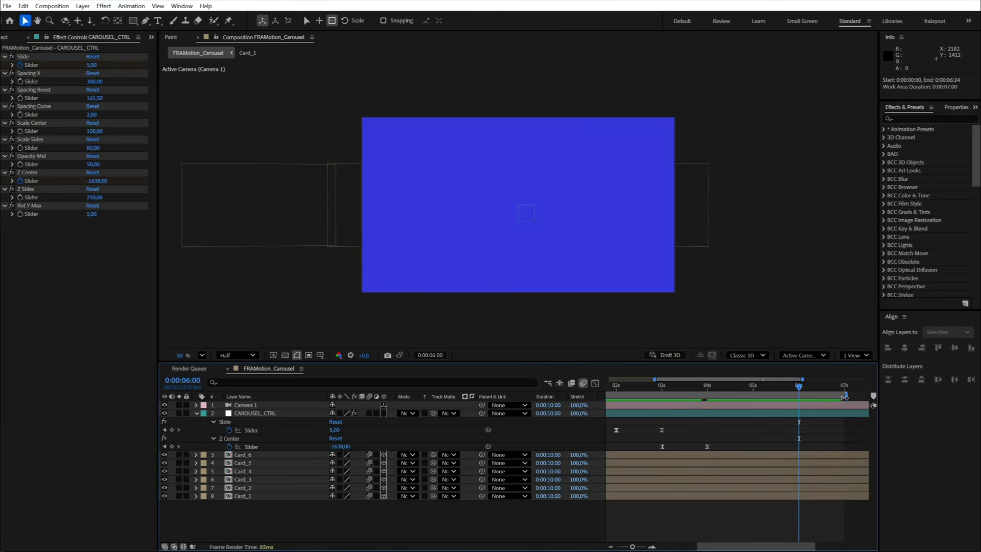
click(707, 447)
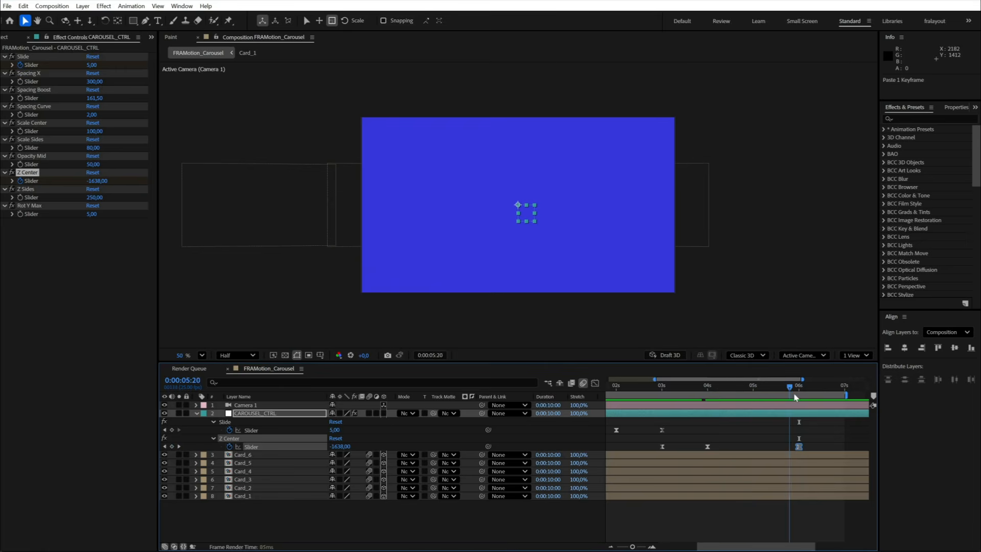
key(ctrl+v)
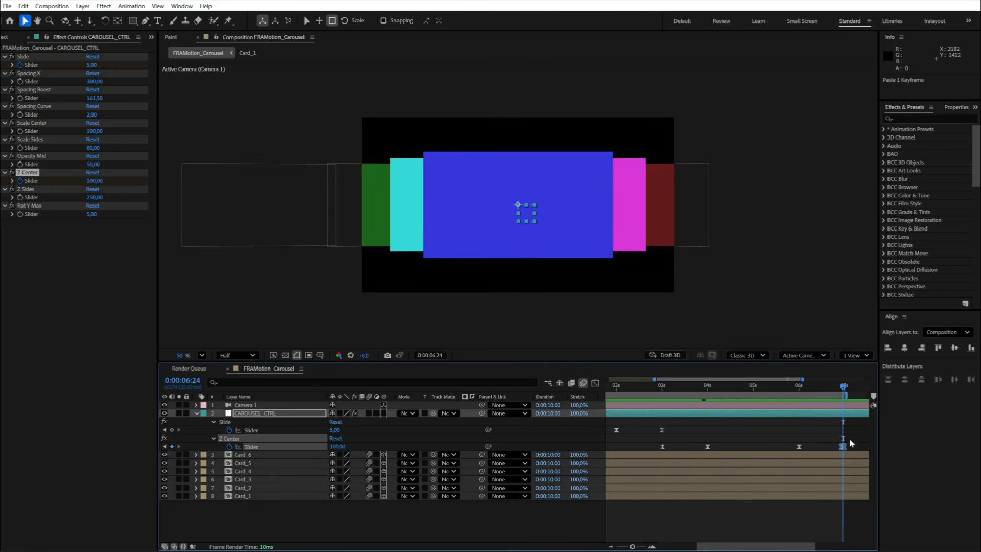
Copy the 3 s Slide keyframe and paste it at 0:00:06:24
click(663, 431)
key(ctrl+c)
key(ctrl+v)
Paste a copy of the first Slide keyframe, value 1, at 8 s and play back with the work area ending there
drag(805, 425, 820, 396)
click(776, 394)
scroll(758, 423, down, 3)
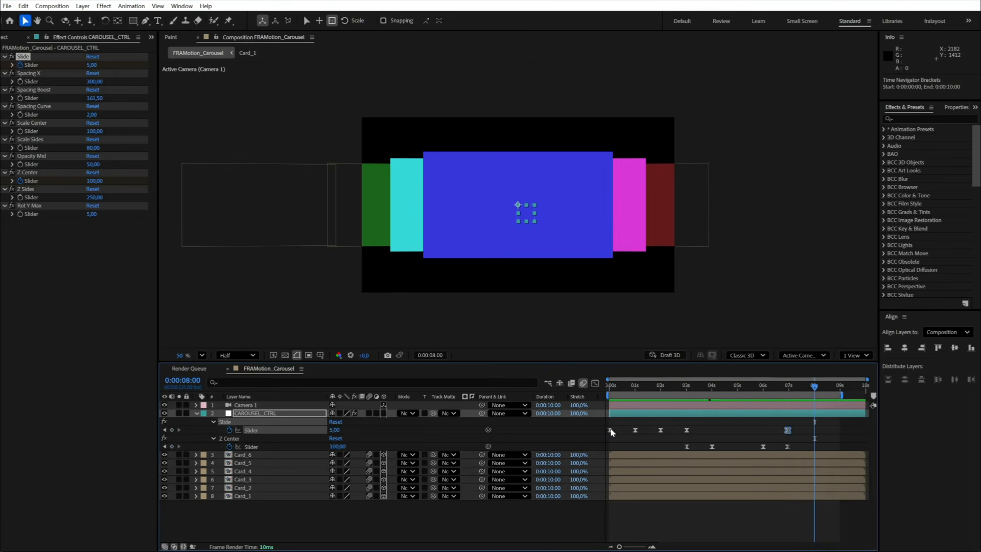
key(ctrl+v)
key(n)
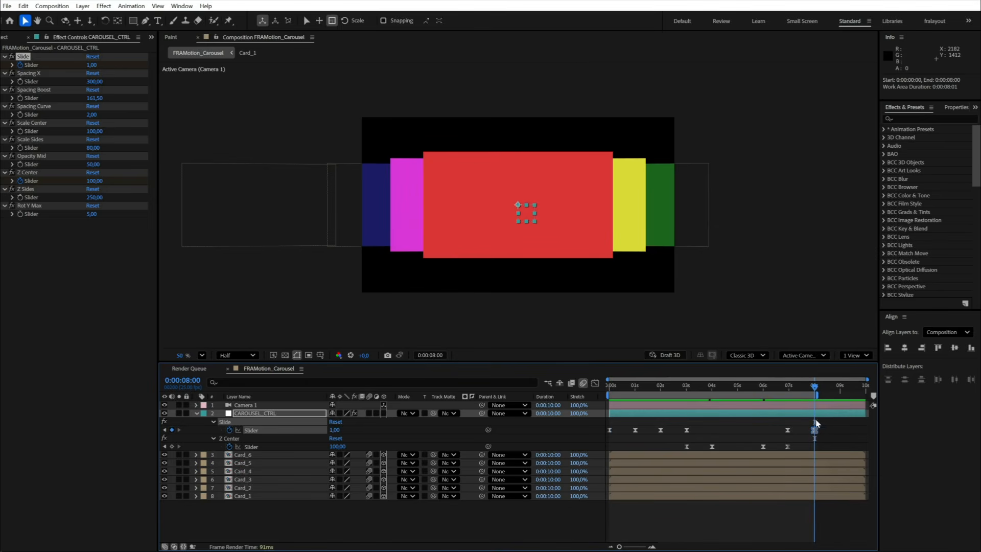
key(space)
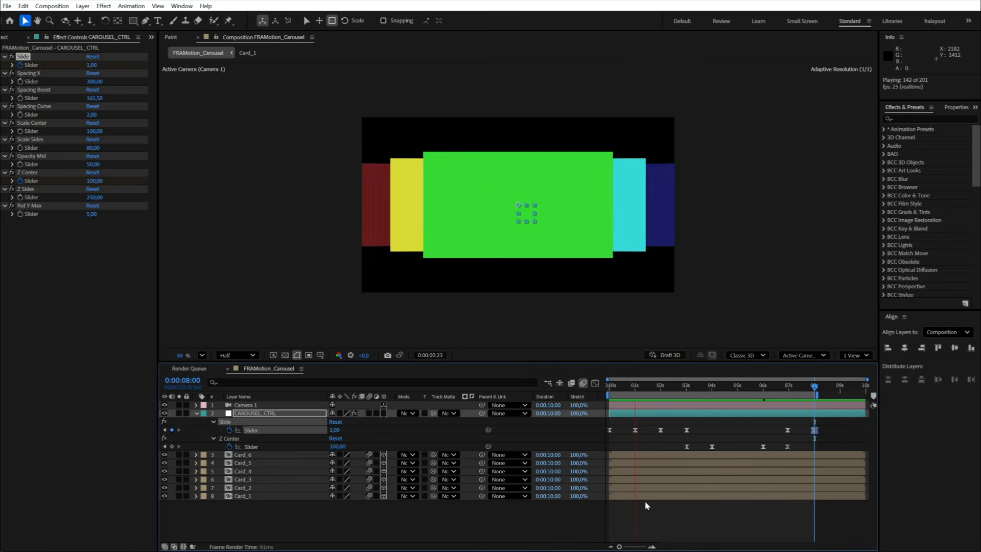
Retime the last Z Center keyframe to 0:00:07:11 and move the current time there
click(644, 501)
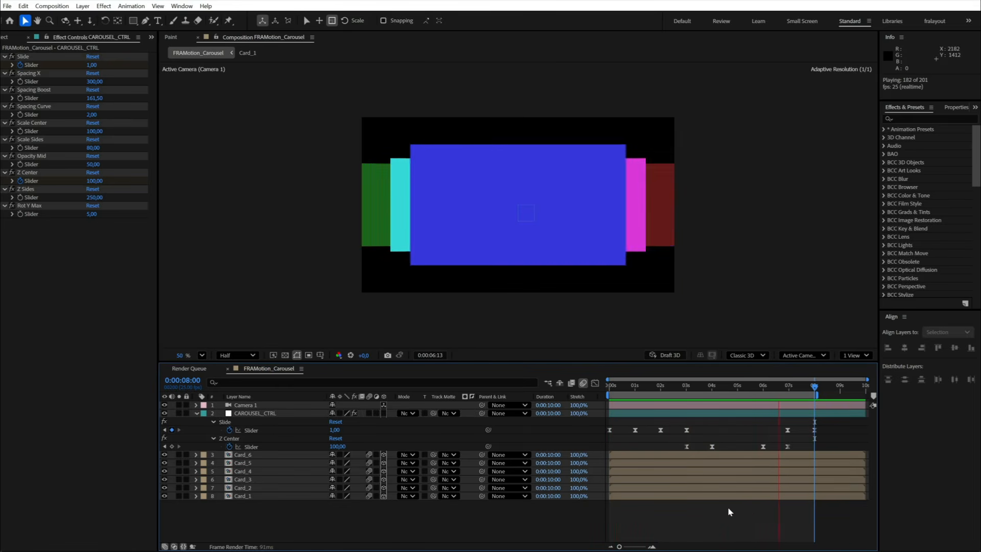
drag(788, 388, 789, 388)
drag(787, 446, 800, 448)
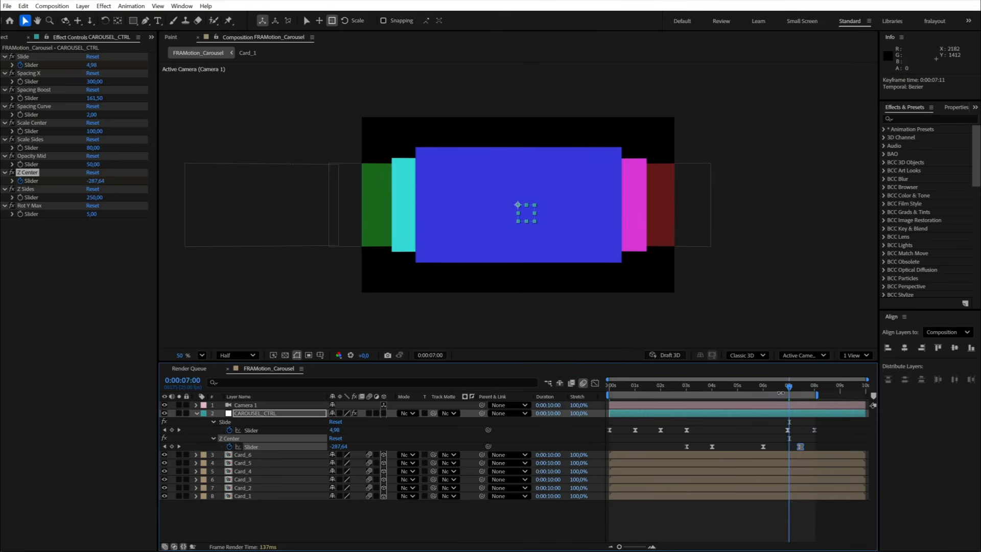
drag(789, 386, 800, 391)
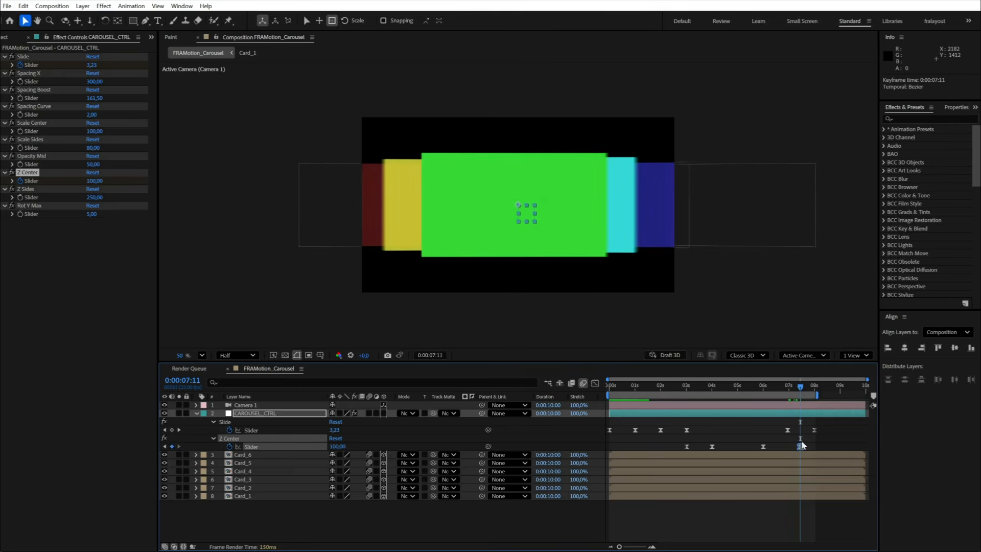
Lengthen the outgoing handle of the 6 s Z Center keyframe in the Graph Editor for a steeper ease
click(595, 384)
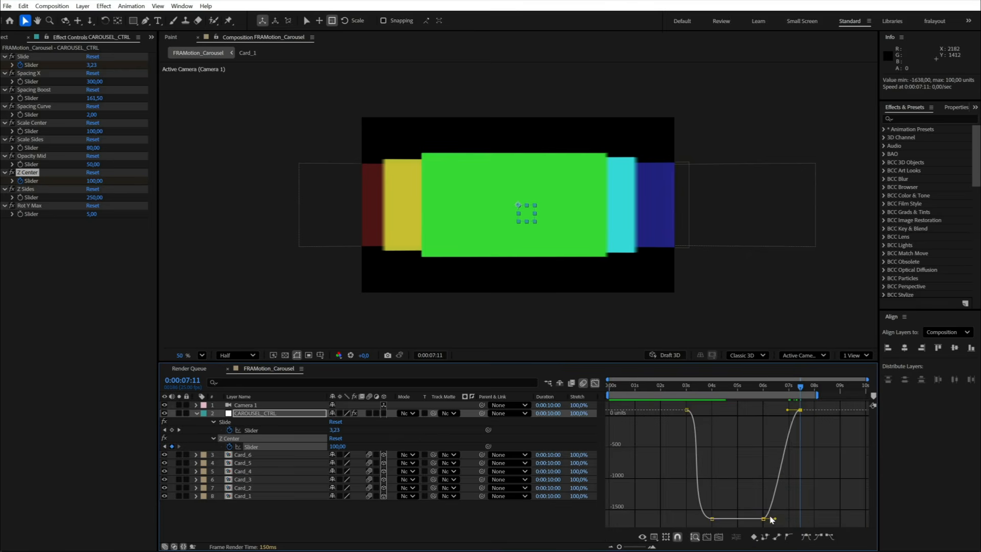
drag(775, 518, 793, 518)
drag(782, 412, 839, 437)
click(596, 385)
Lengthen the facing handles of the last two Slide keyframes in the Graph Editor, then play back the animation
click(596, 384)
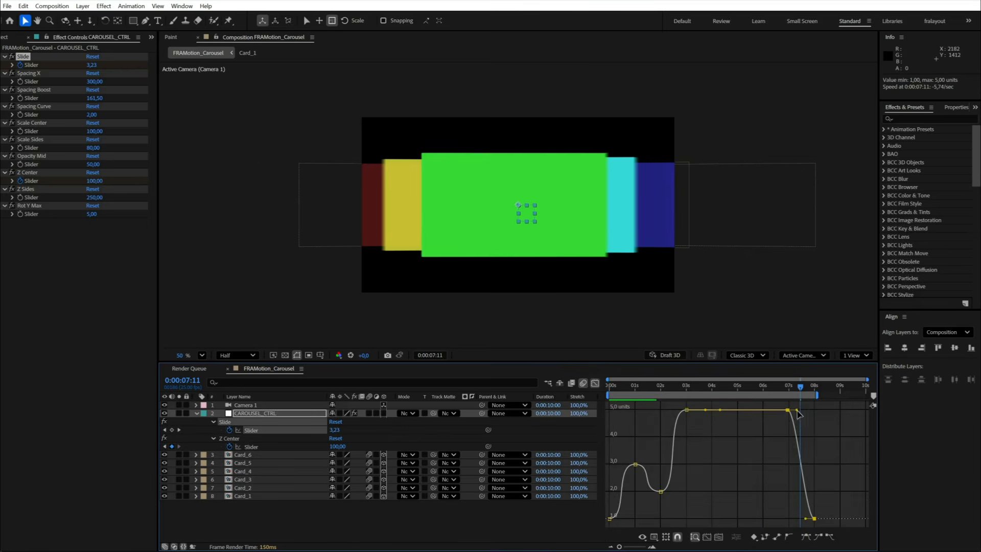
drag(796, 410, 814, 410)
drag(805, 519, 788, 518)
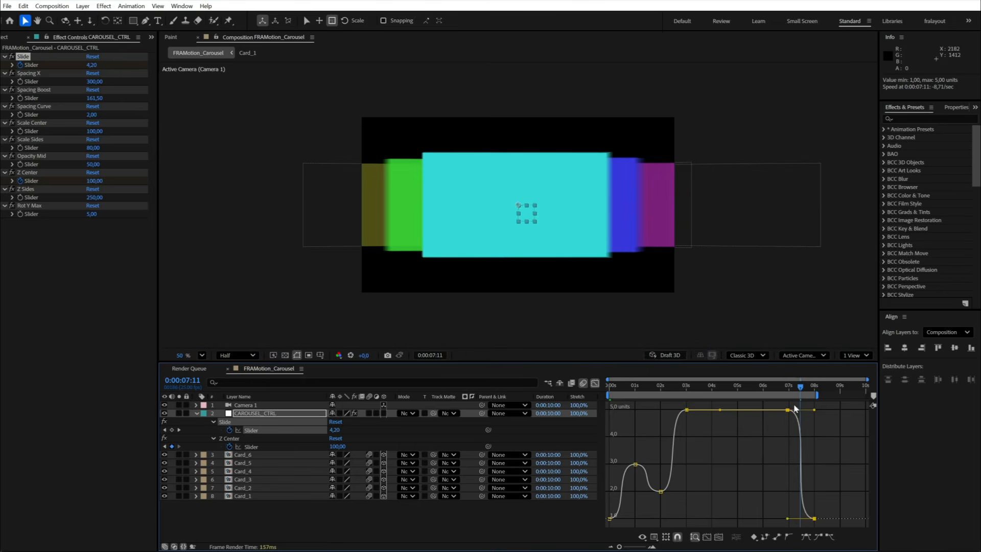
click(595, 384)
key(space)
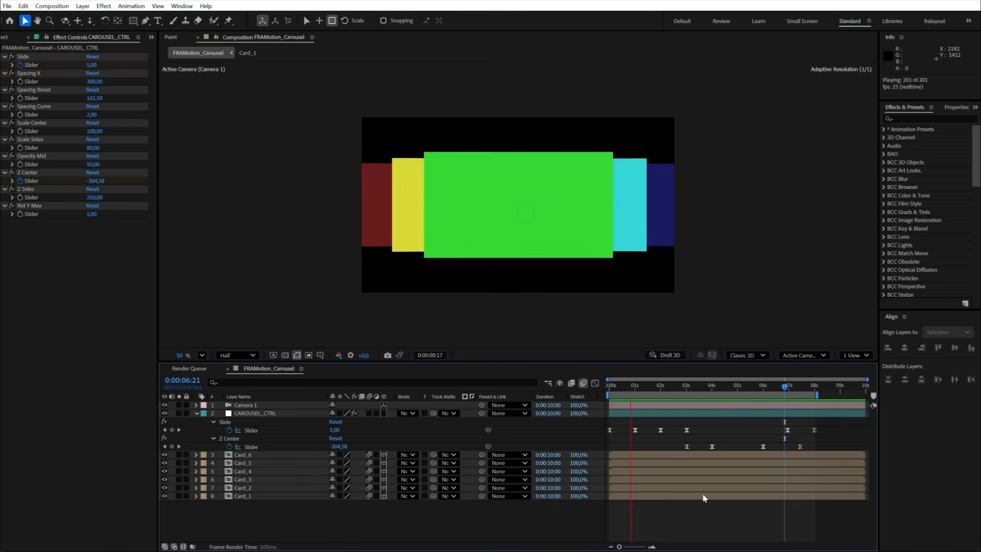
Shift the last two Slide and last two Z Center keyframes one second earlier, placing the first of the Z Center pair at 5 s
click(738, 390)
drag(727, 415, 830, 471)
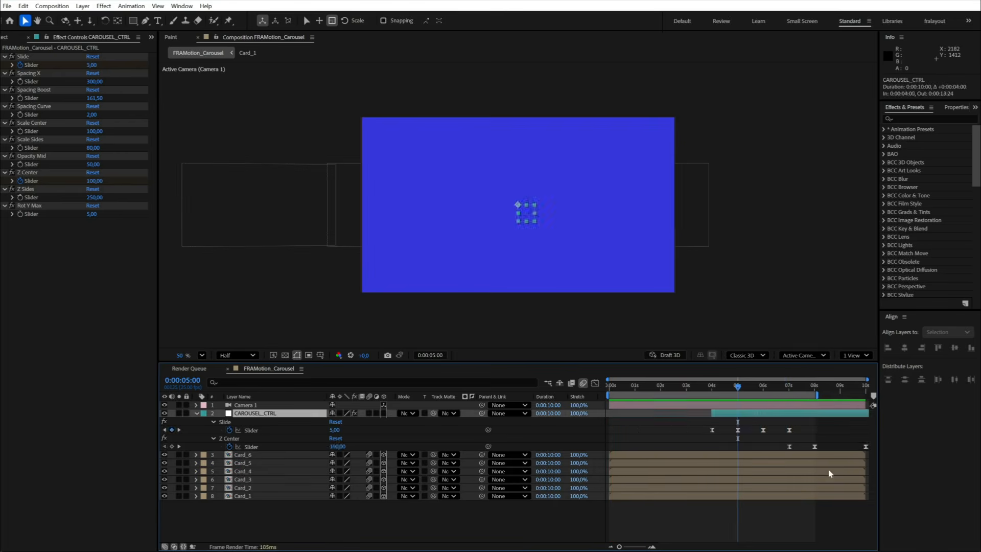
key(ctrl+z)
drag(765, 421, 739, 452)
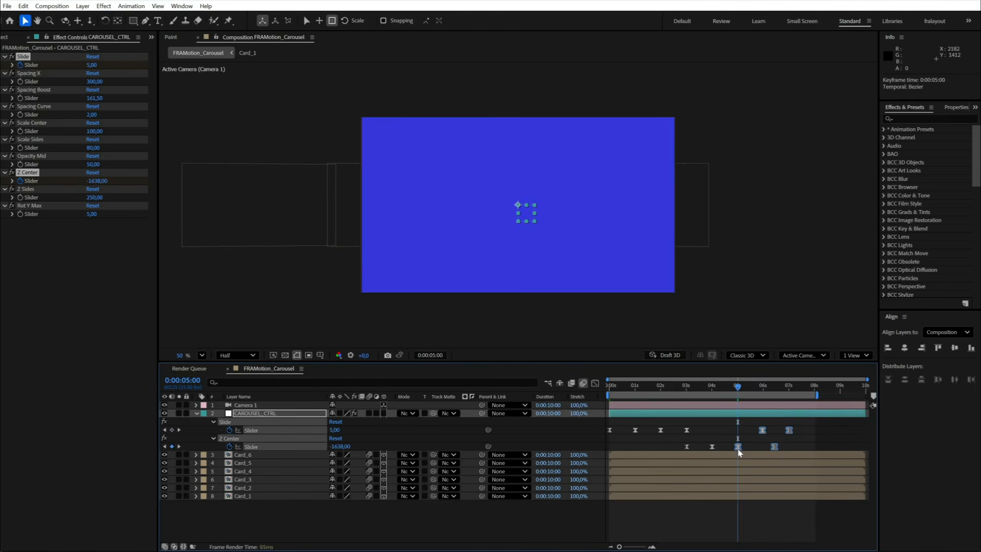
End the work area at 0:00:07:00 and play back the shortened animation
click(789, 393)
key(space)
click(726, 519)
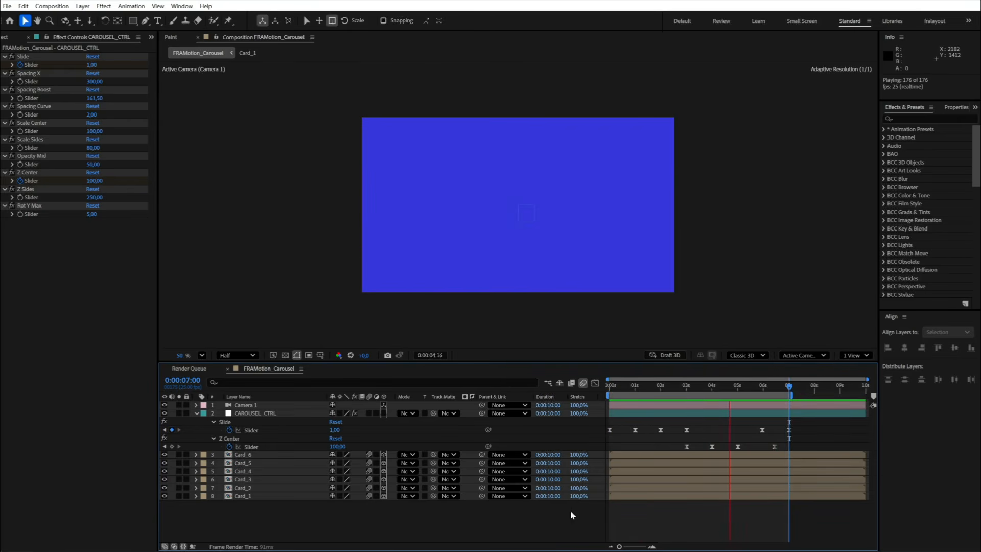
Open the Card_1 composition from the project's Carousel_Cards folder
click(217, 415)
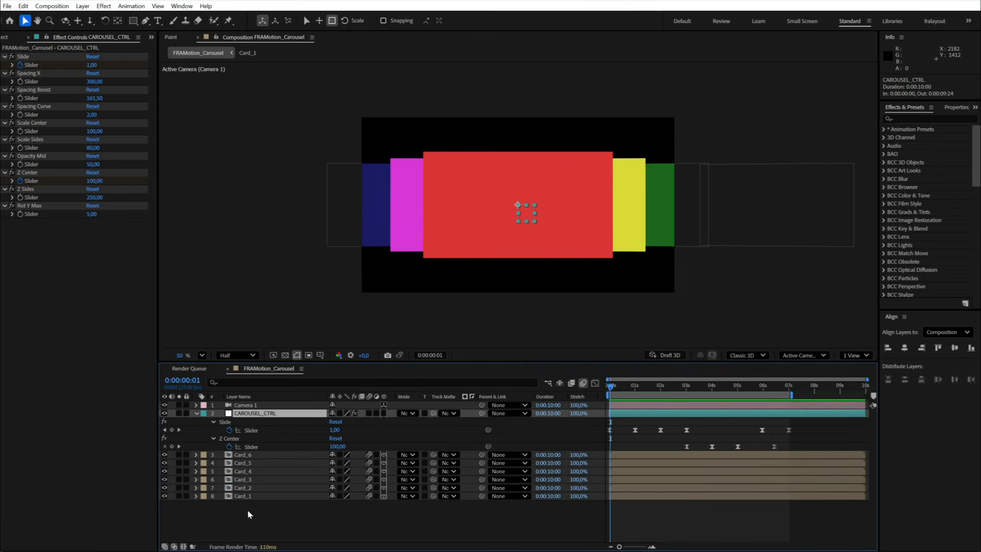
click(248, 510)
click(241, 496)
click(4, 38)
click(72, 245)
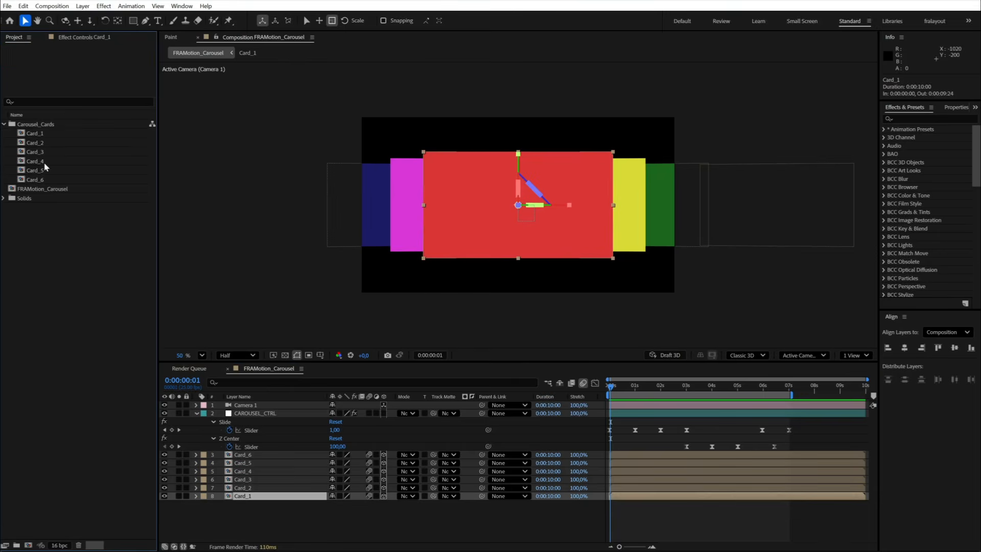
click(41, 134)
double_click(36, 134)
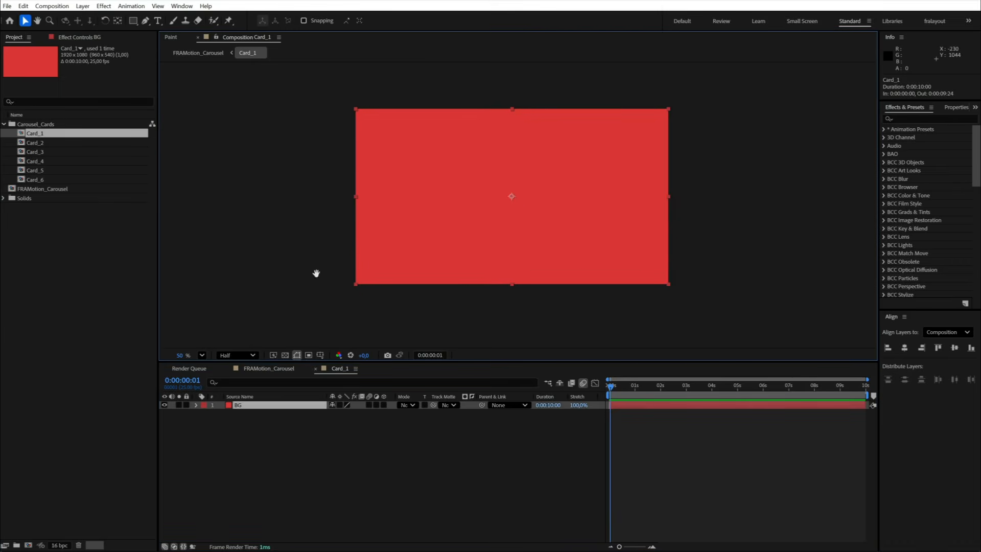
Add a full-frame rounded rectangle as a new shape layer in Card_1 and hide the BG layer
drag(133, 20, 164, 29)
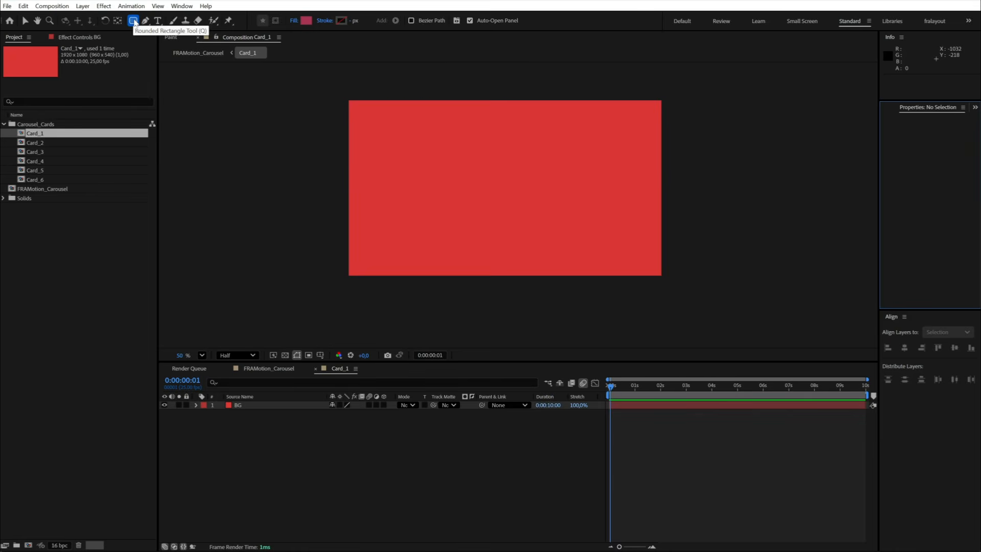
double_click(135, 21)
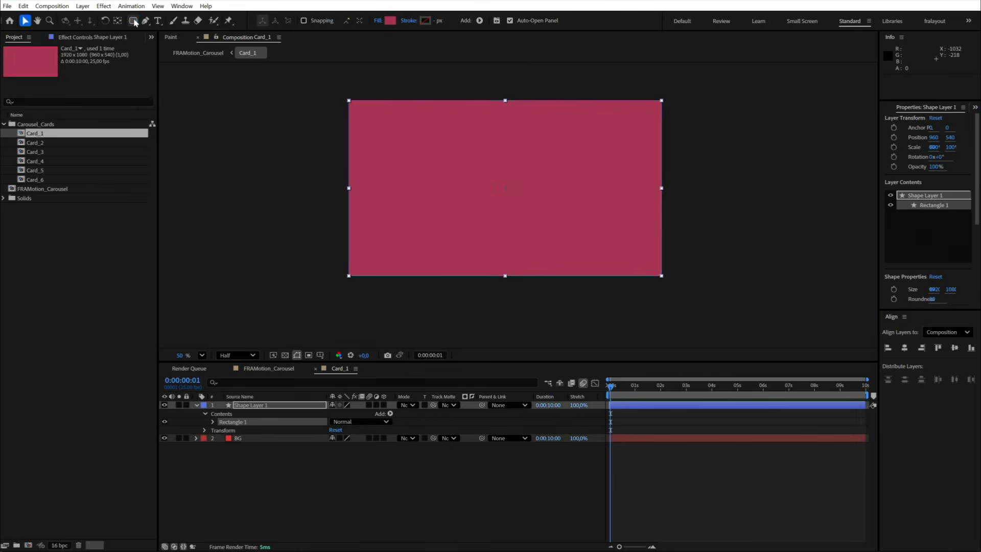
click(164, 438)
Increase the Roundness of the shape layer's rectangle path to give the card clearly rounder corners
scroll(355, 259, up, 4)
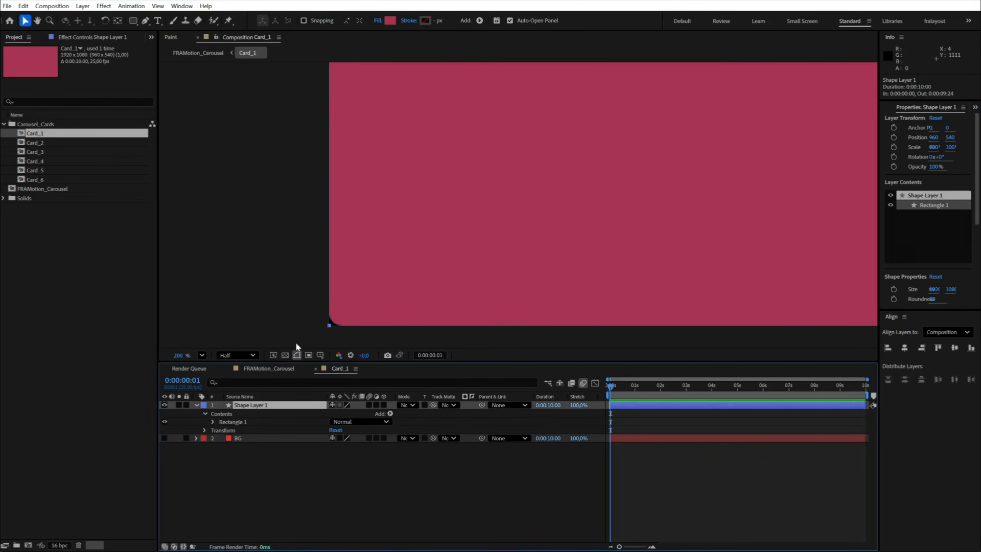
click(213, 422)
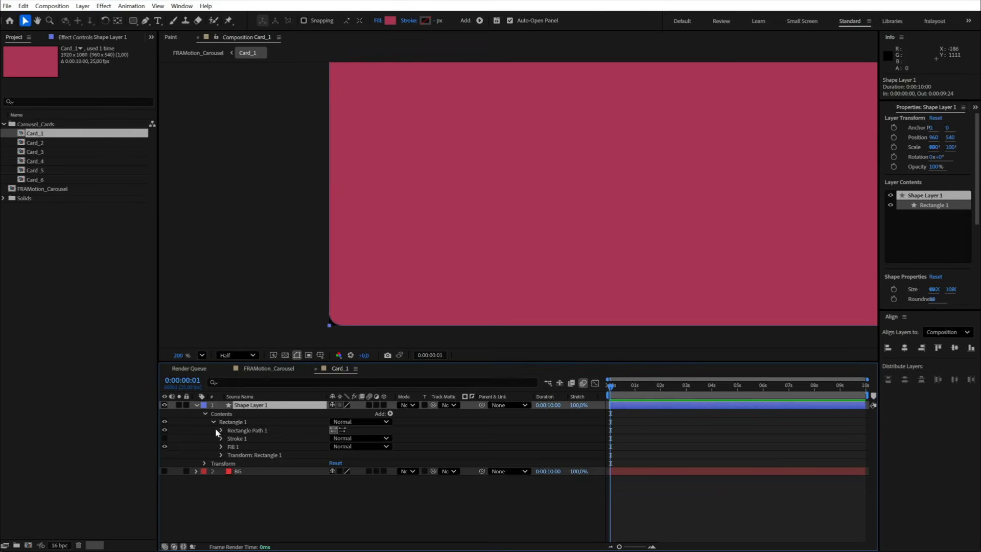
click(220, 430)
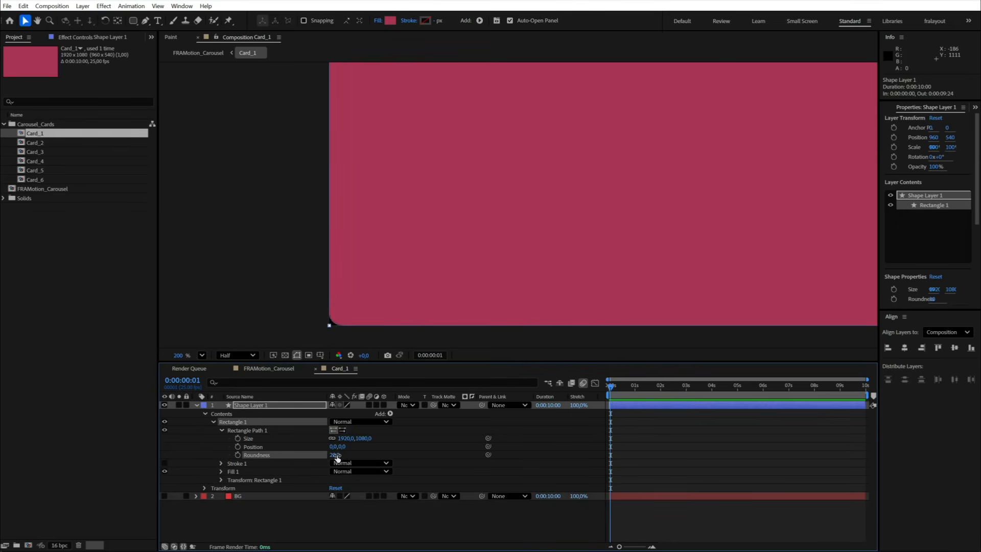
drag(333, 455, 341, 455)
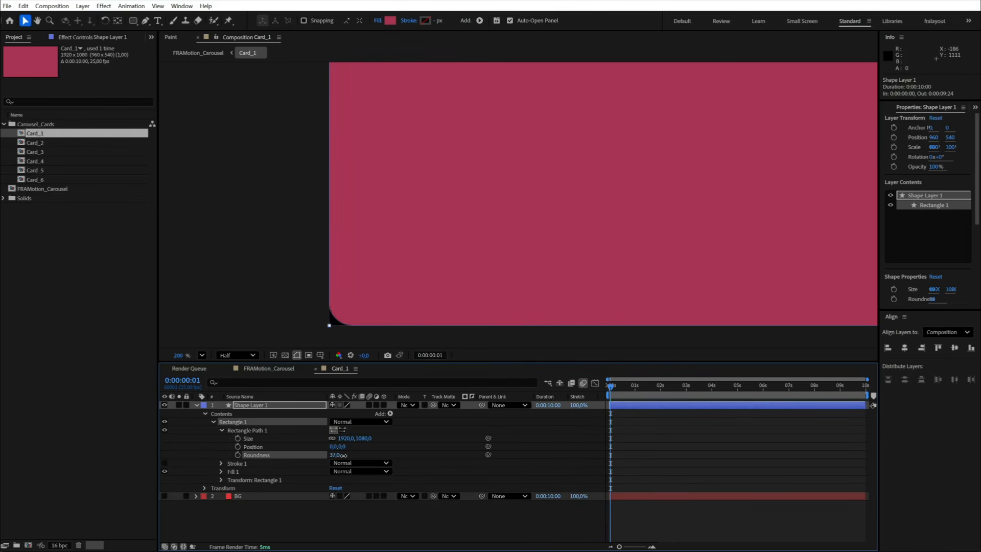
click(197, 405)
click(315, 470)
scroll(552, 232, down, 4)
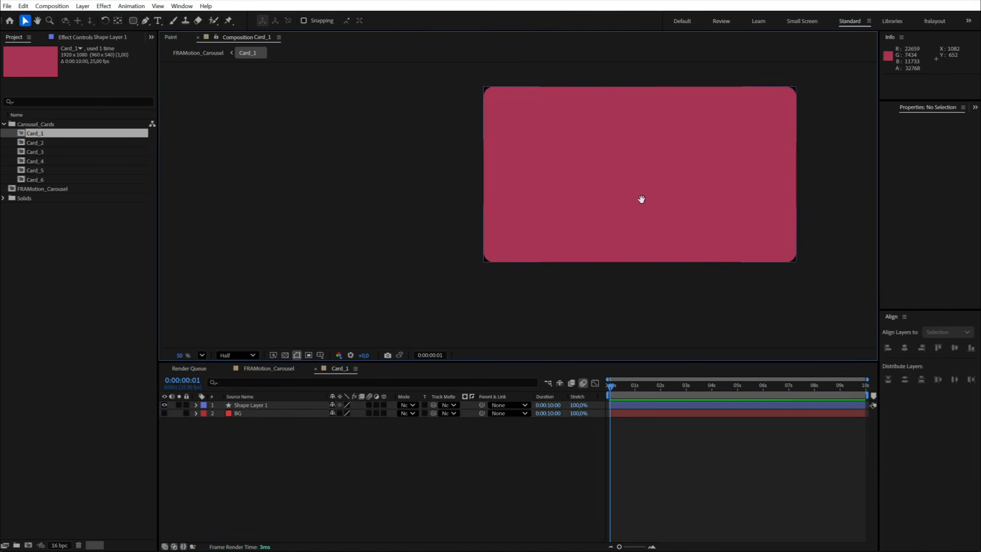
drag(642, 200, 558, 220)
Rename the shape layer to Mask and set its blending mode to Stencil Alpha
click(250, 404)
key(Return)
text(M)
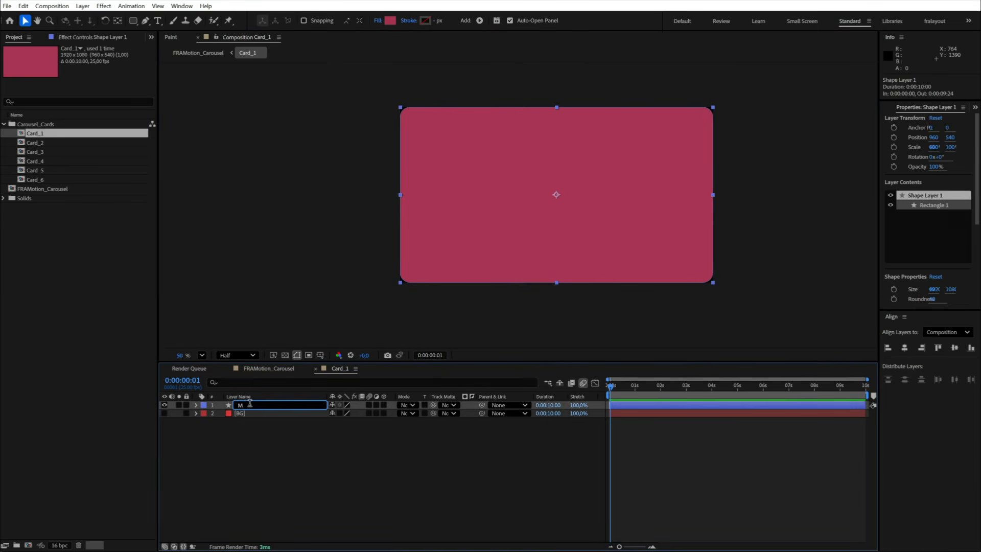
text(ask)
key(Return)
click(411, 405)
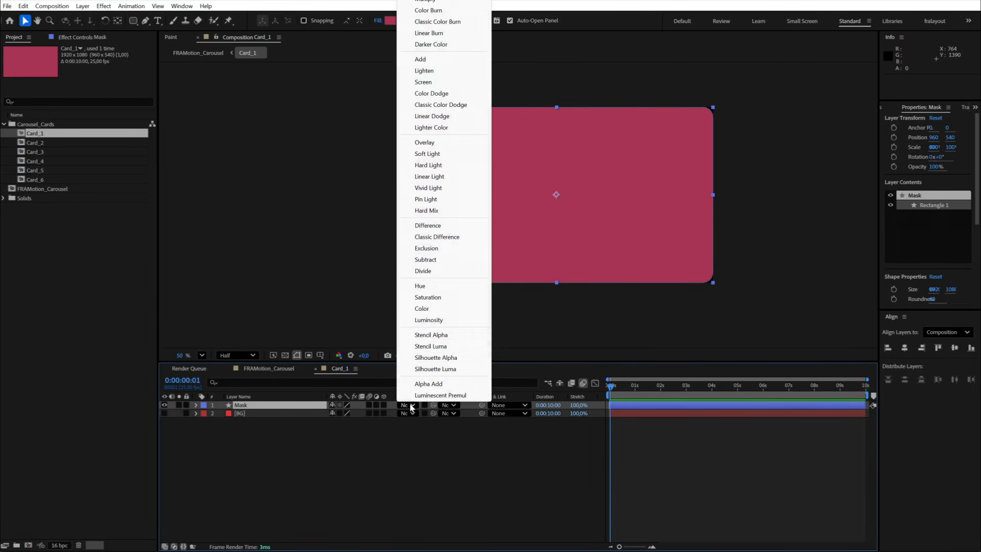
click(431, 335)
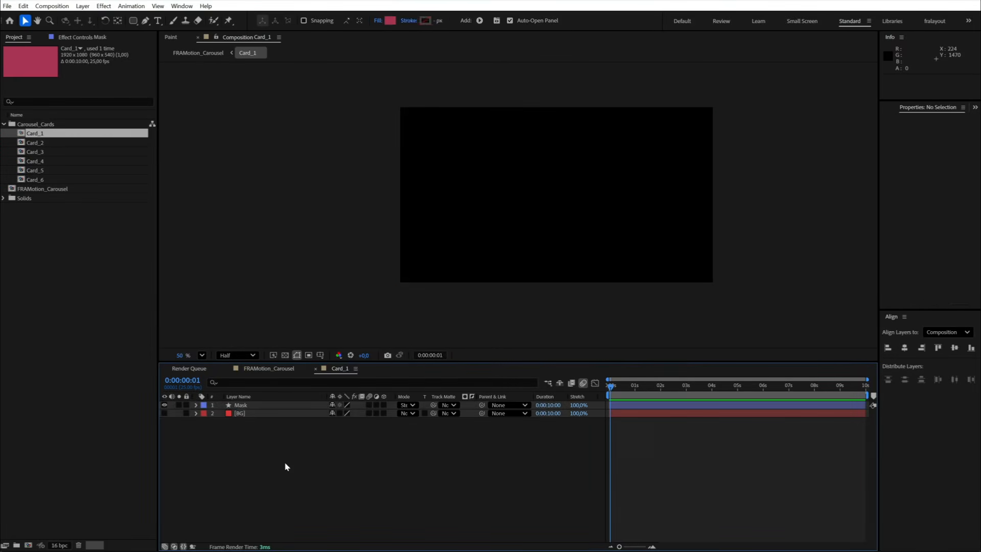
Duplicate the Mask layer, rename the copy Stroke and set its blending mode to Normal
click(239, 406)
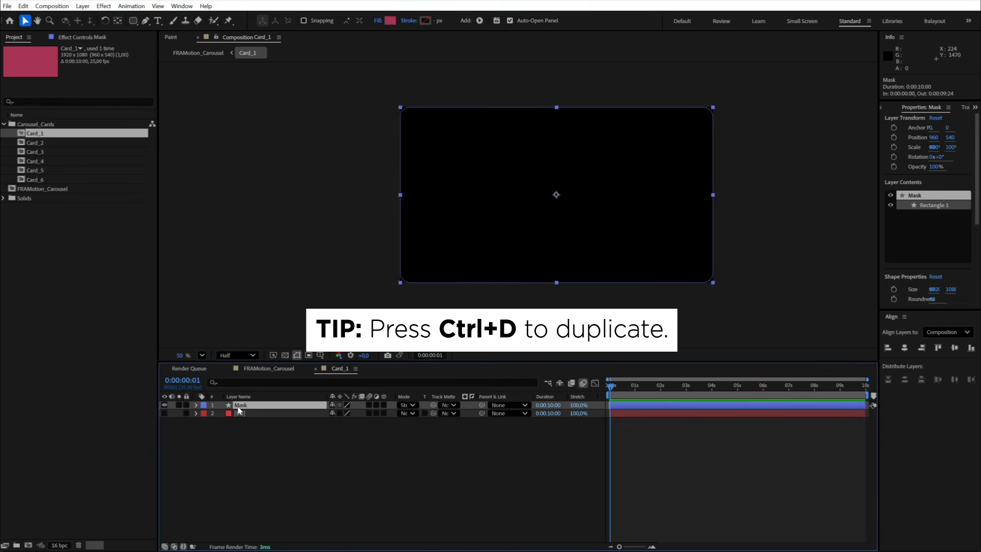
key(ctrl+d)
text(Stroke)
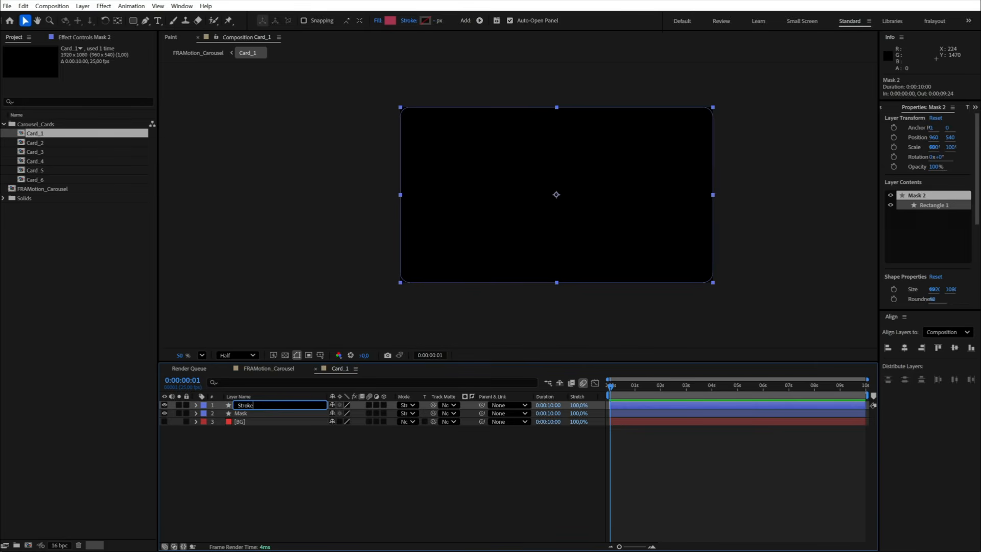
key(Return)
click(411, 408)
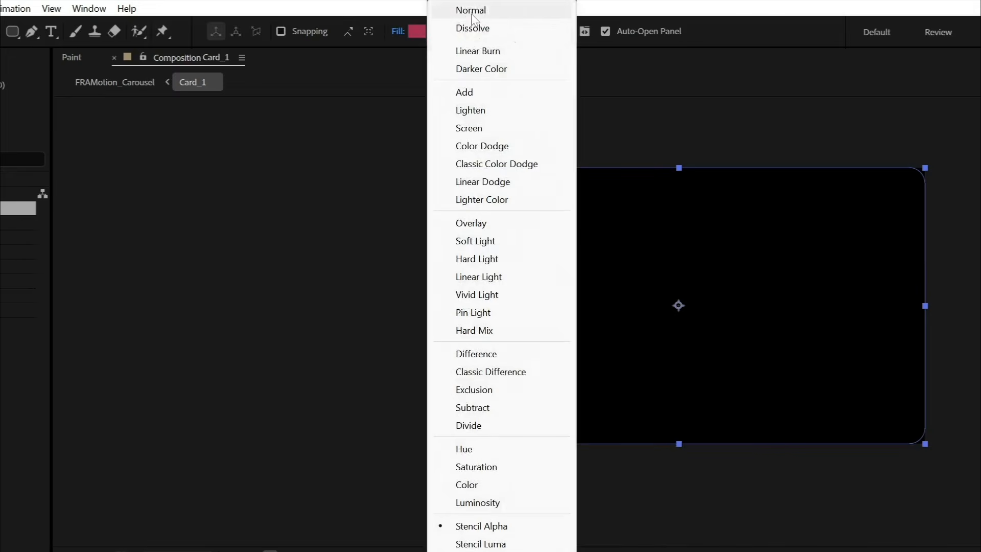
click(472, 12)
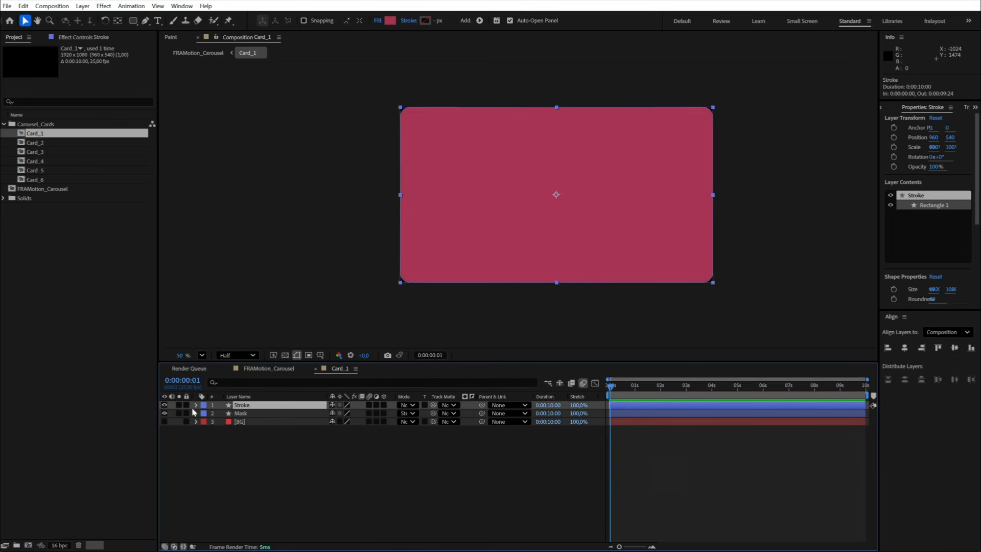
Set the Stroke layer's fill to None and give it a white 1 px stroke
click(379, 22)
click(438, 249)
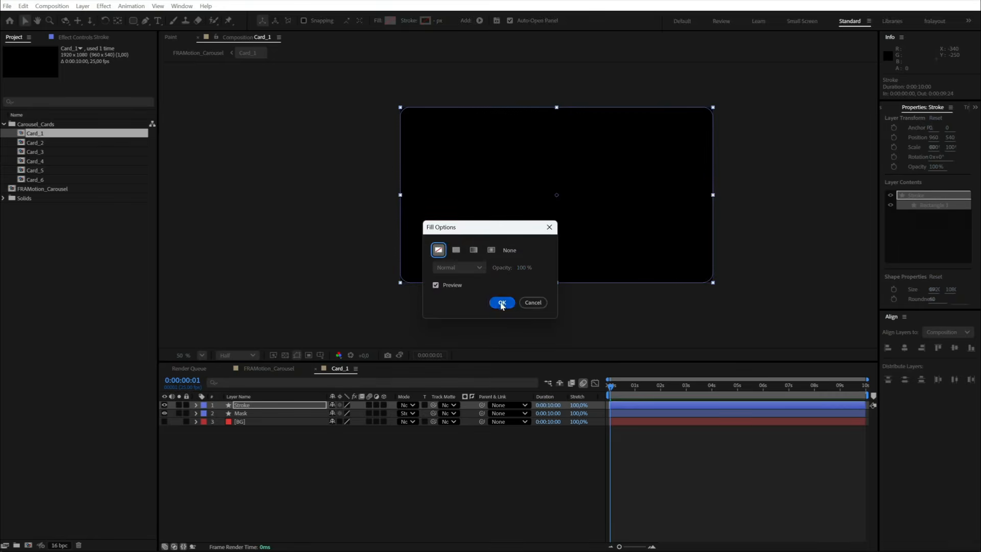
click(501, 302)
click(442, 20)
click(320, 497)
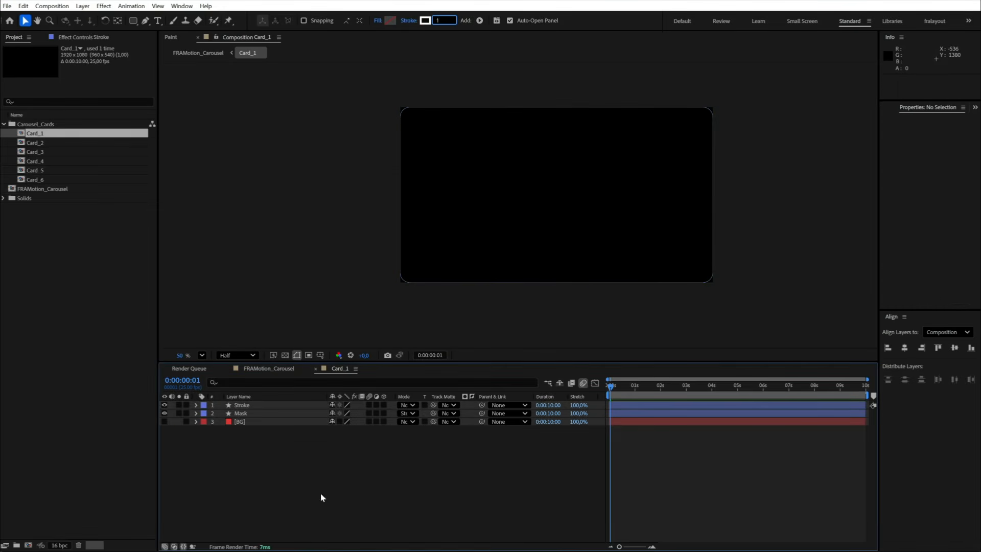
scroll(436, 282, up, 2)
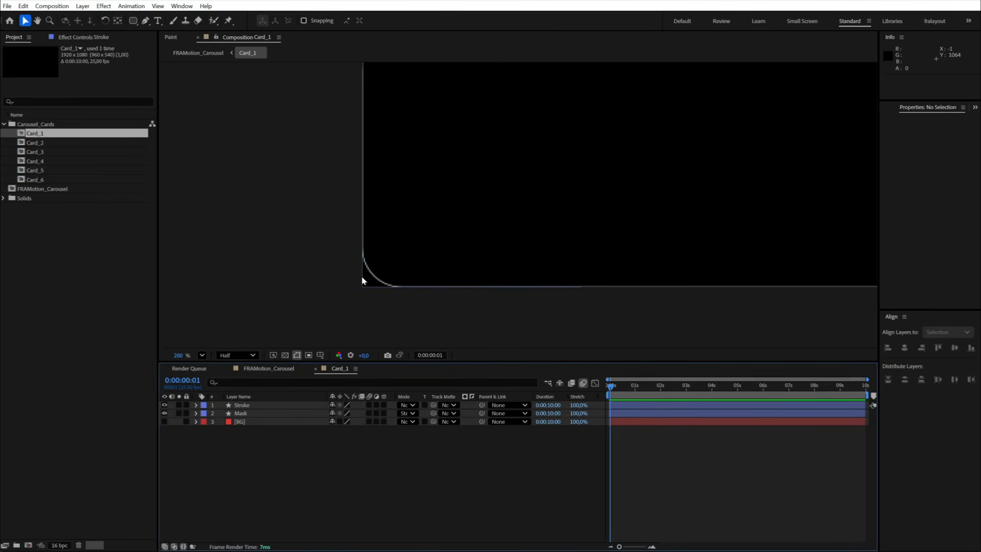
scroll(361, 280, down, 2)
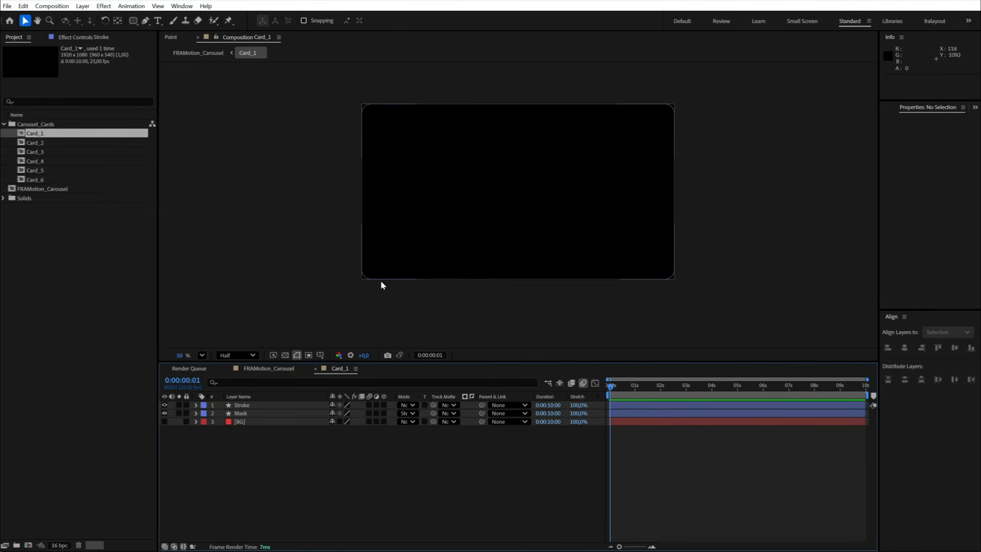
Scale the Stroke and Mask layers together to 99%
click(242, 412)
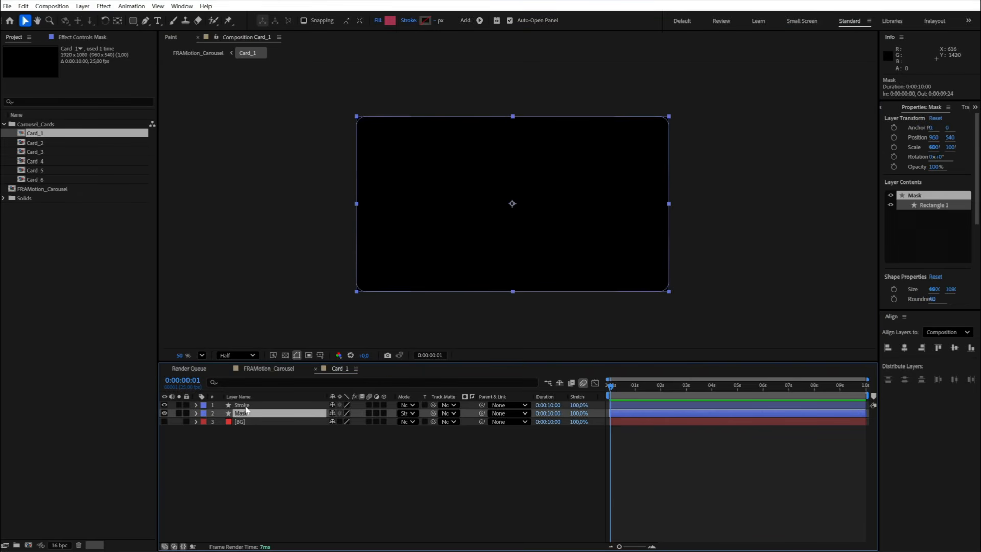
shift+click(243, 405)
key(s)
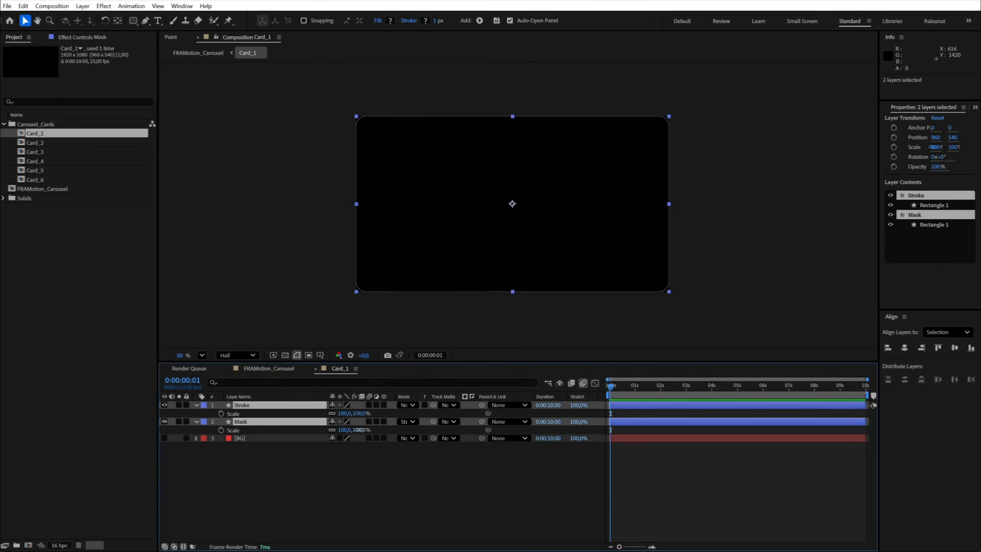
drag(359, 430, 356, 429)
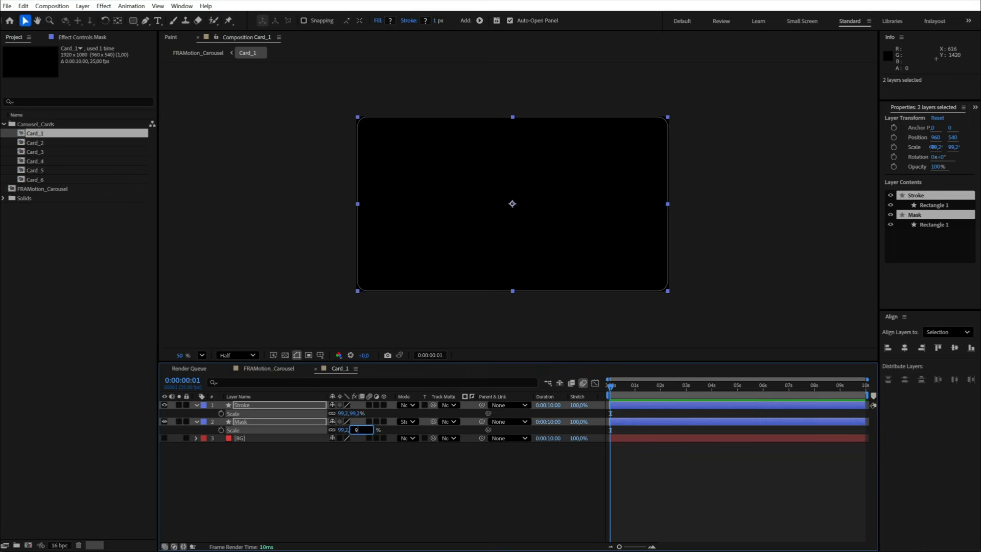
click(340, 509)
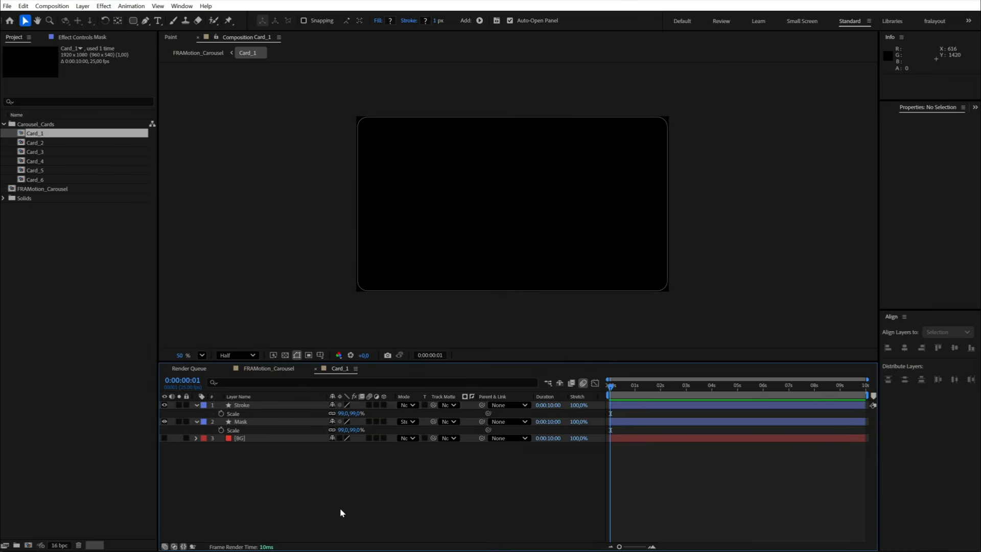
Collapse the Stroke and Mask layer properties and turn the BG layer's visibility back on
click(197, 404)
click(197, 413)
click(244, 422)
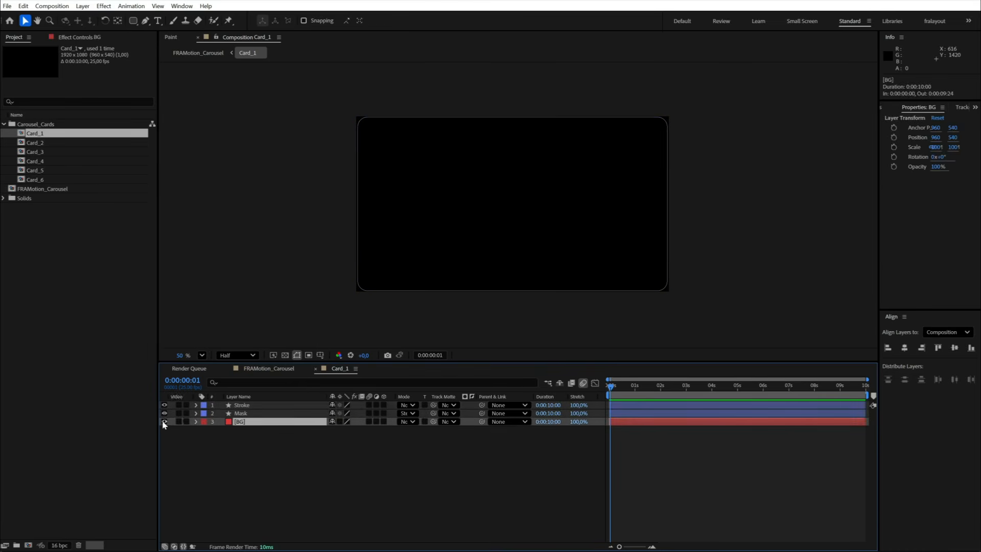
click(164, 421)
Switch the Mask layer to Normal blending to inspect the card's corner, and restore its Stencil Alpha mode
click(240, 413)
click(407, 413)
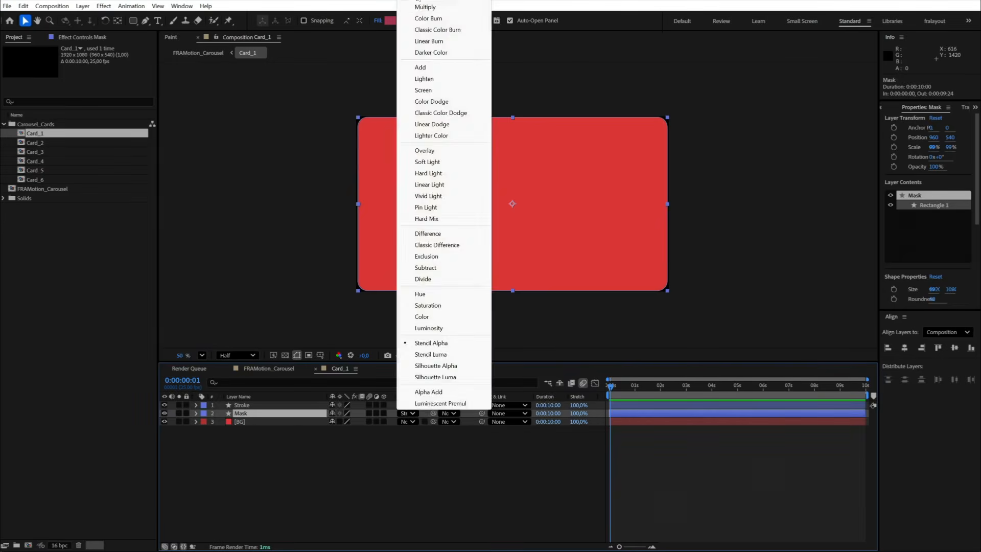
click(418, 1)
click(361, 517)
scroll(360, 299, up, 2)
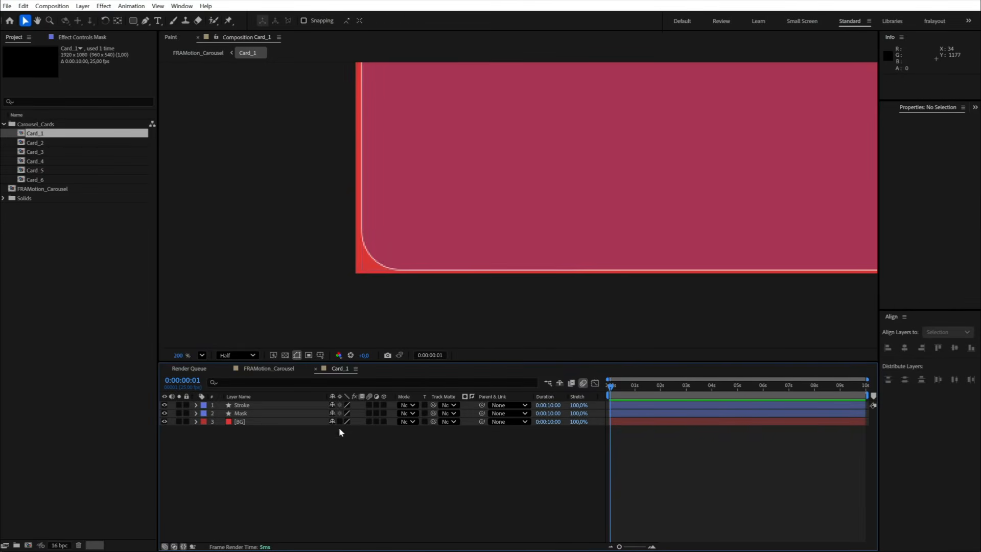
click(241, 413)
click(407, 413)
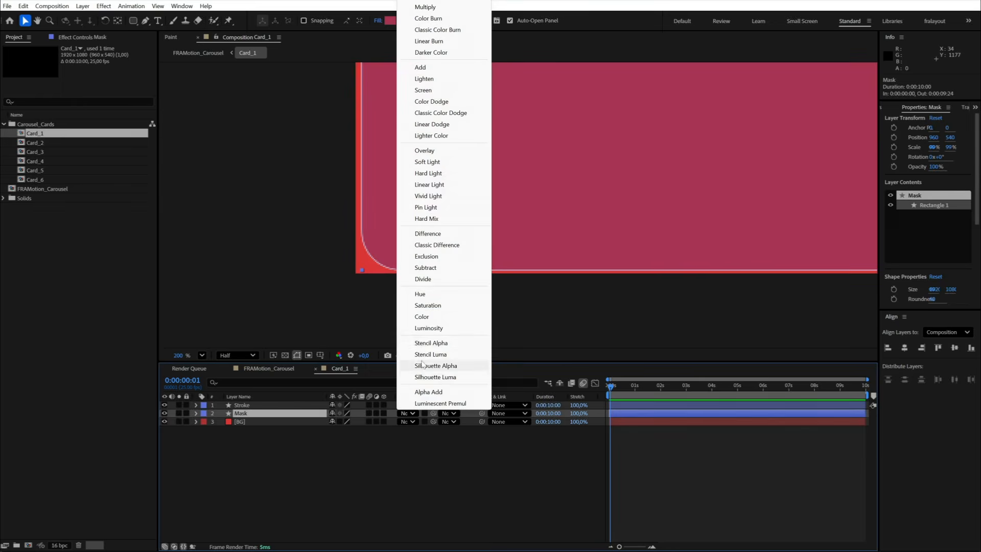
click(424, 342)
click(398, 325)
scroll(398, 326, down, 4)
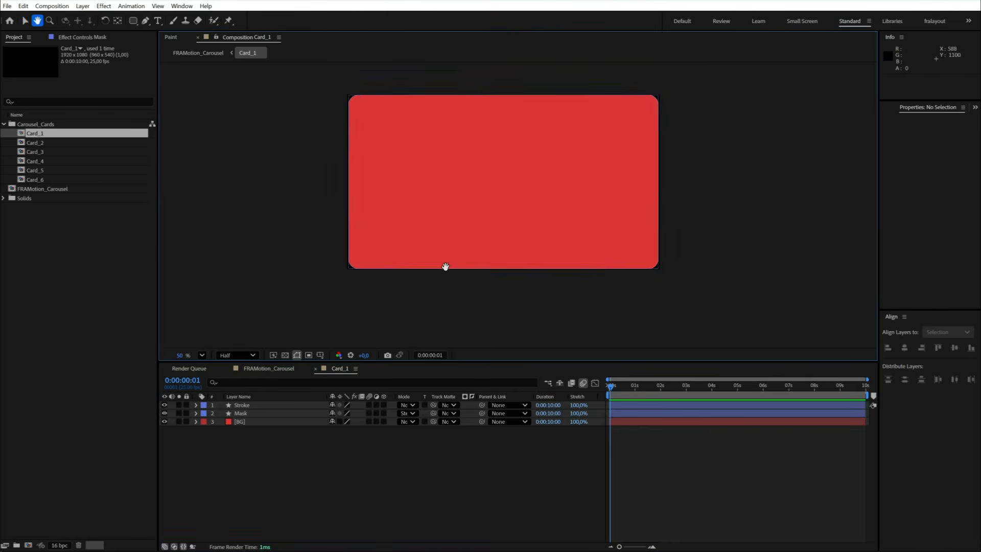
click(244, 423)
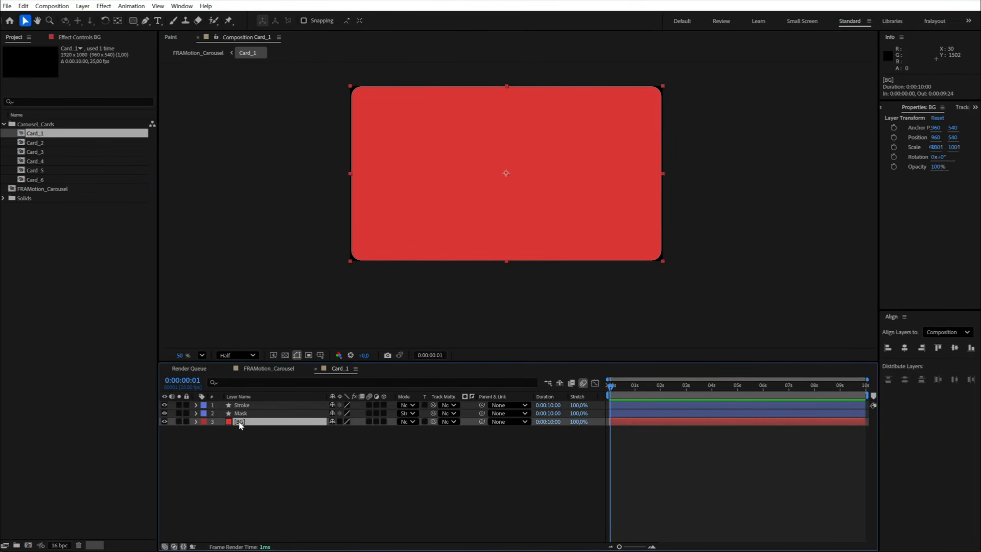
click(237, 430)
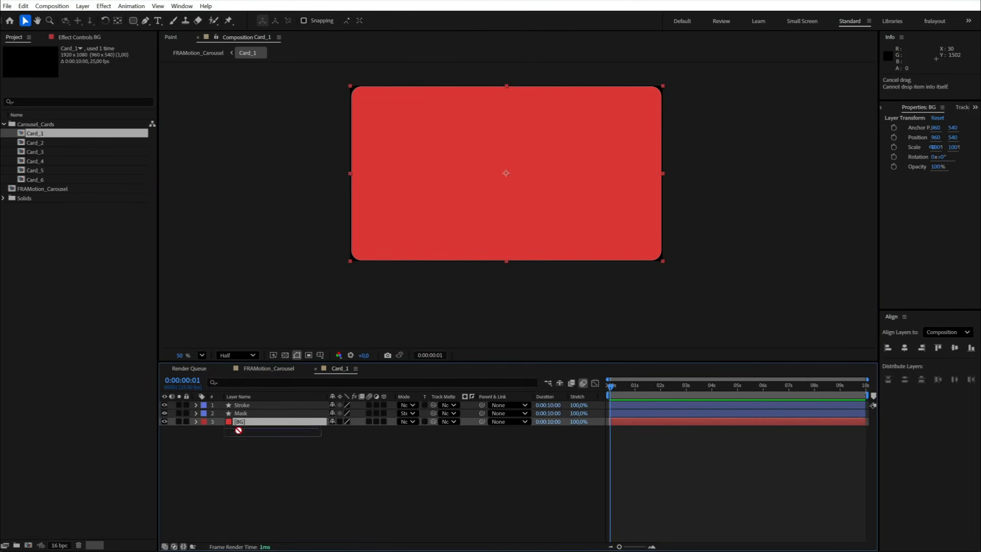
click(49, 143)
click(42, 180)
click(38, 134)
click(37, 142)
shift+click(41, 181)
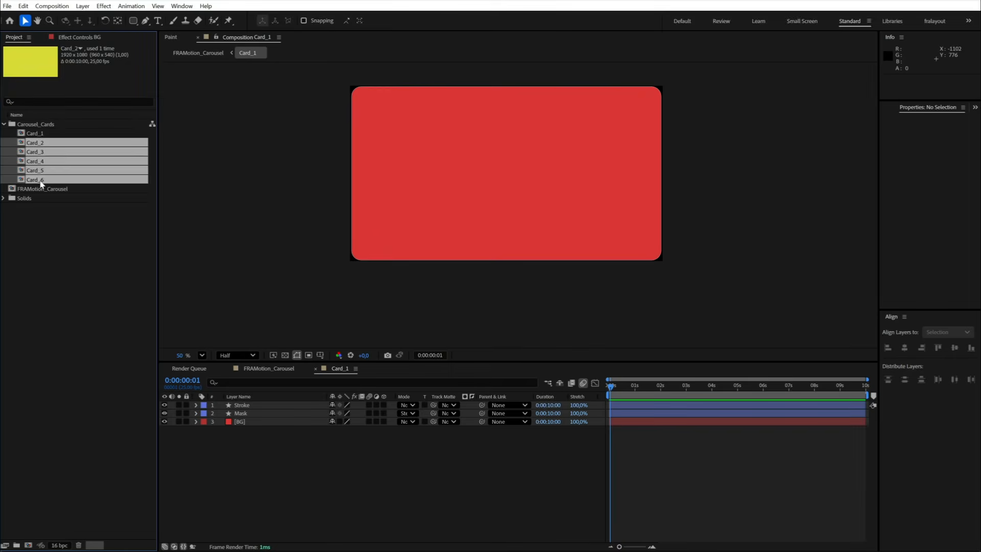
click(50, 257)
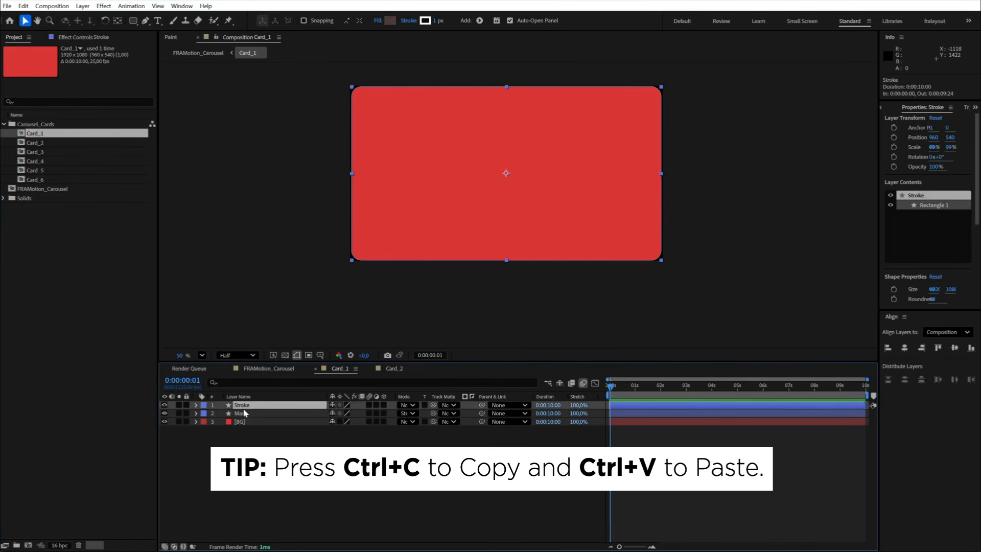
Copy the Stroke and Mask layers from Card_1 and paste them into the Card_2 composition
shift+click(243, 417)
click(393, 369)
key(ctrl+v)
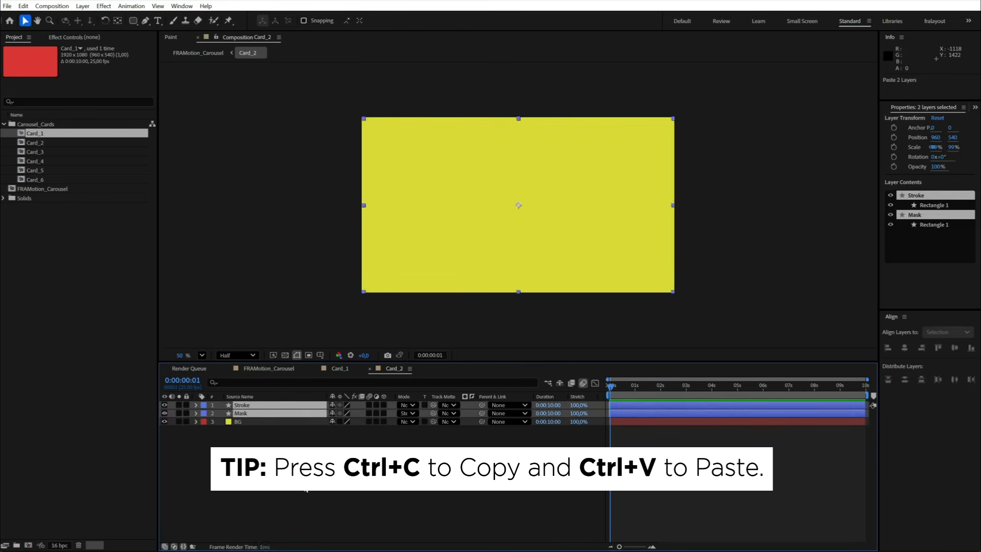
click(266, 289)
Paste the copied Stroke and Mask layers into the Card_3 and Card_4 compositions
click(42, 152)
double_click(43, 153)
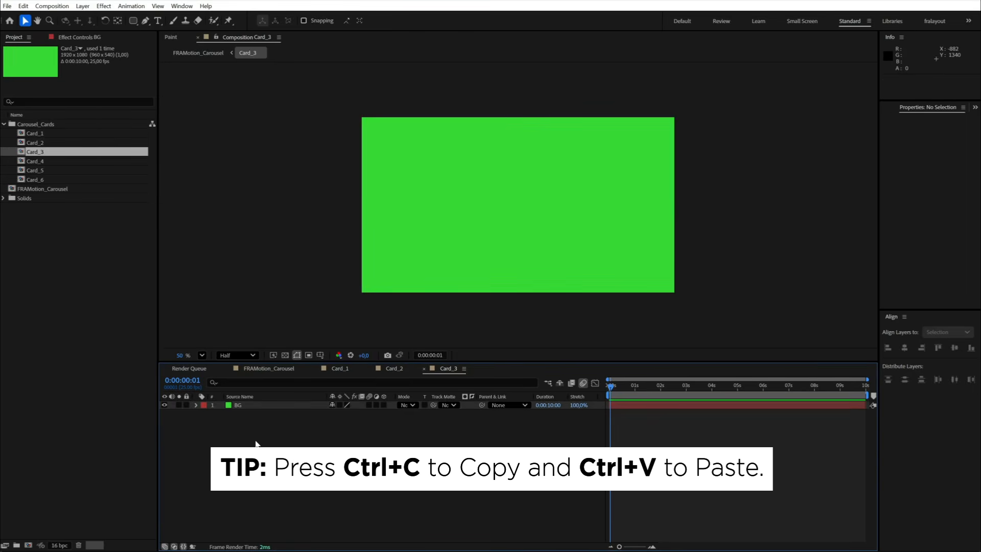
key(ctrl+v)
double_click(33, 161)
key(ctrl+v)
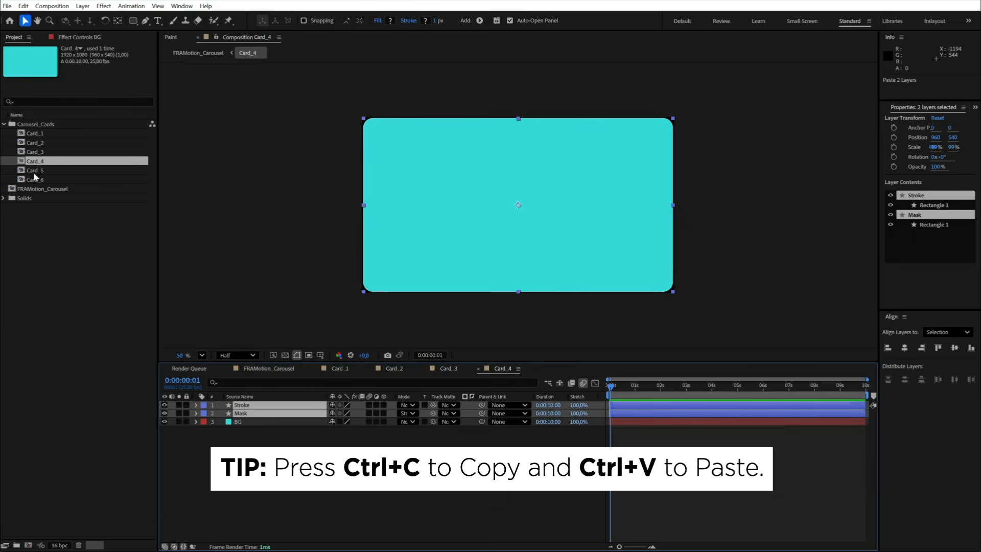
Paste the Stroke and Mask layers into Card_5 and Card_6, and check the card compositions one after another
double_click(34, 170)
key(ctrl+v)
click(36, 180)
double_click(36, 181)
key(ctrl+v)
click(370, 513)
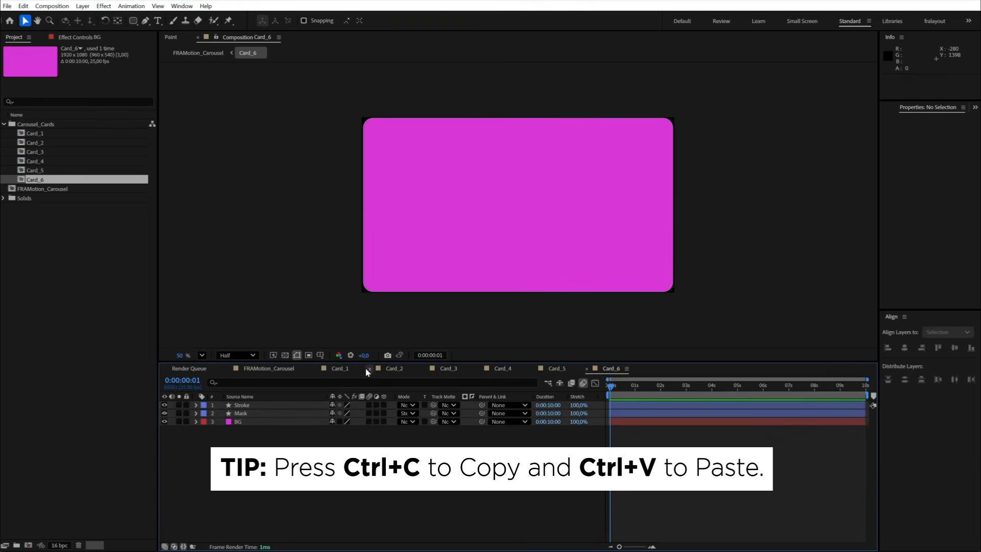
click(335, 370)
click(389, 371)
click(454, 371)
click(501, 369)
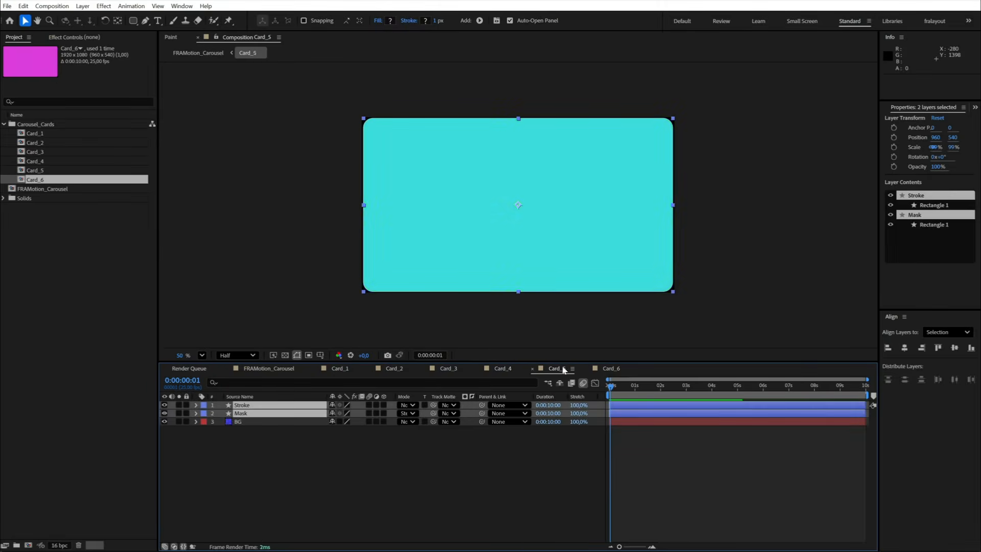
click(611, 369)
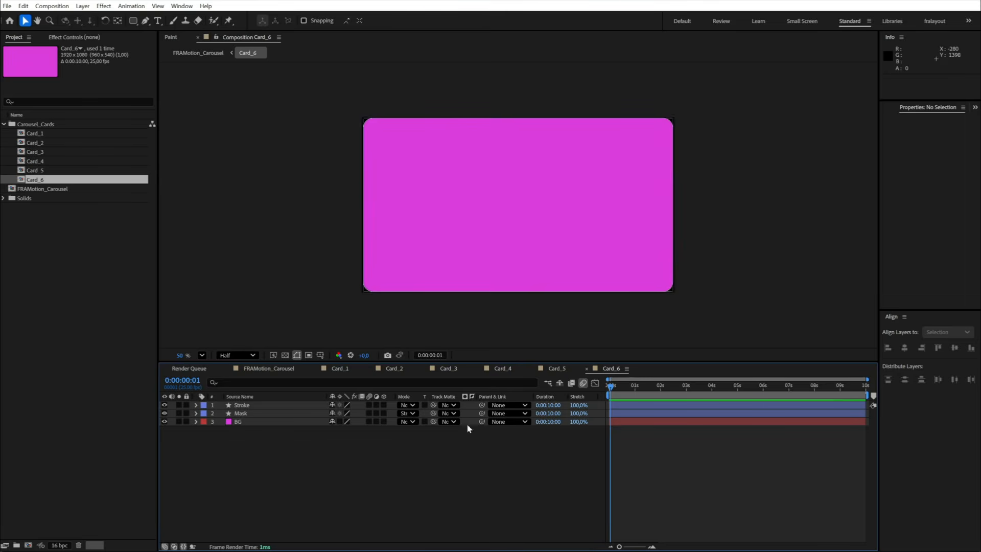
Import all eight JPG images from the image folder into the project
right_click(70, 245)
mouse_move(97, 300)
click(215, 298)
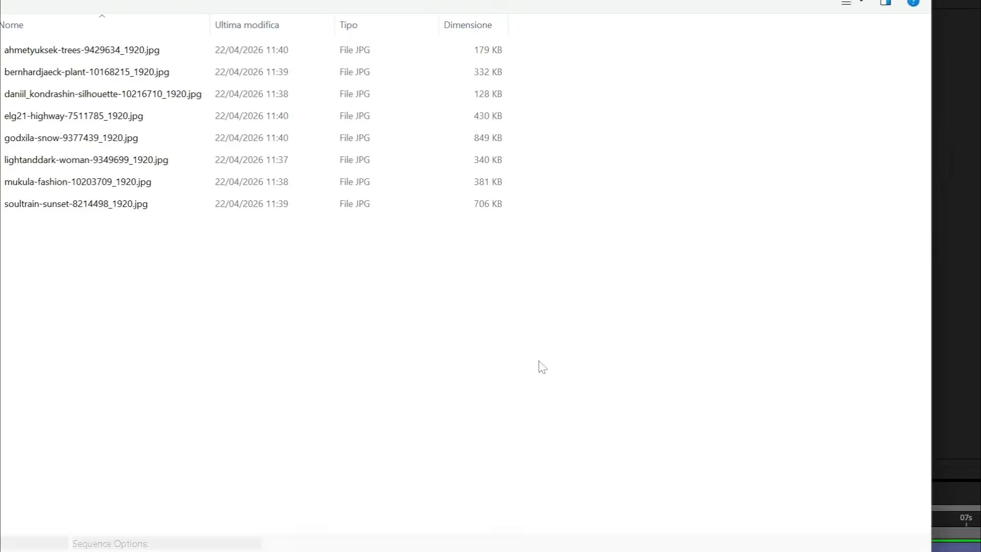
key(ctrl+a)
key(Return)
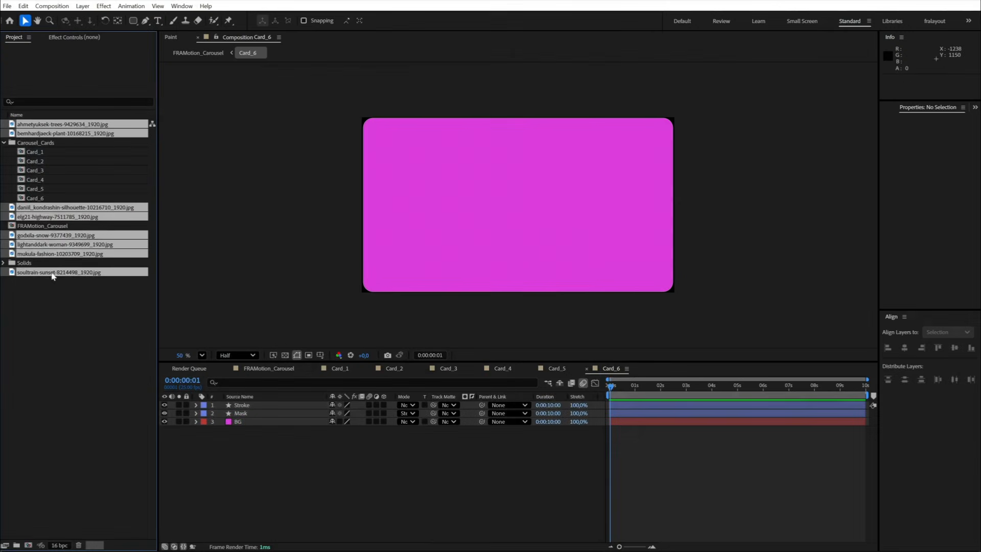
Group the imported images in a new project folder named SOURCES
drag(53, 276, 16, 545)
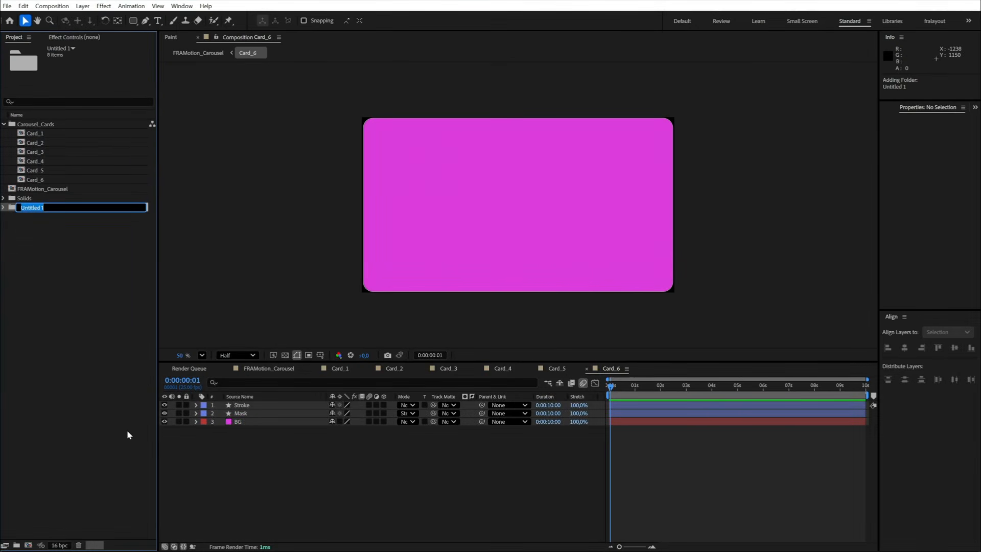
text(SOURCES)
key(Return)
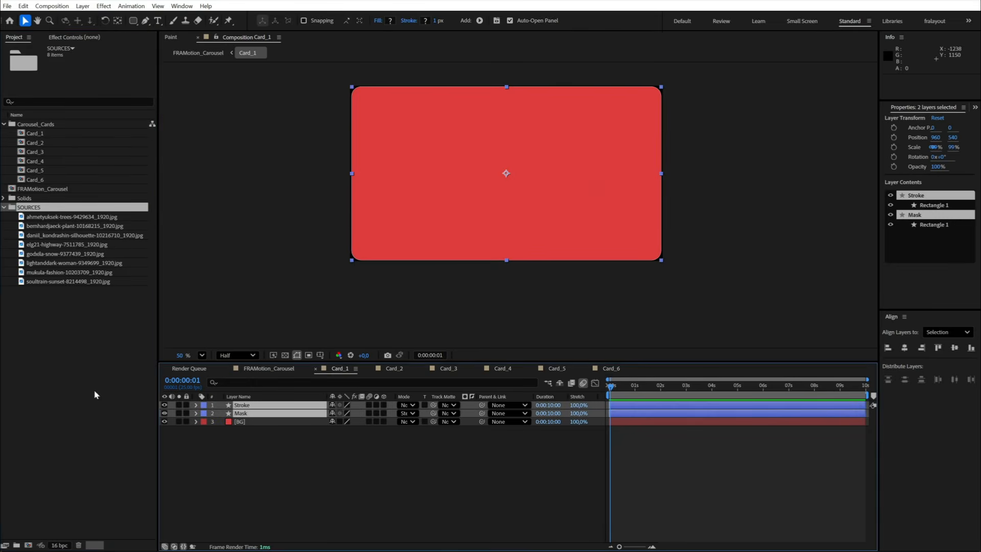
Place the silhouette image beneath the Mask layer in Card_1, and scale and position it to cover the card
click(95, 395)
click(72, 226)
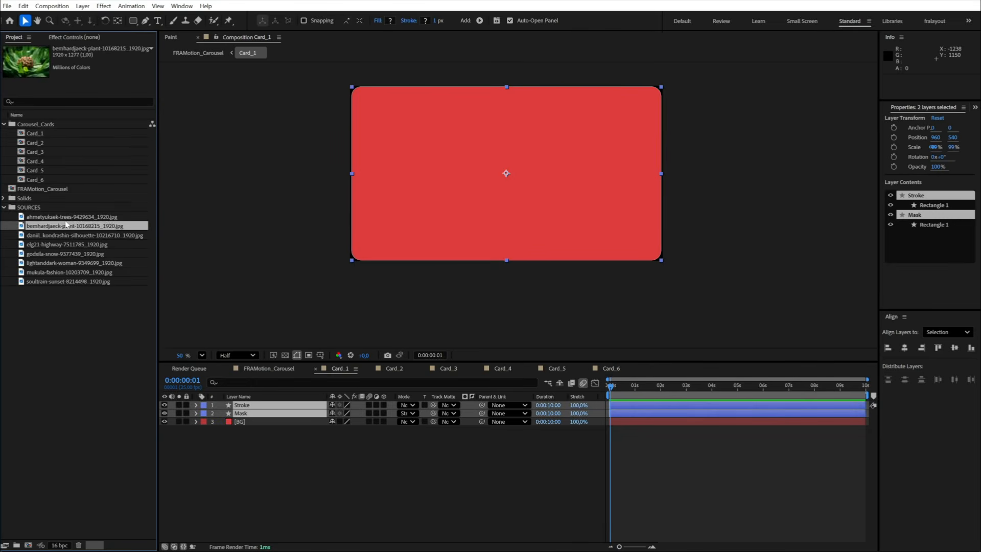
click(68, 217)
click(67, 244)
drag(66, 236, 259, 418)
drag(610, 330, 665, 357)
drag(603, 261, 601, 231)
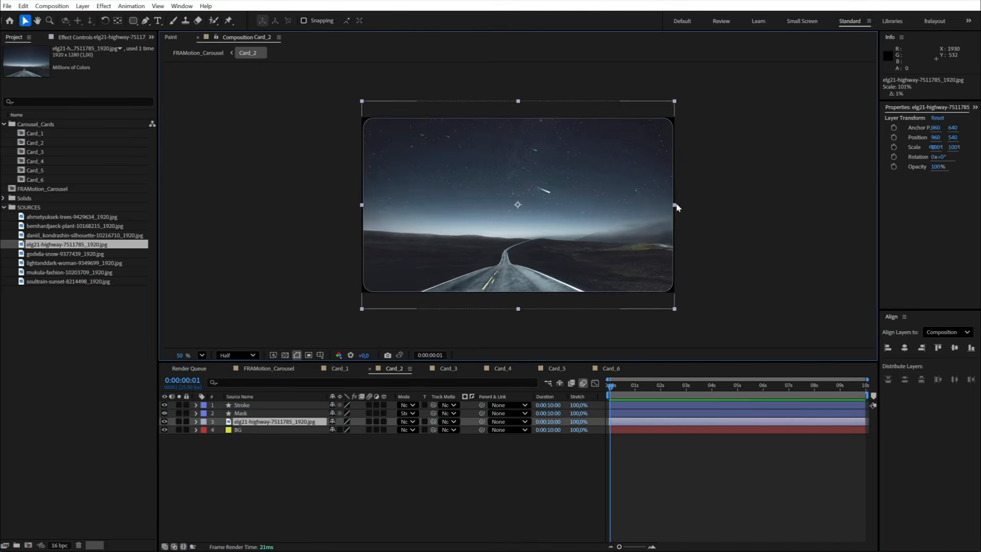
Place the highway, snow, woman, fashion and sunset images beneath the masks in Card_2 through Card_6, fitted to cover each card
drag(677, 204, 673, 223)
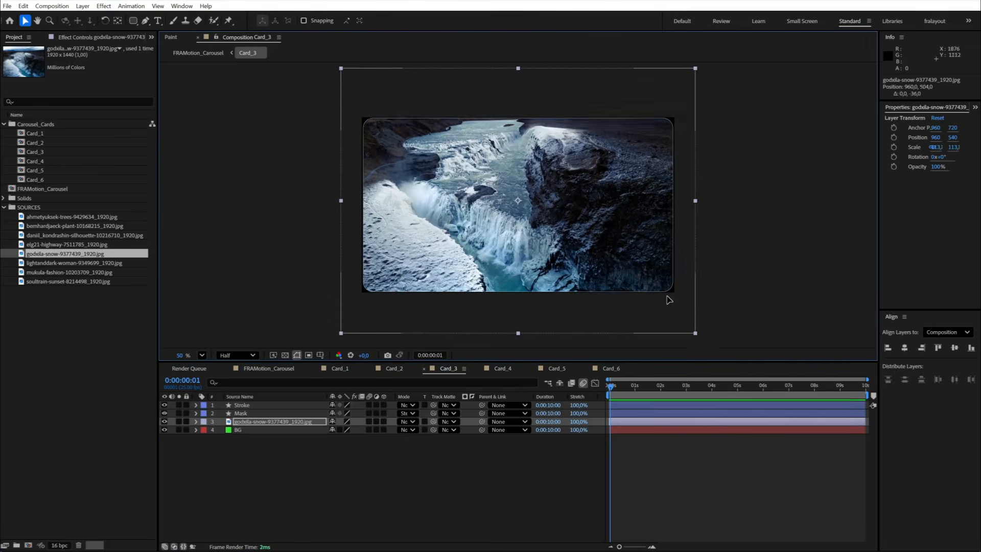
drag(669, 300, 671, 327)
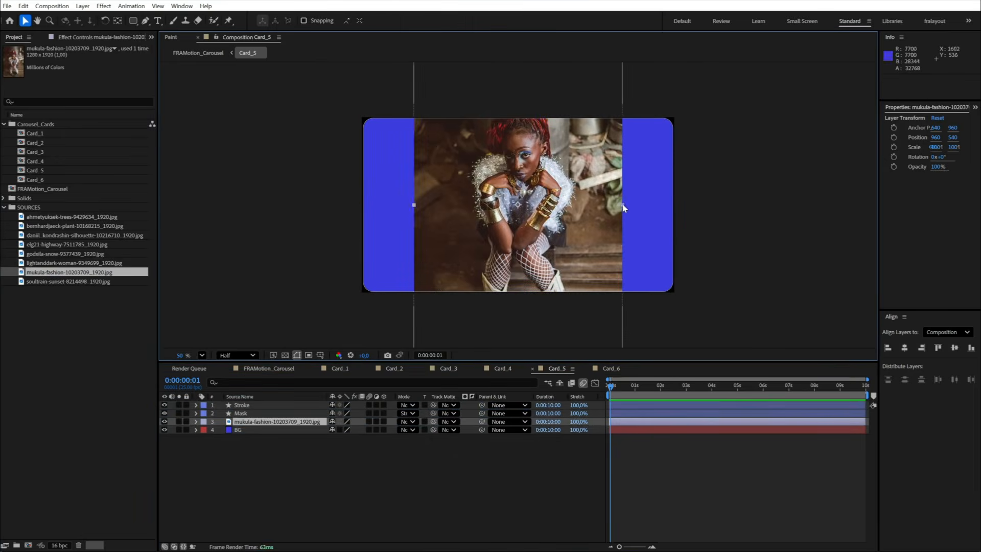
drag(623, 207, 676, 253)
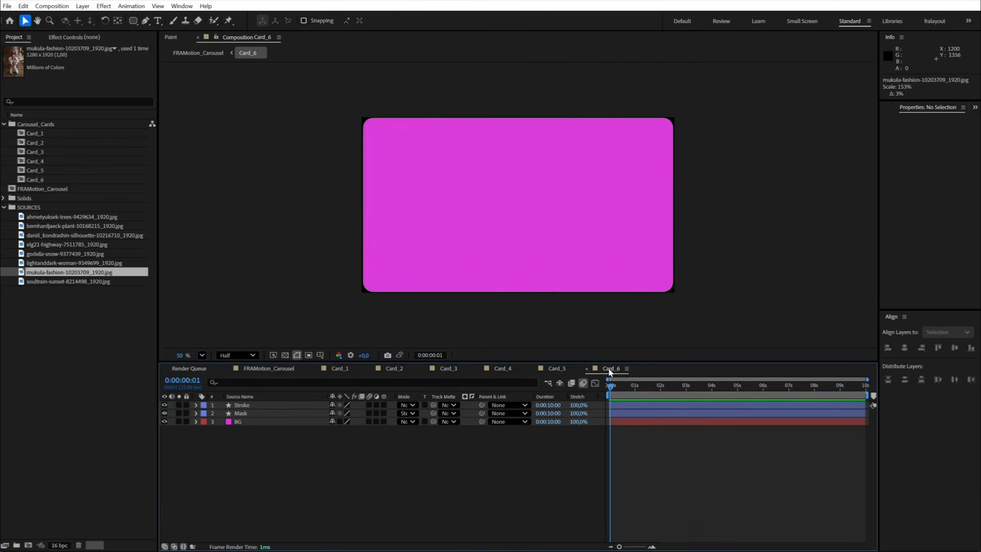
drag(51, 282, 266, 421)
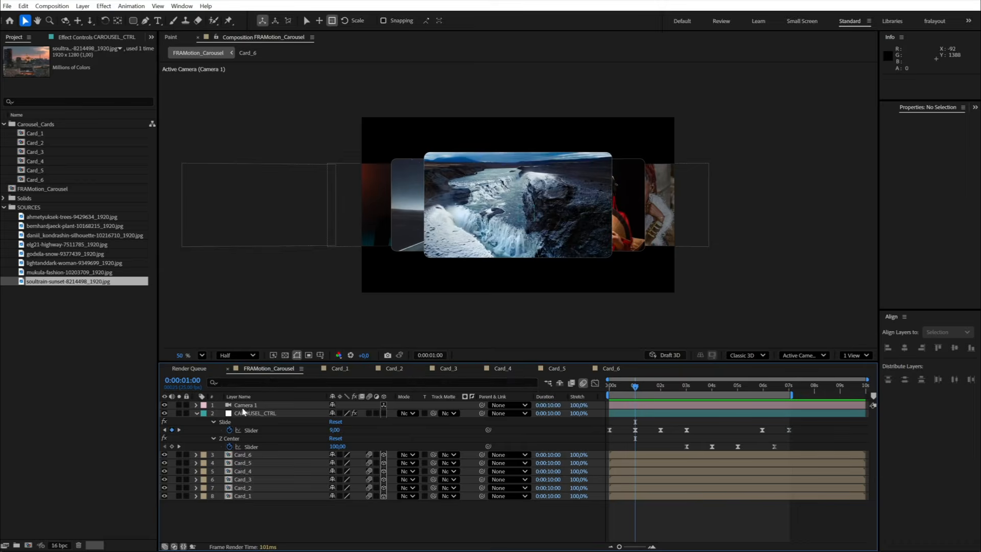
In FRAMotion_Carousel, set CAROUSEL_CTRL's Spacing X to 500 and its Spacing Boost to 300
click(243, 412)
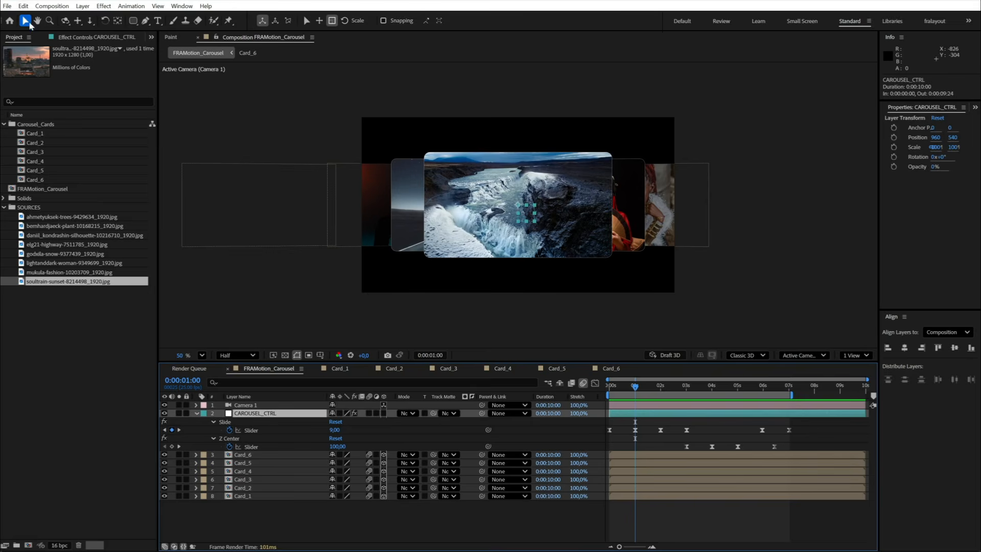
click(72, 39)
drag(92, 82, 133, 82)
drag(157, 83, 163, 83)
text(500)
key(Return)
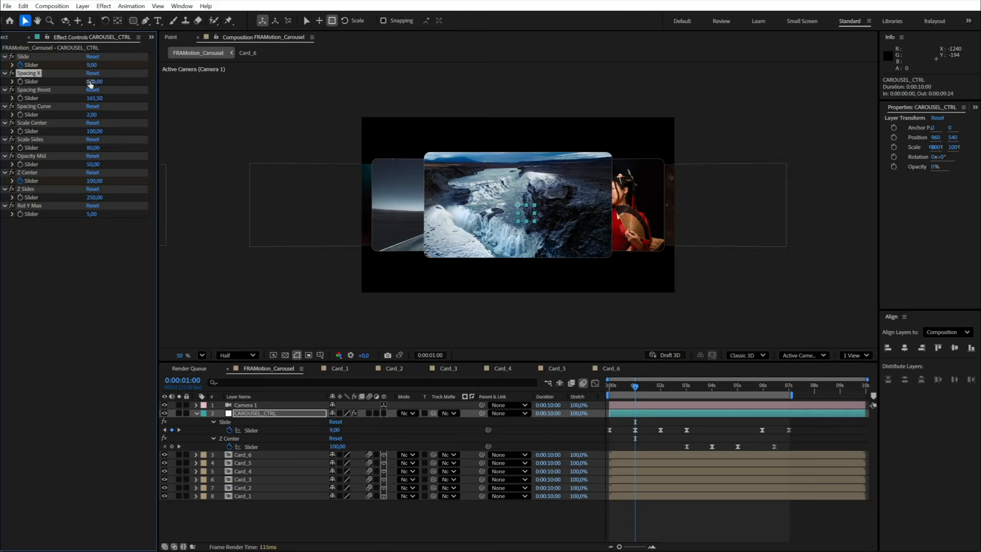
key(space)
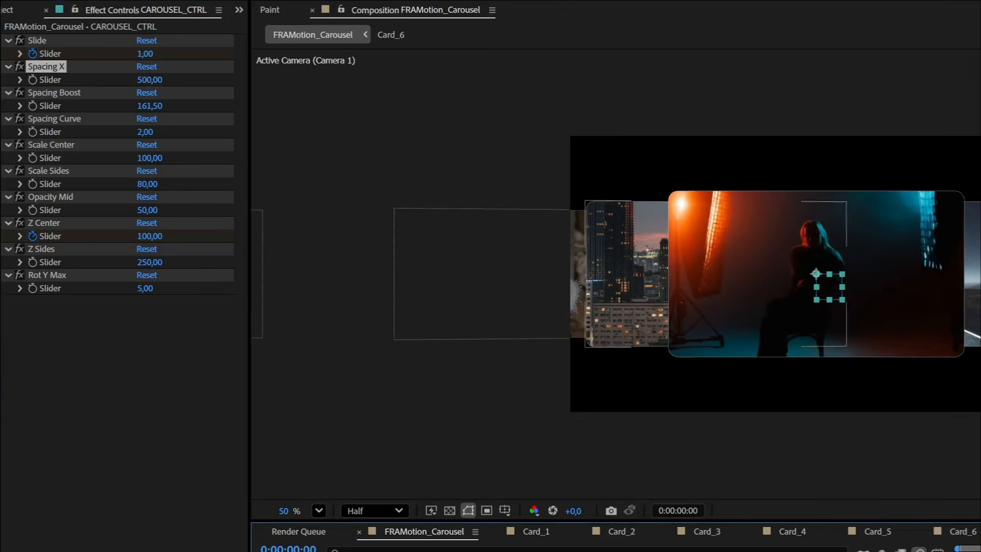
drag(146, 104, 176, 119)
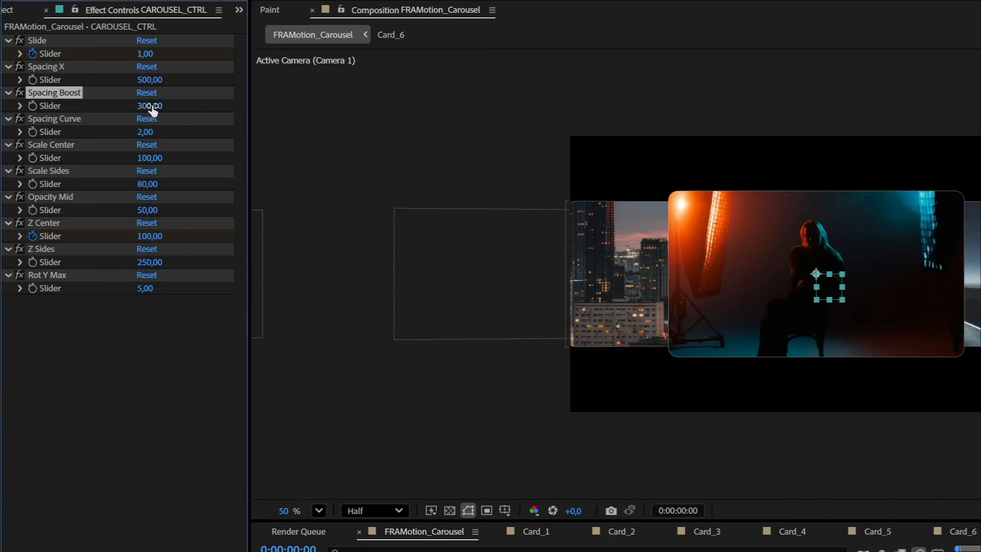
Pull Camera 1 back to a Z position of -6510.7 and preview the carousel, ending at 0:00:01:00
click(409, 551)
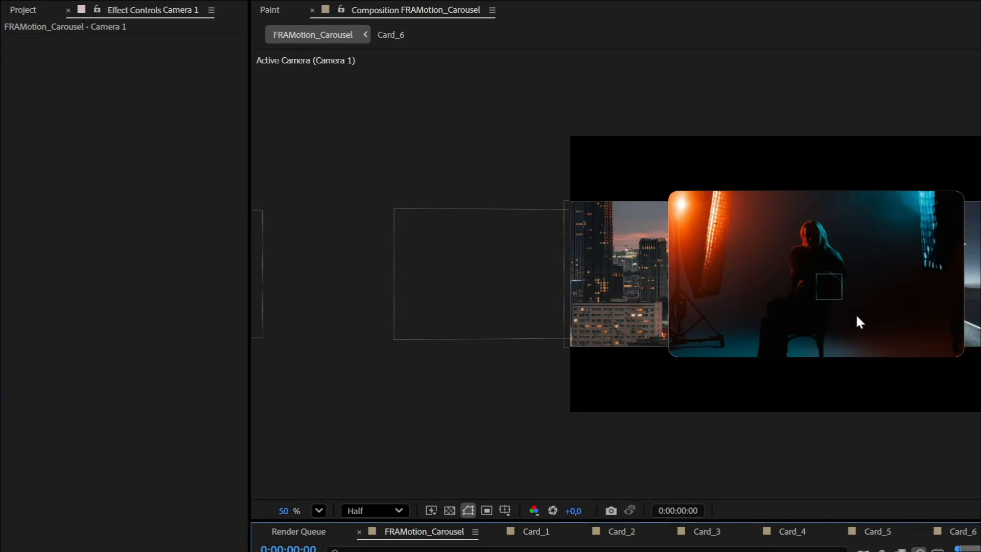
drag(370, 431, 264, 433)
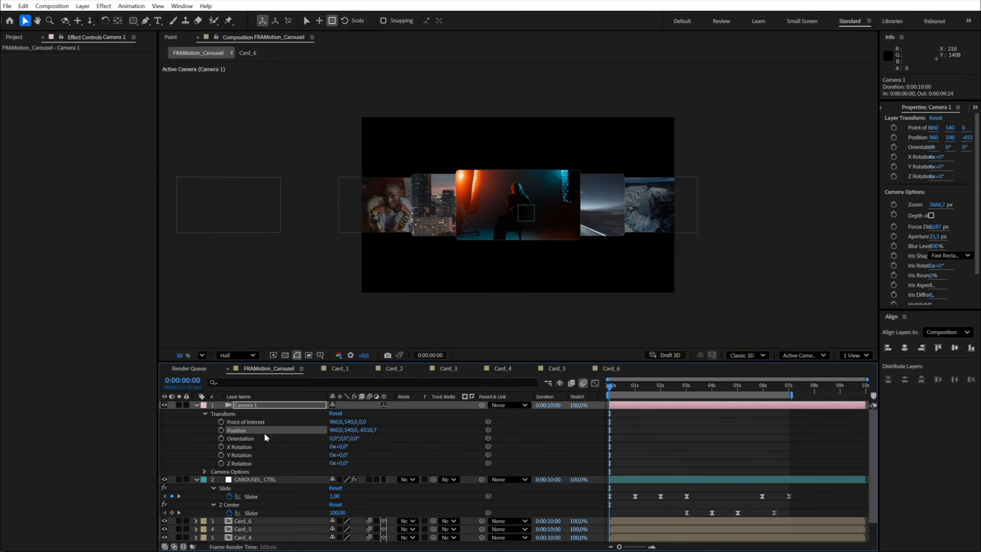
key(space)
drag(612, 391, 610, 391)
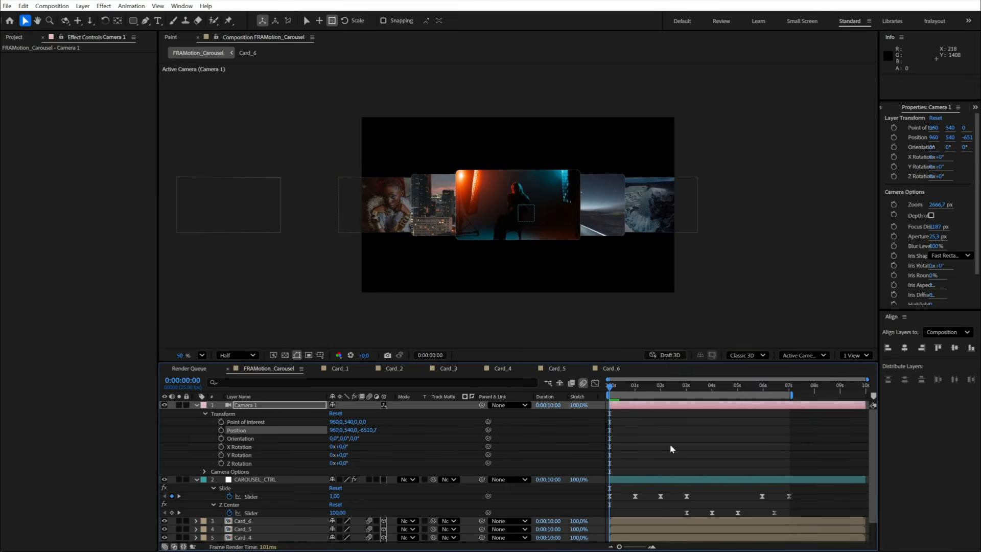
key(space)
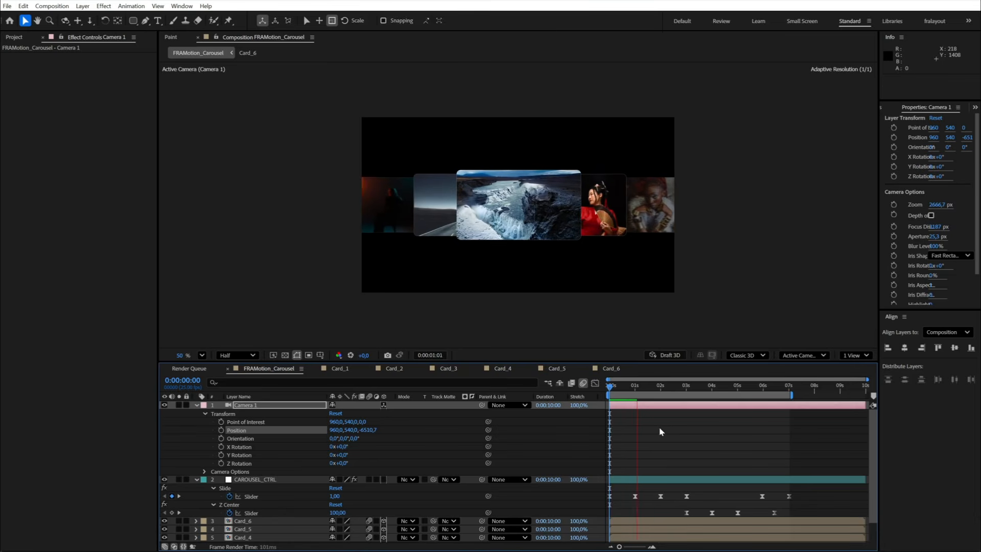
click(637, 390)
key(space)
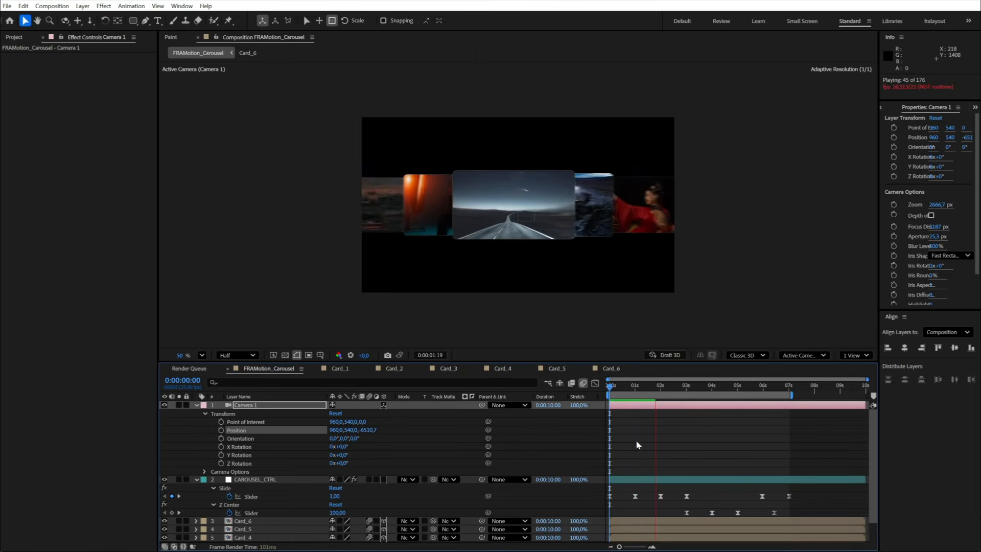
click(637, 387)
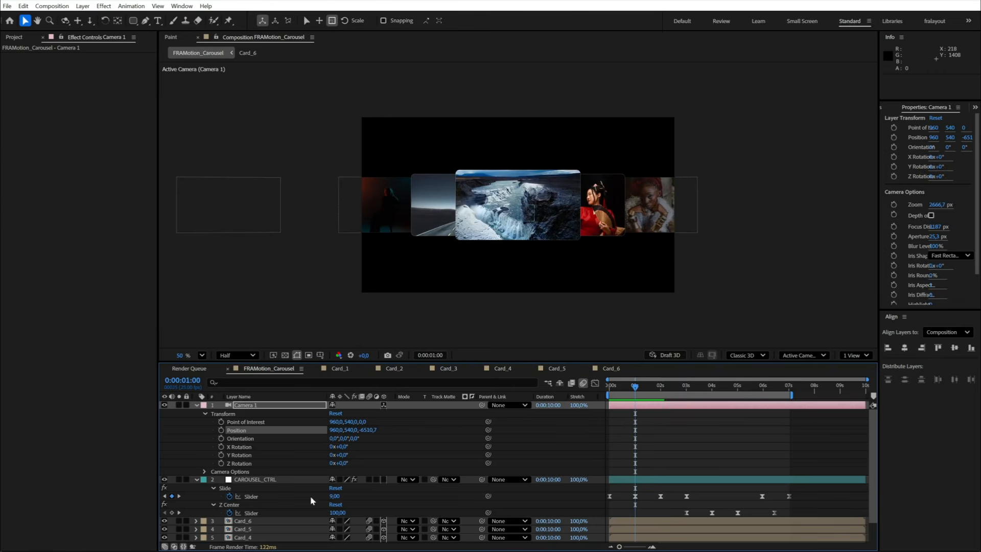
Set CAROUSEL_CTRL's Rot Y Max to 40 and preview the carousel
click(237, 480)
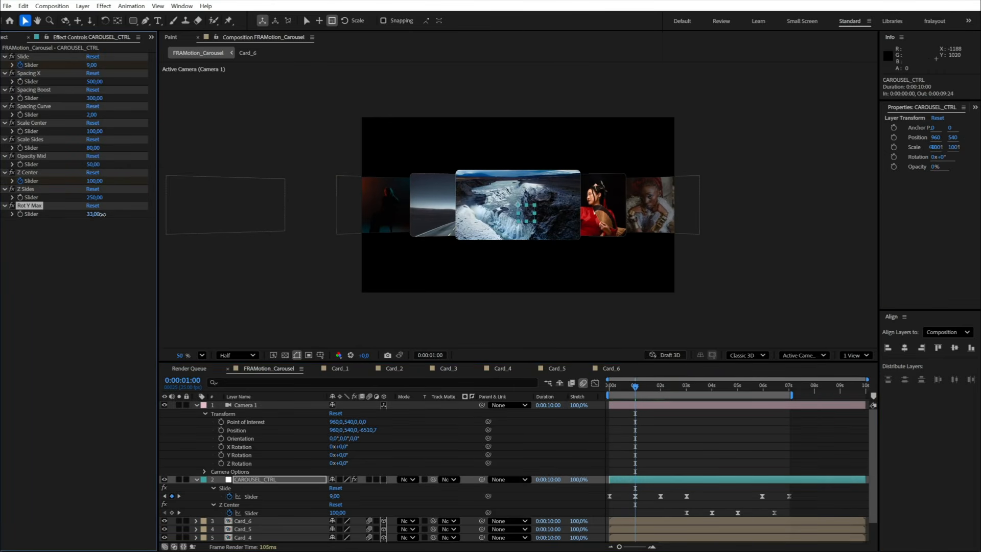
drag(103, 214, 107, 214)
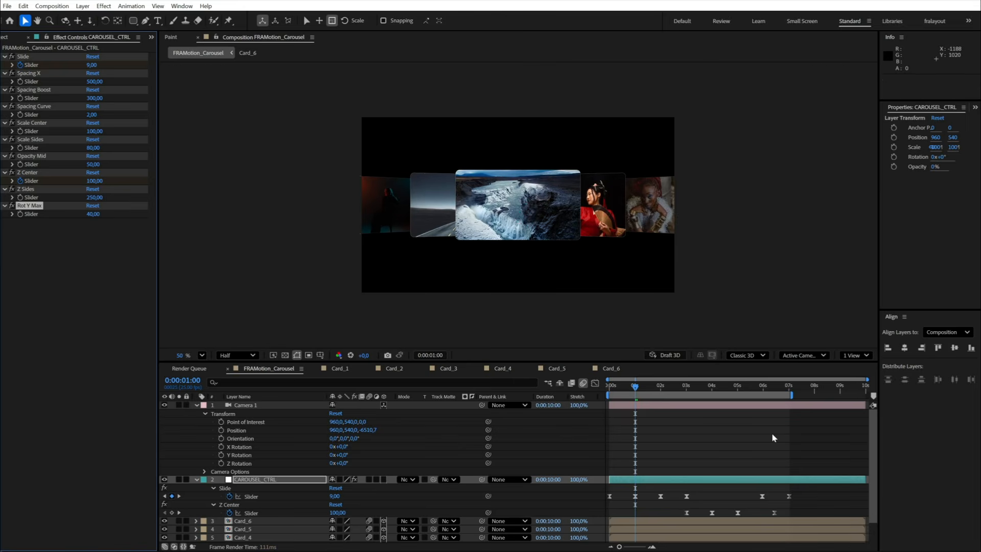
key(space)
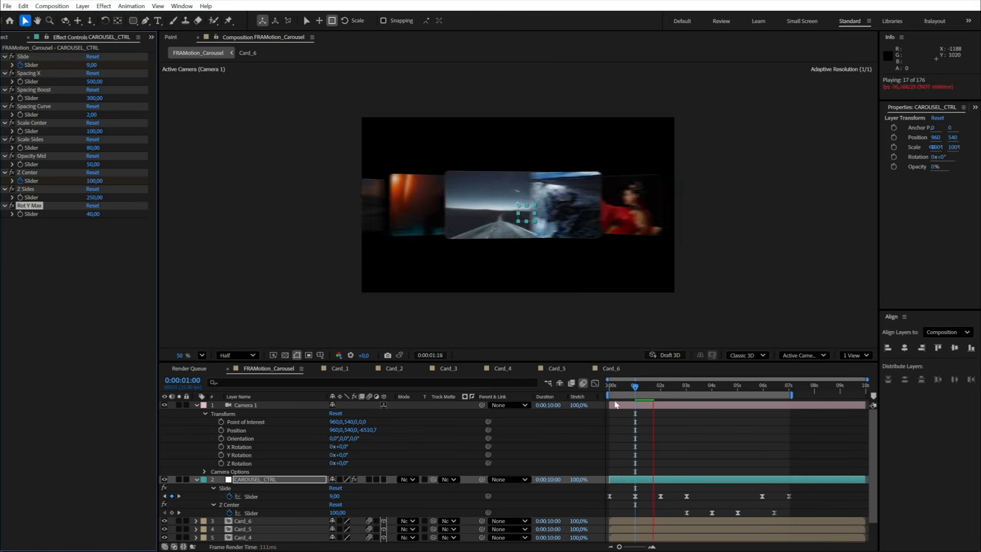
key(space)
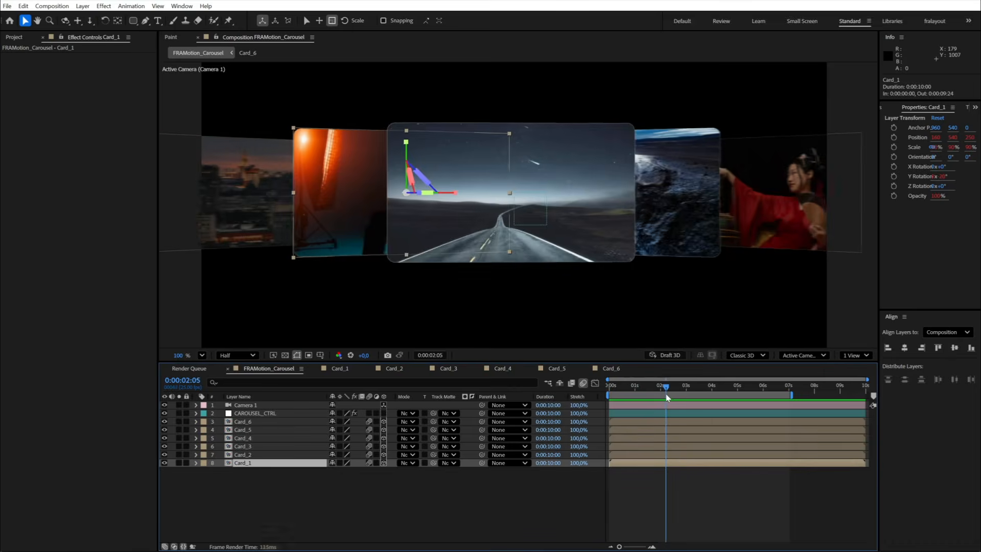
At 0:00:03:00, open Card_5 and draw a rounded rectangle about 704 by 438 px on the left half of the card
drag(668, 400, 686, 399)
double_click(240, 430)
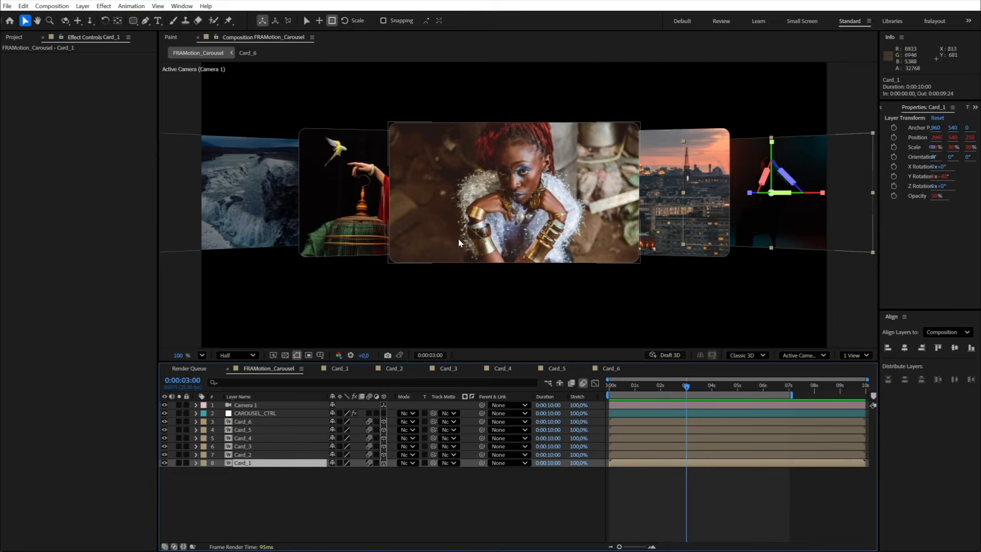
click(250, 487)
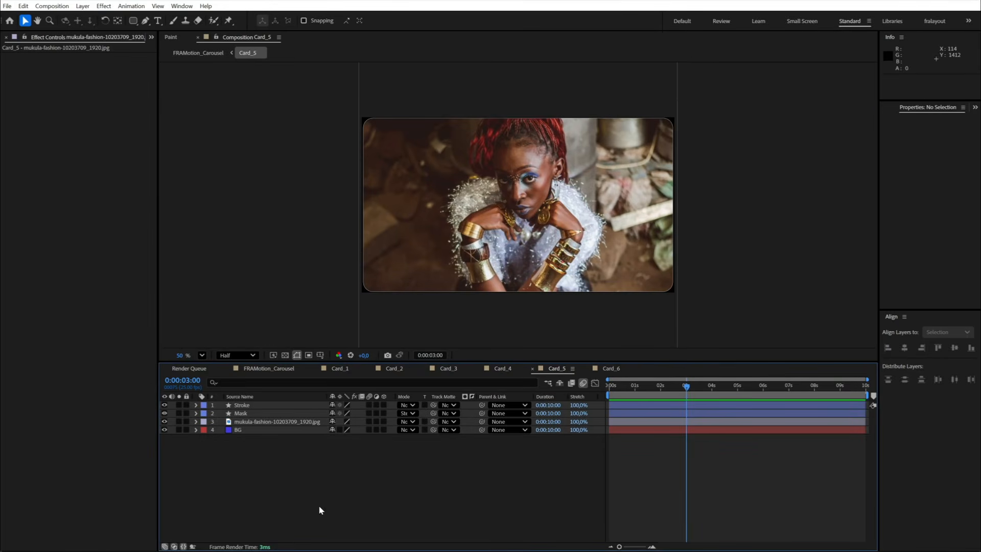
click(134, 22)
drag(380, 174, 496, 244)
click(251, 405)
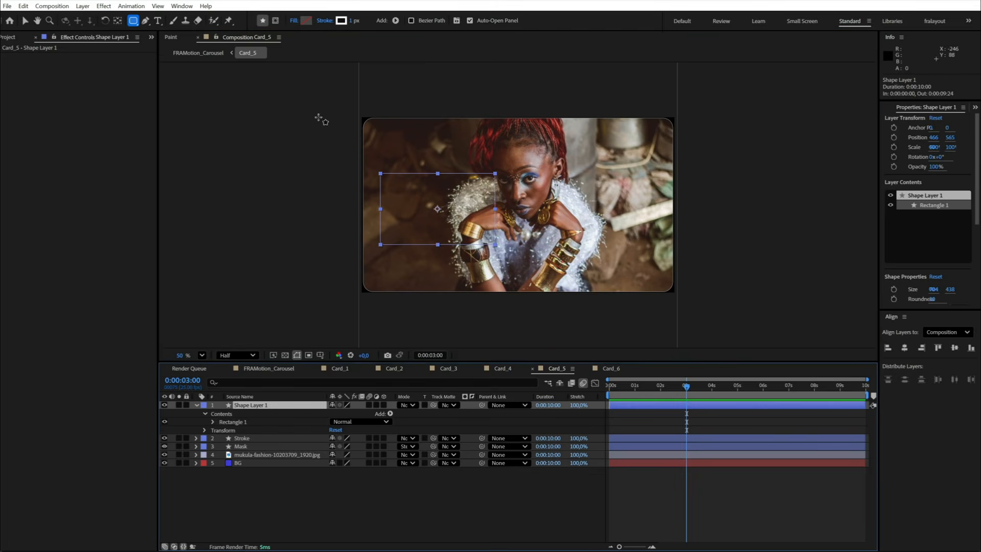
Fill the new rectangle with near-black 080808
click(307, 21)
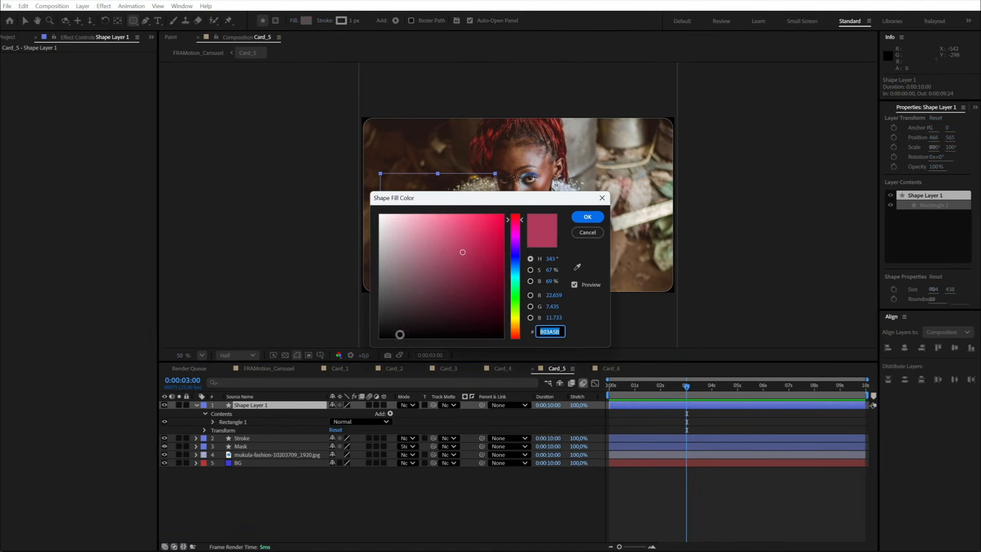
mouse_move(414, 264)
mouse_down()
mouse_move(376, 293)
mouse_move(361, 333)
mouse_up()
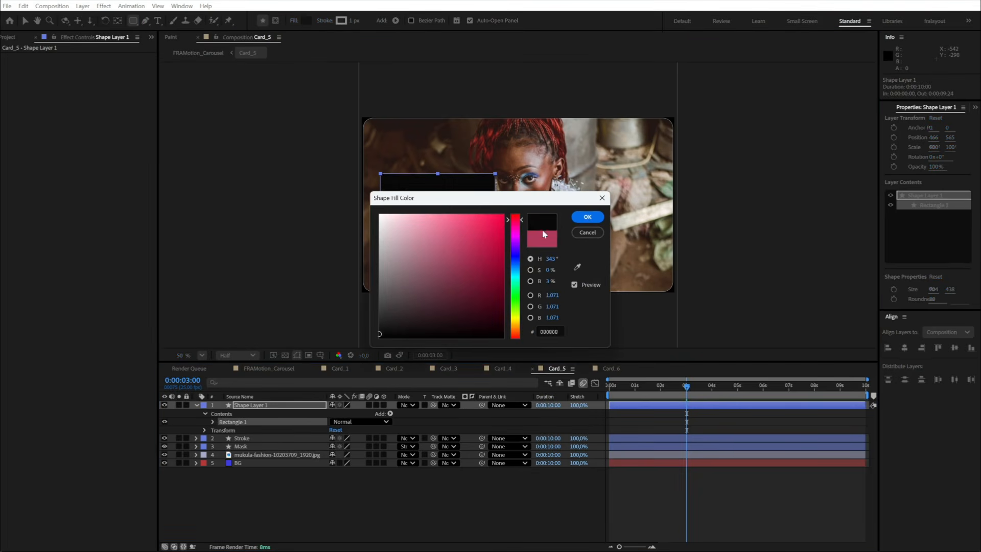
click(585, 218)
Examine the rectangle's edges up close and look through its shape contents, including Rectangle Path 1
click(305, 529)
scroll(422, 277, up, 1)
key(v)
click(440, 199)
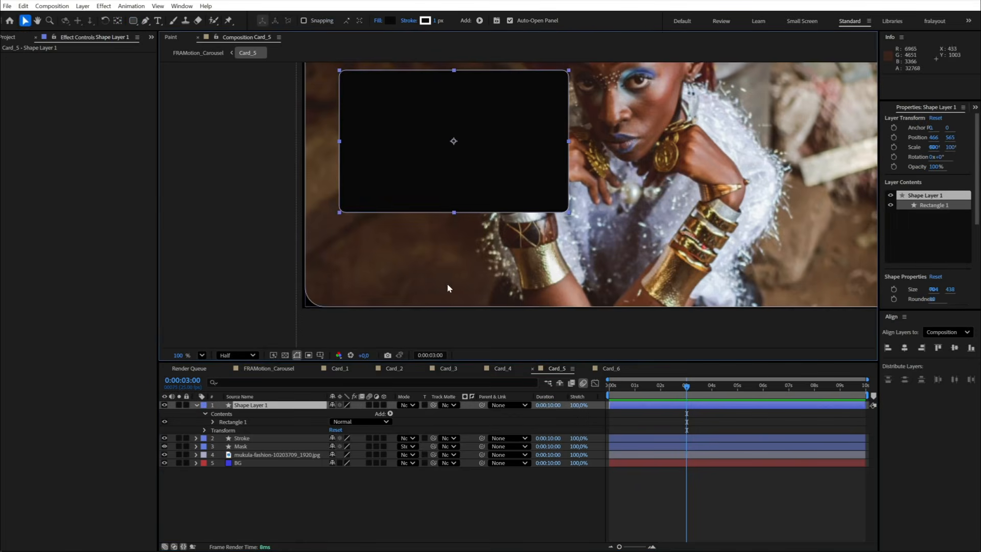
drag(445, 283, 414, 337)
click(213, 422)
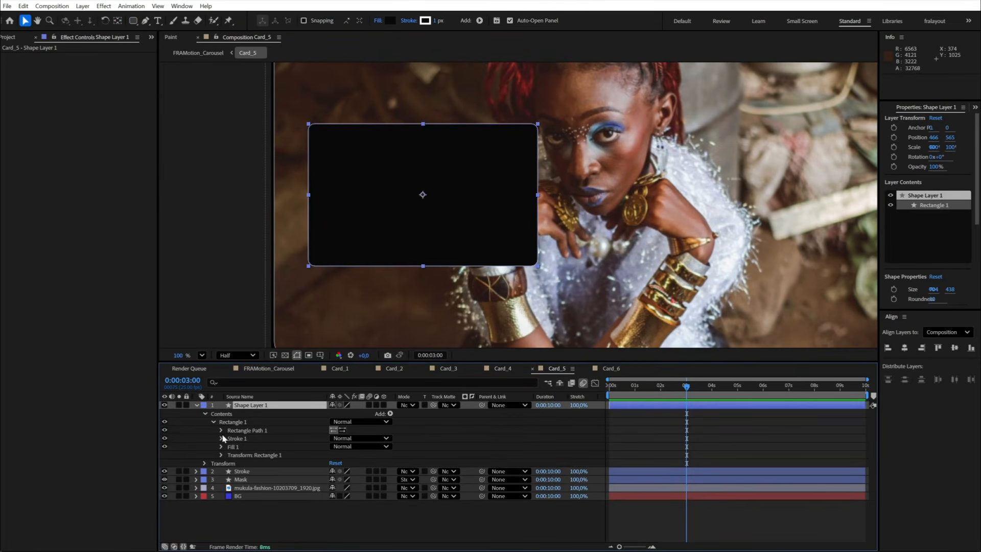
click(222, 431)
click(221, 430)
click(197, 405)
click(260, 406)
click(294, 475)
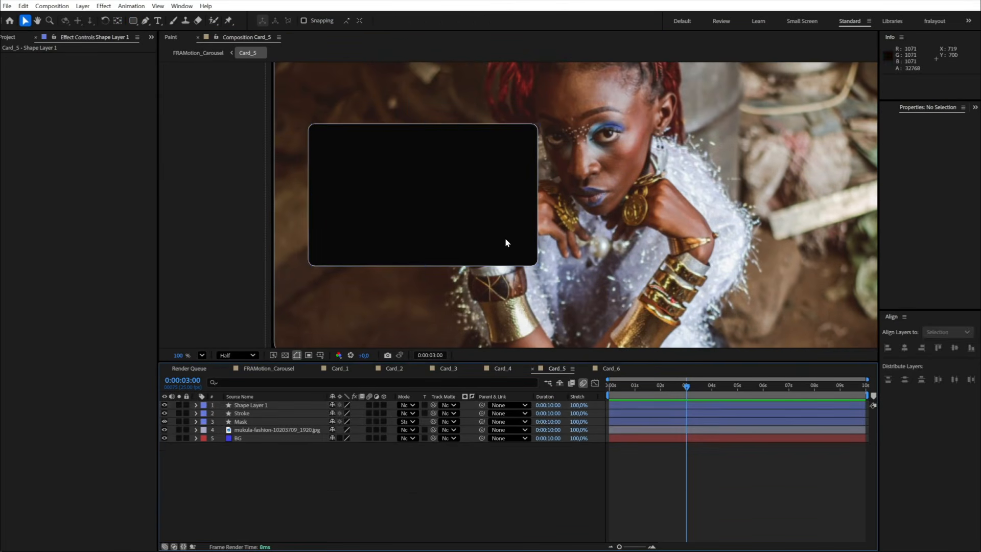
Remove the stroke from the rectangle in Shape Layer 1 by setting its stroke type to None
scroll(504, 239, down, 1)
drag(504, 248, 481, 259)
click(438, 240)
click(408, 22)
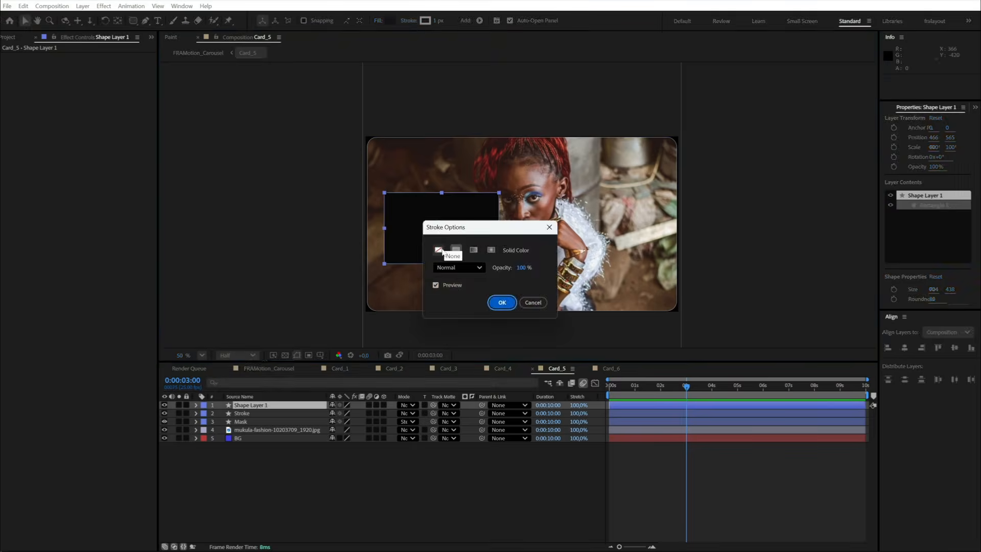
click(438, 249)
click(502, 302)
click(338, 474)
Add the text "Title typo" over the black rectangle in PolySans Trial, Slim style
scroll(424, 237, up, 1)
click(427, 248)
click(158, 20)
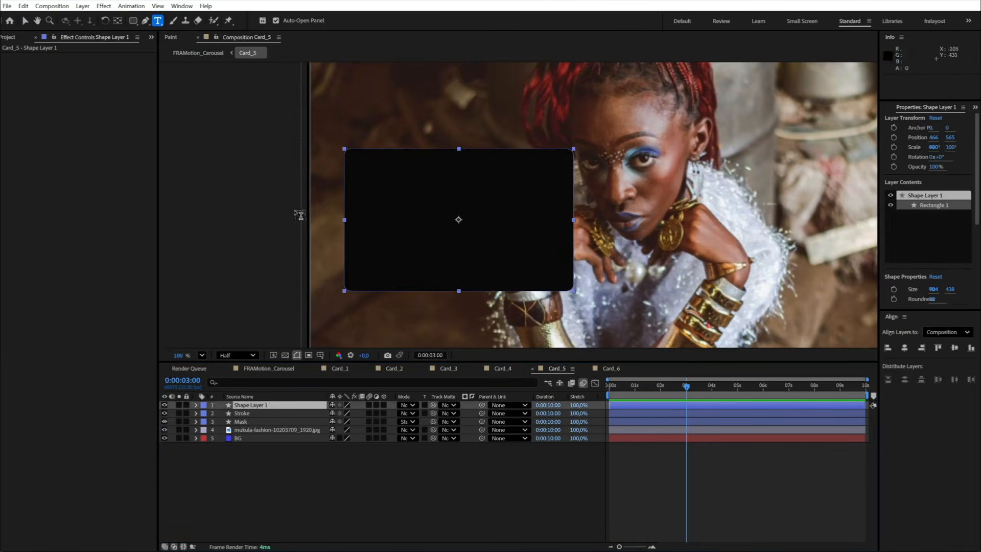
click(417, 240)
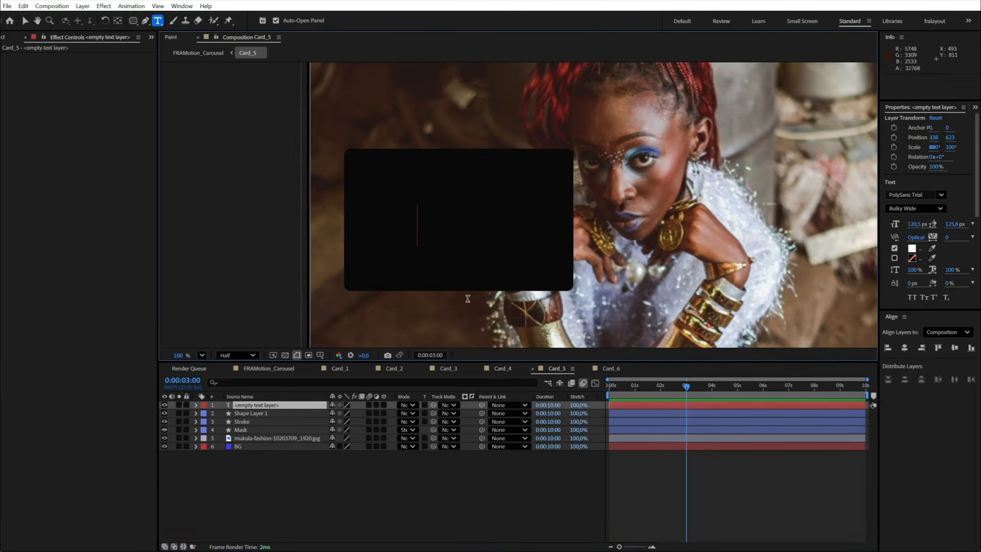
text(title)
key(ctrl+a)
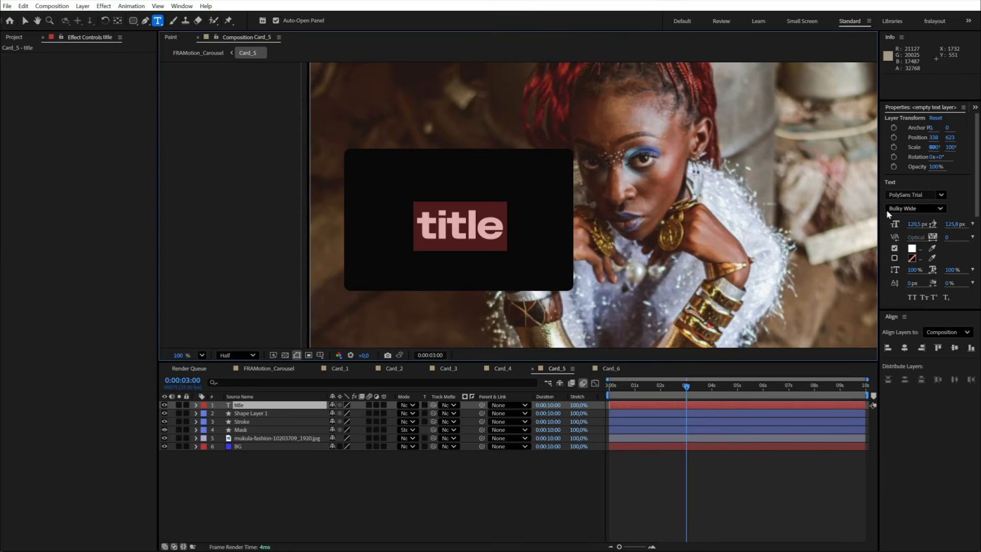
click(911, 210)
click(905, 225)
click(434, 231)
key(BackSpace)
text(T)
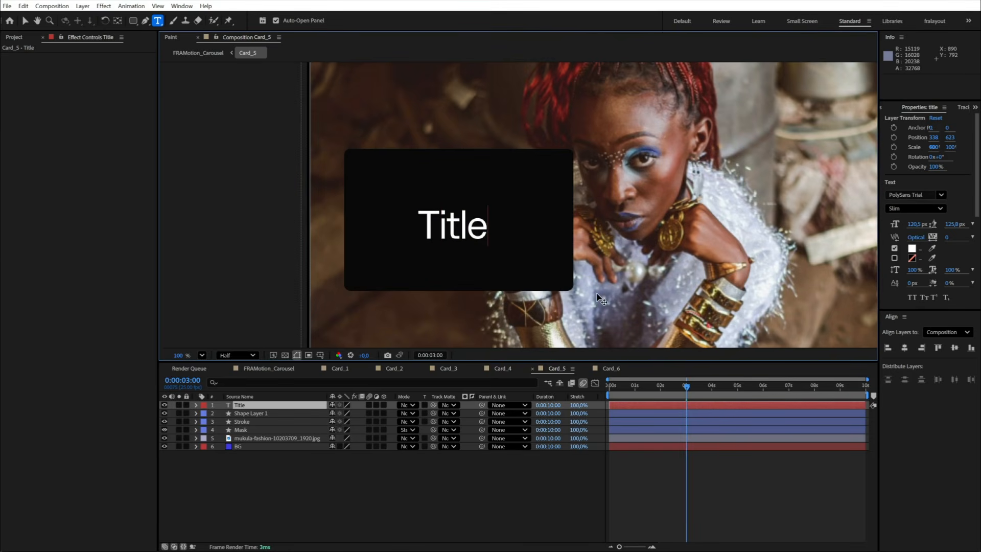
click(25, 20)
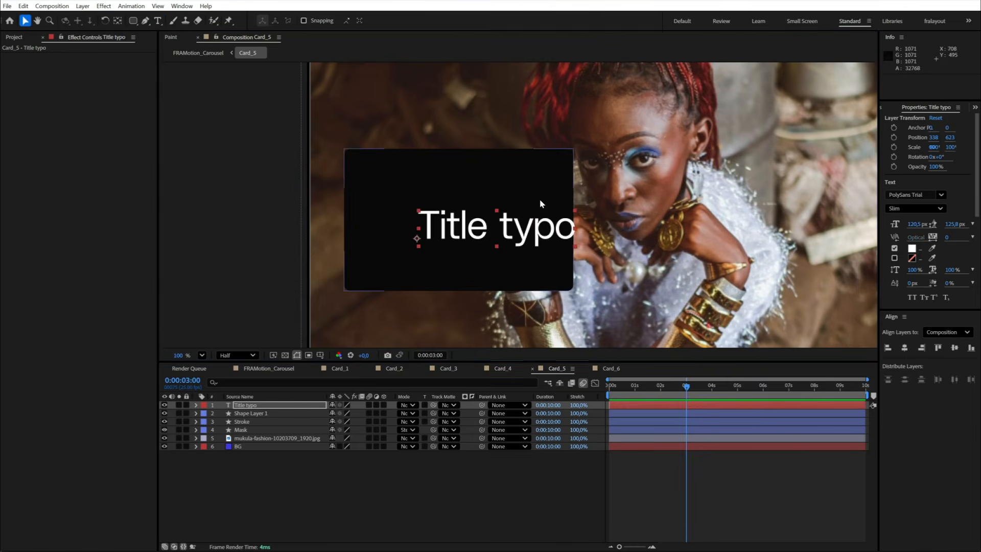
Scale down the title, place it inside the rectangle at position 180, 604, and apply the Drop Shadow effect to it
drag(540, 225, 506, 245)
drag(482, 237, 469, 233)
key(ctrl+5)
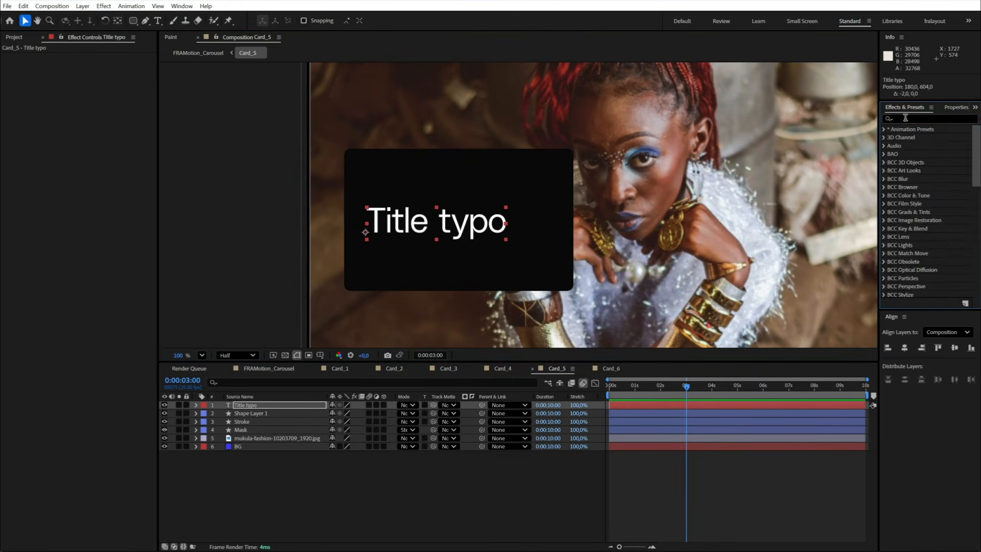
text(drop s)
double_click(927, 187)
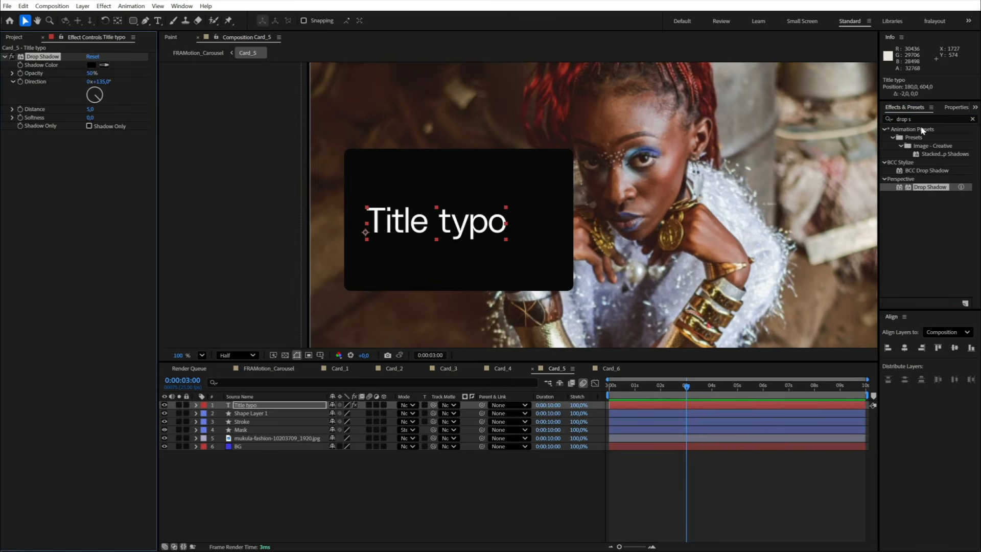
Apply Fast Box Blur to Shape Layer 1 with a Blur Radius of 19
click(525, 271)
click(918, 119)
text(fast)
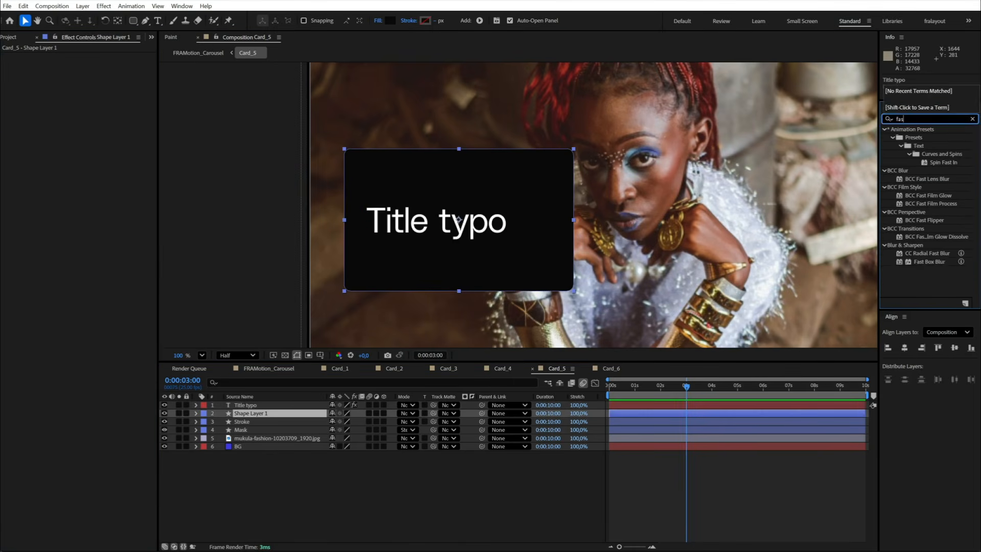
double_click(930, 262)
drag(88, 65, 99, 65)
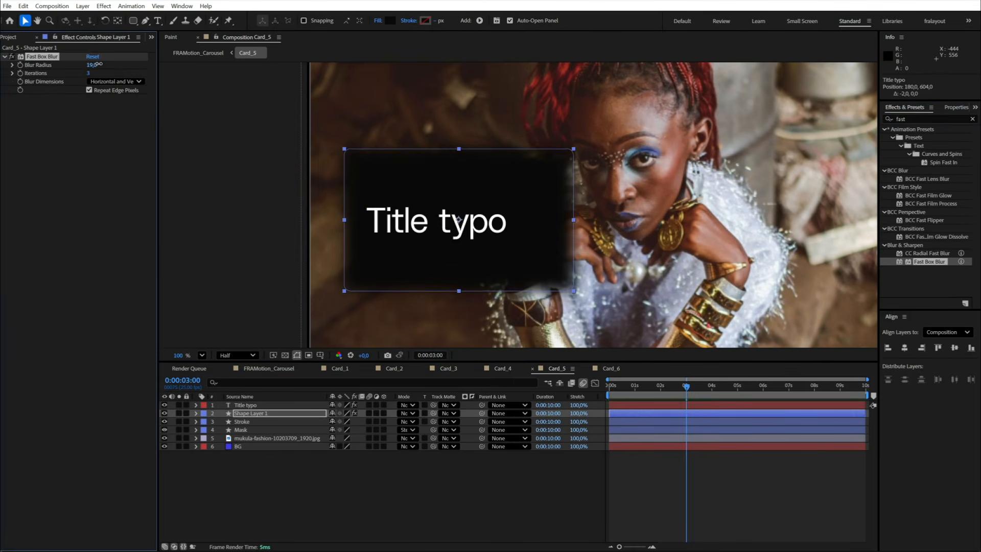
Turn Shape Layer 1 into an adjustment layer and set its Blur Radius to 11
click(376, 413)
click(409, 480)
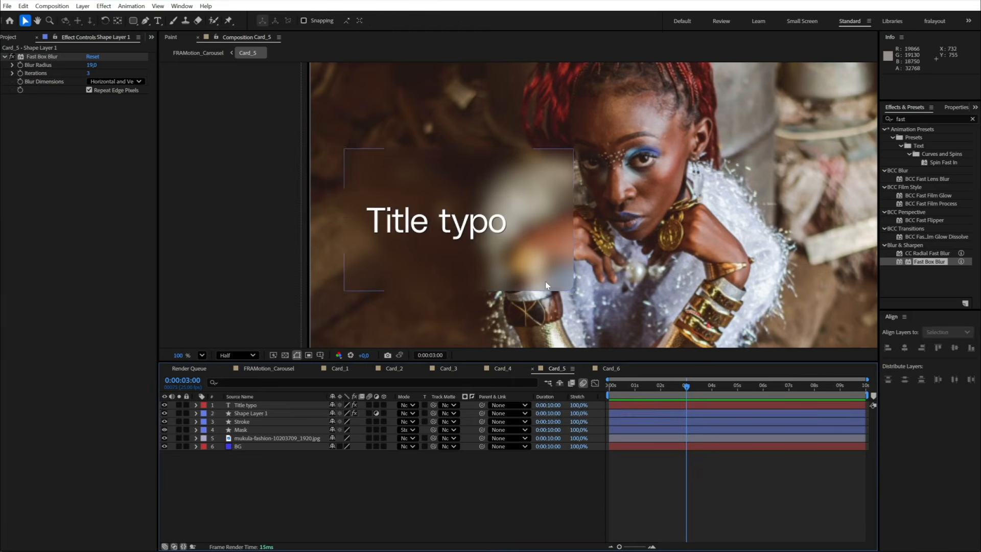
click(545, 281)
drag(94, 65, 90, 66)
click(445, 487)
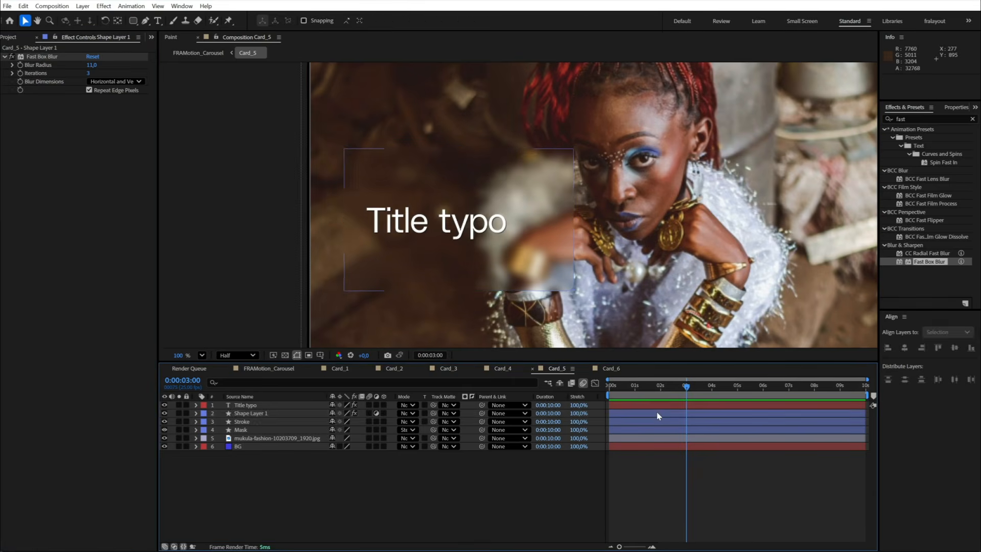
Apply Curves to Shape Layer 1 and pull the middle of the RGB curve down to darken the blurred panel
click(657, 413)
click(920, 118)
text(curve)
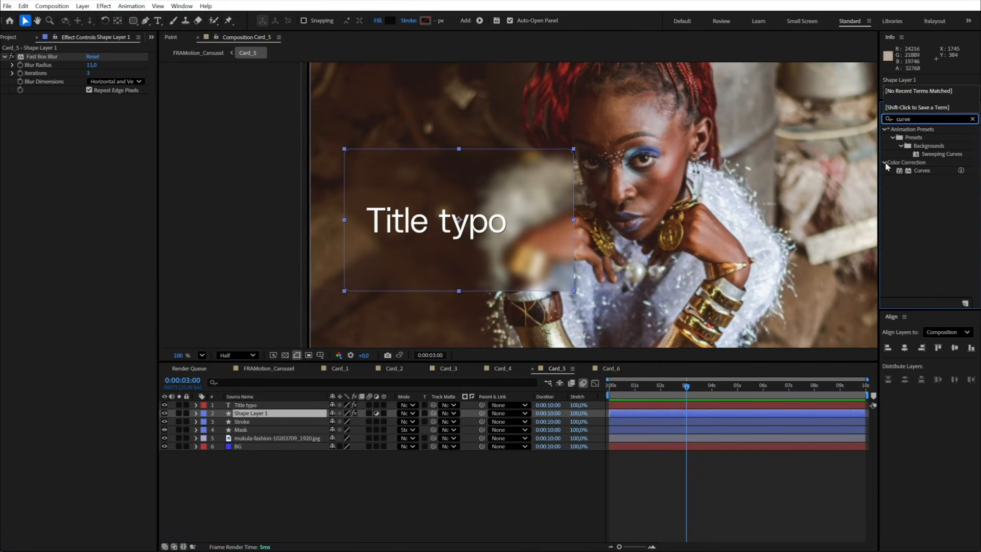
drag(921, 170, 579, 222)
drag(86, 192, 96, 203)
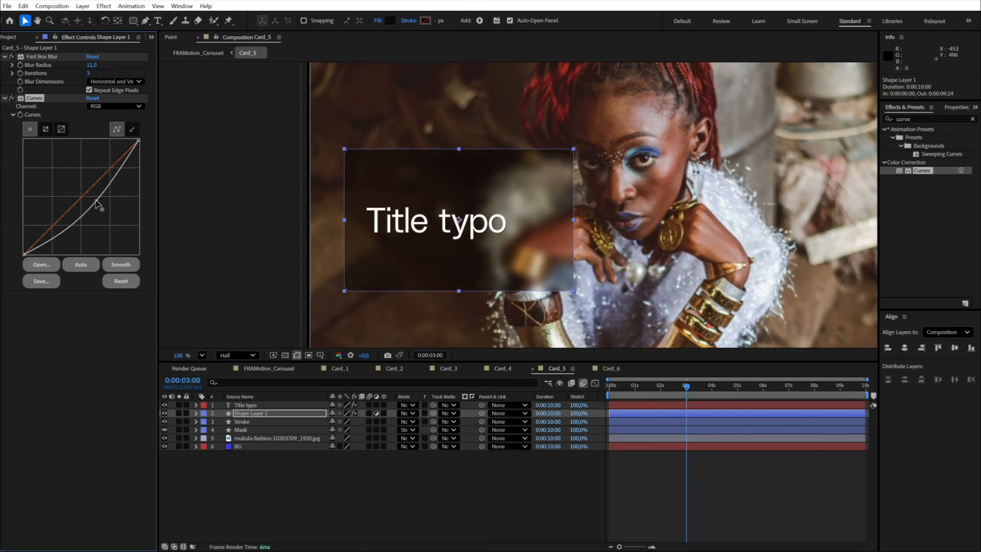
click(320, 470)
Set the Softness of the Title typo layer's Drop Shadow to 50
click(249, 406)
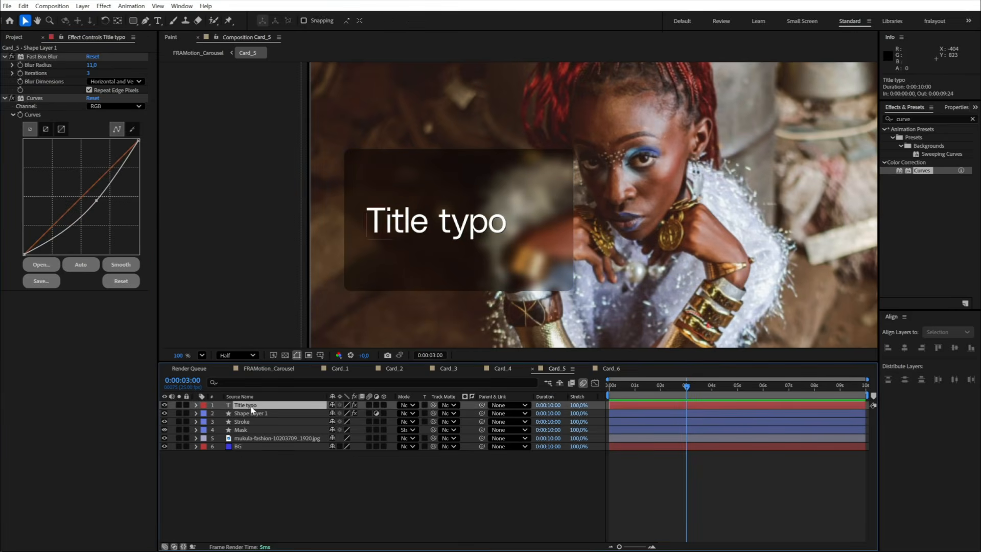
scroll(499, 236, up, 2)
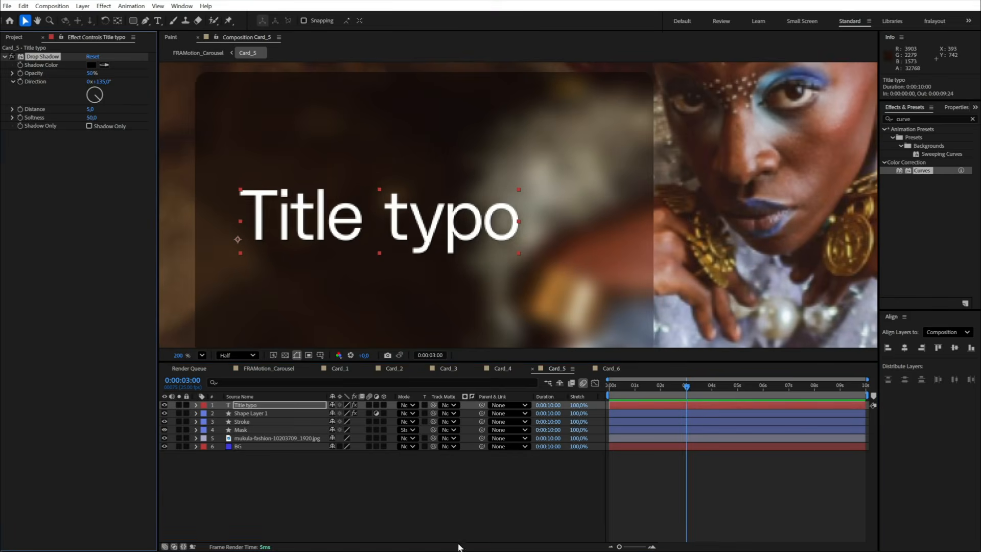
scroll(503, 256, down, 3)
click(365, 450)
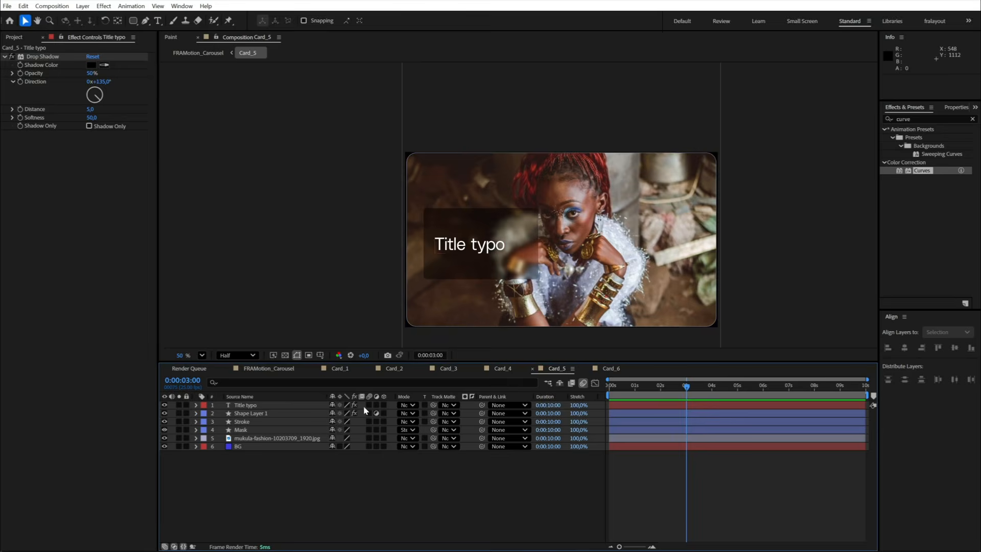
Preview FRAMotion_Carousel with the titled card, then place the playhead at 0:00:04:00, where Card_5 is enlarged
click(268, 368)
key(space)
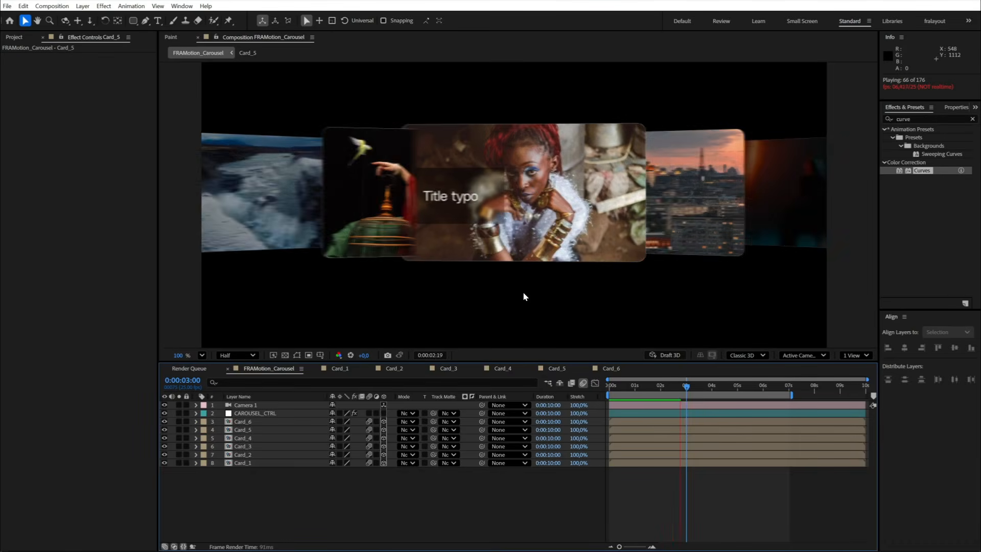
click(707, 390)
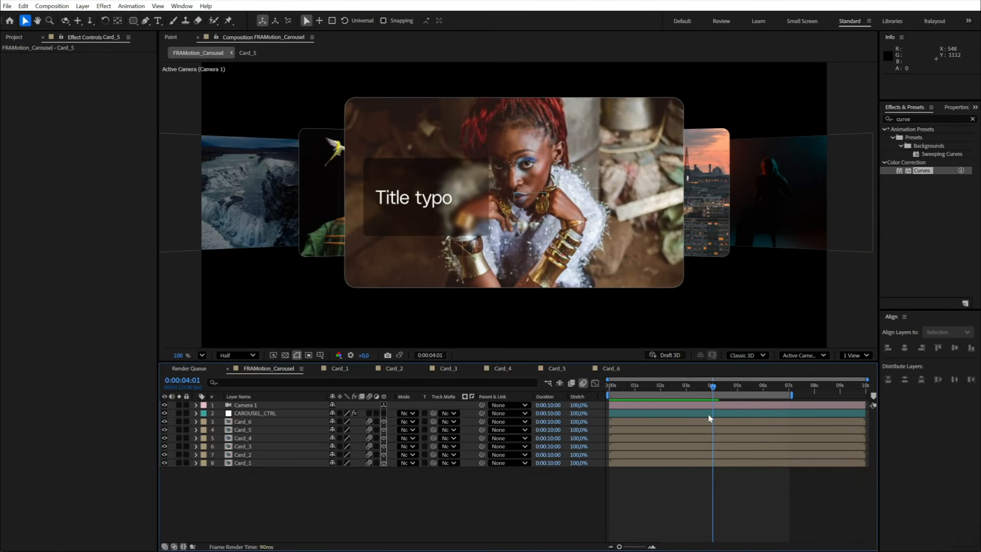
drag(707, 391, 712, 391)
In Card_5, comment the composition marker at 0:00:04:00 as "Animation Start"
double_click(240, 430)
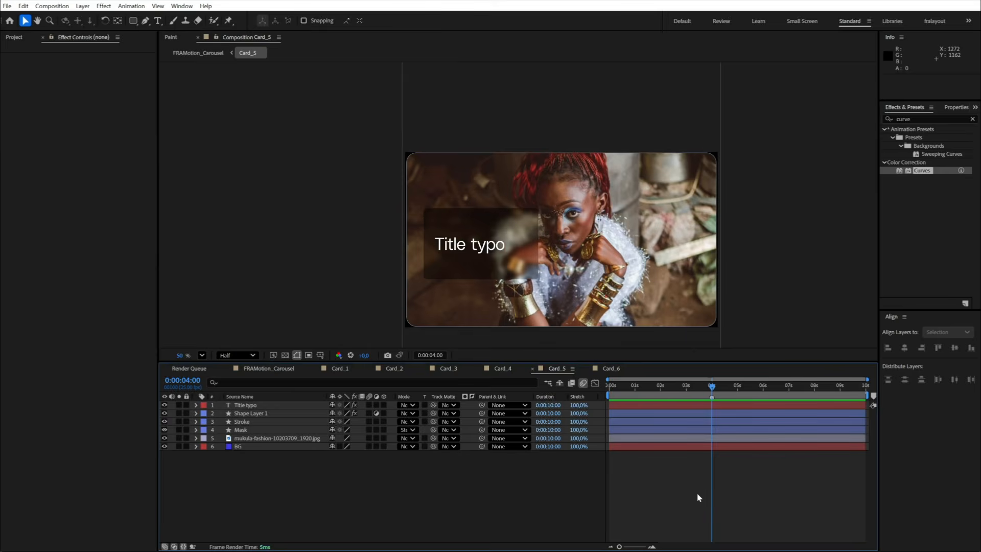
double_click(711, 396)
text(Animation Start)
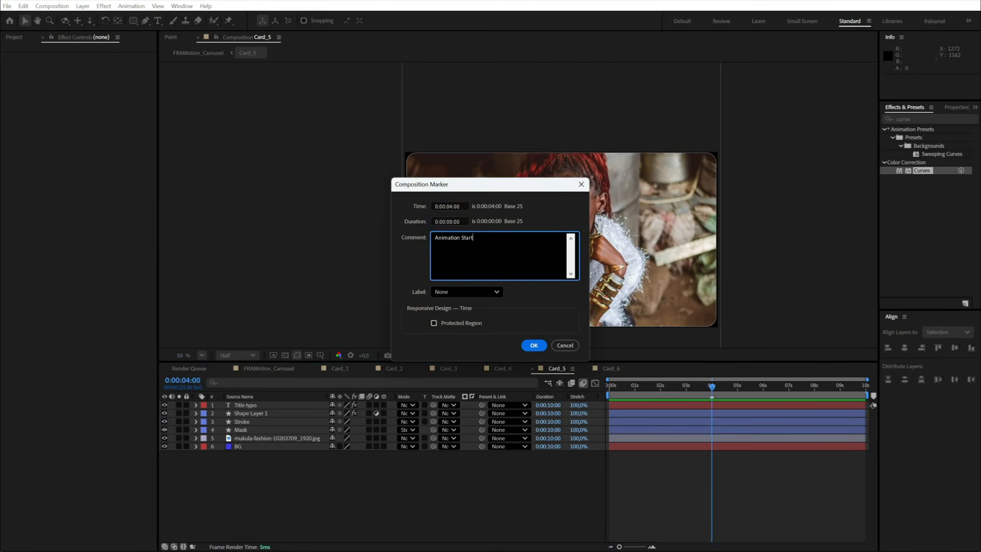
key(Return)
Shift the Title typo and Shape Layer 1 layers together to start at 0:00:04:00, at the Animation Start marker
click(251, 413)
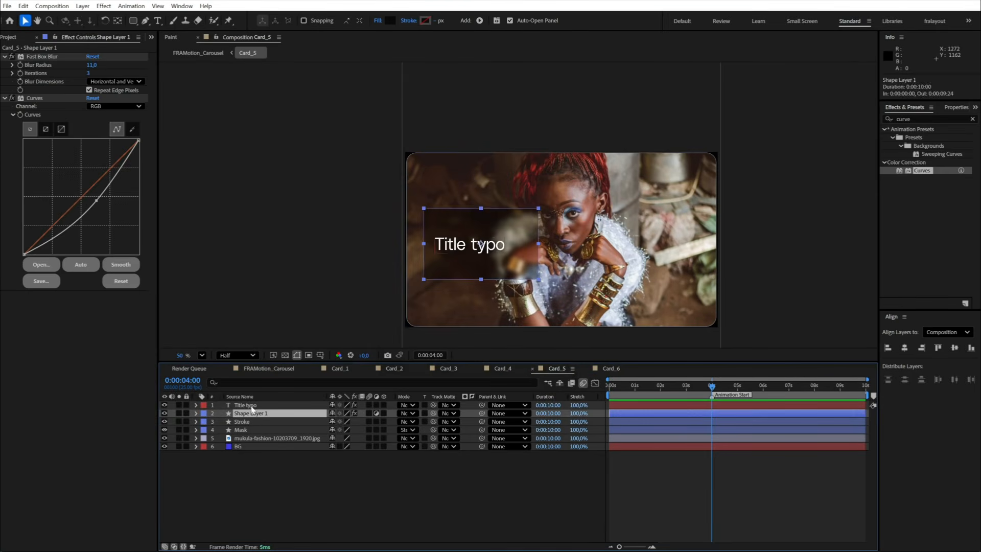
shift+click(250, 405)
drag(629, 414, 731, 417)
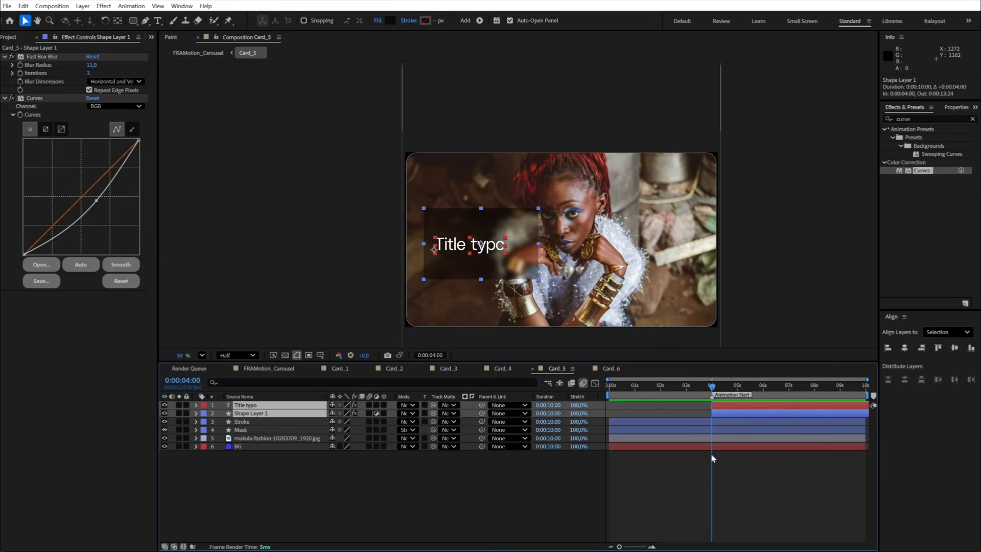
Move the anchor point of Shape Layer 1 to the upper-left corner of the glass panel
click(710, 454)
scroll(528, 271, up, 1)
click(526, 266)
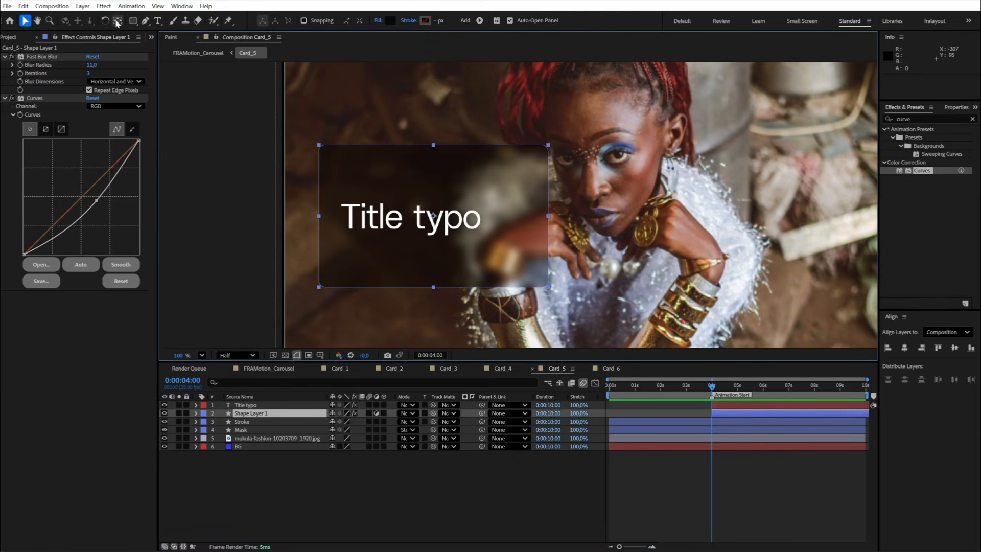
click(117, 20)
click(25, 21)
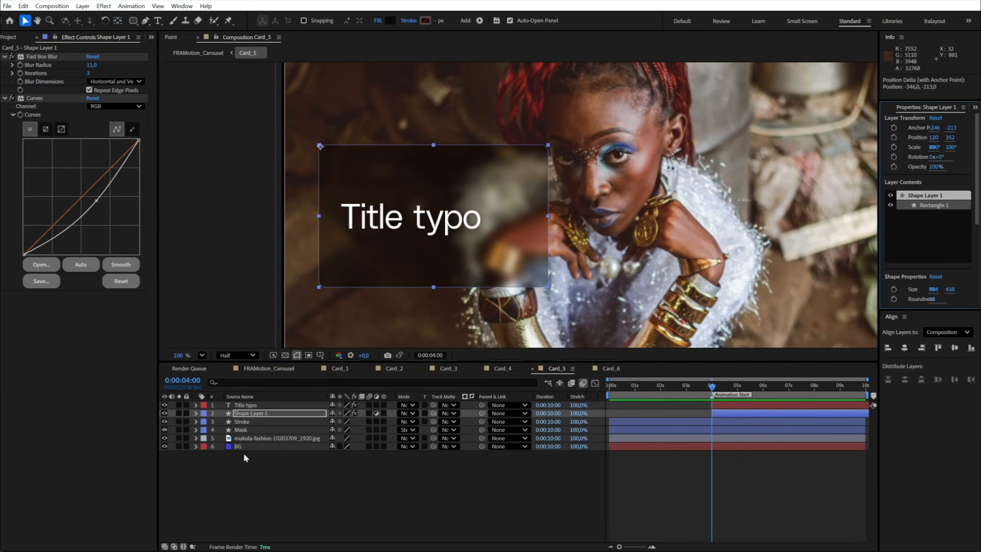
Add Opacity and Anchor Point keyframes to the Title typo layer at 0:00:04:00 and show only its keyframed properties
click(237, 406)
key(t)
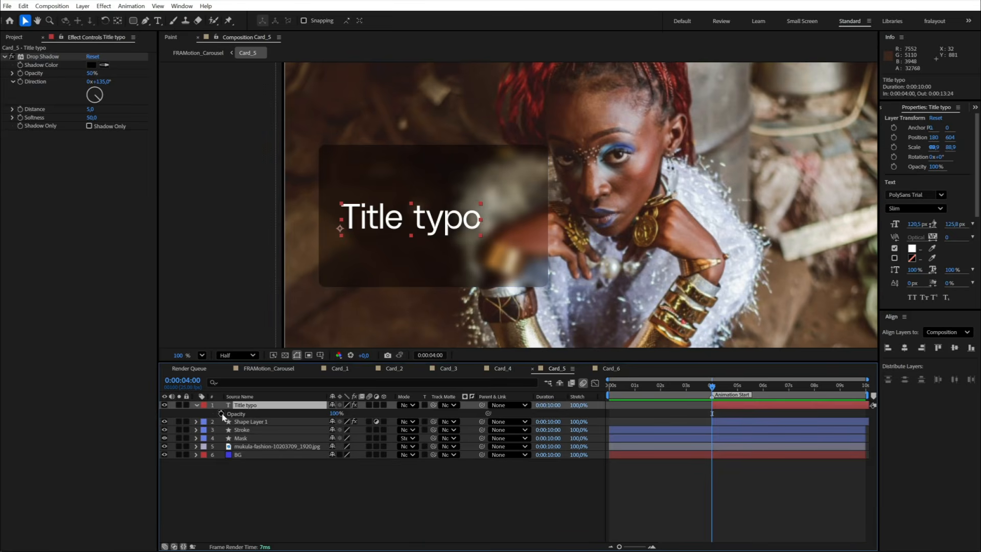
click(222, 414)
key(a)
click(221, 414)
key(u)
key(u)
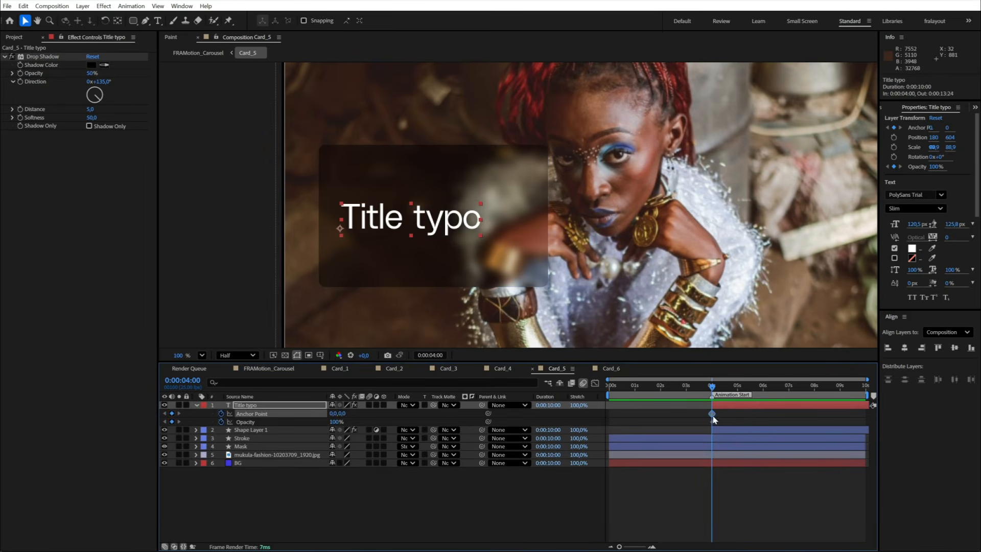
Move both Title typo keyframes to about 0:00:05:00, then set Opacity to 0% and Anchor Point X to 67 at 0:00:04:00
scroll(713, 419, up, 3)
mouse_move(728, 421)
mouse_down()
mouse_move(643, 420)
mouse_move(726, 423)
mouse_up()
shift+click(621, 422)
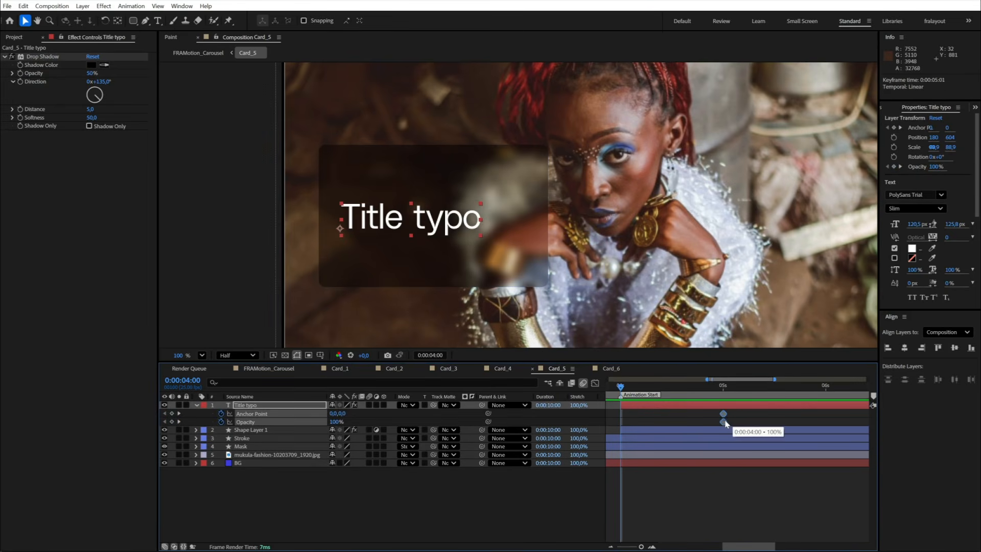
click(679, 478)
mouse_move(333, 422)
mouse_down()
mouse_move(318, 422)
mouse_move(334, 413)
mouse_up()
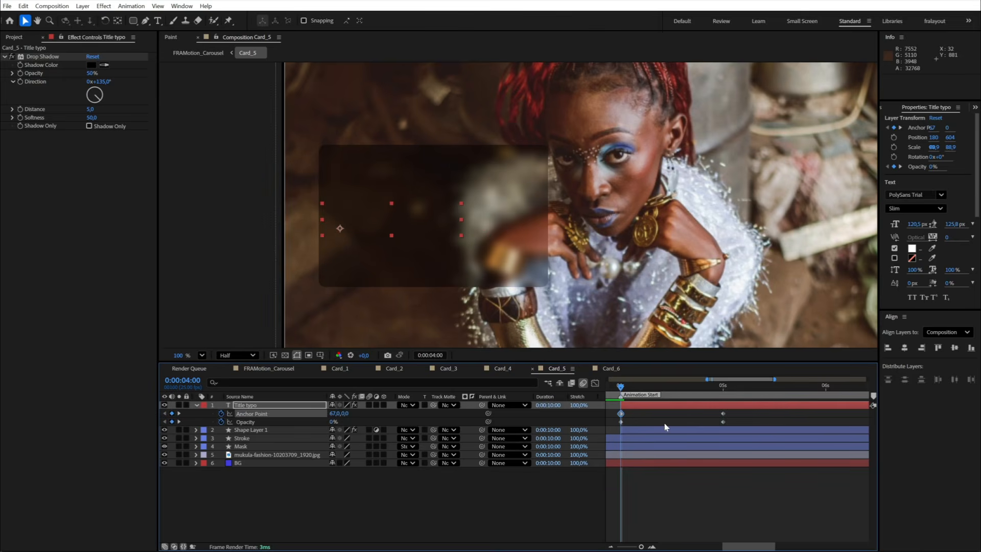
Move the Title typo's ending Opacity keyframe to 0:00:04:18 and apply Easy Ease to the ending keyframes
drag(621, 387, 695, 423)
key(F9)
key(F2)
Lengthen the incoming easing of the Title typo's ending Anchor Point keyframe in the graph and preview the text animation
click(723, 414)
click(595, 383)
drag(705, 518, 664, 518)
click(597, 384)
click(620, 387)
key(space)
key(space)
Animate the Scale of Shape Layer 1 from 0% at 0:00:04:00 to an eased 100% keyframe at 0:00:04:18
click(636, 430)
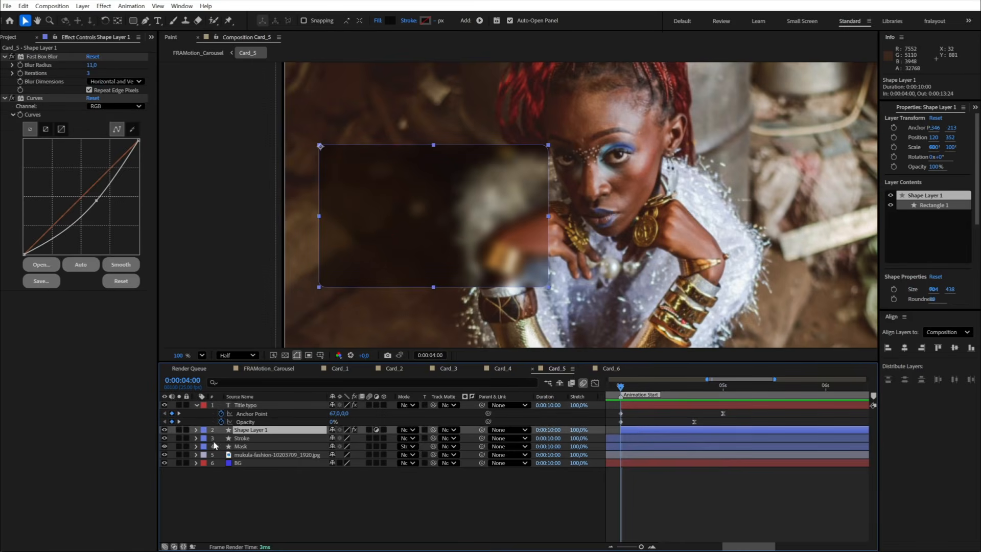
key(s)
click(221, 438)
drag(715, 438, 696, 439)
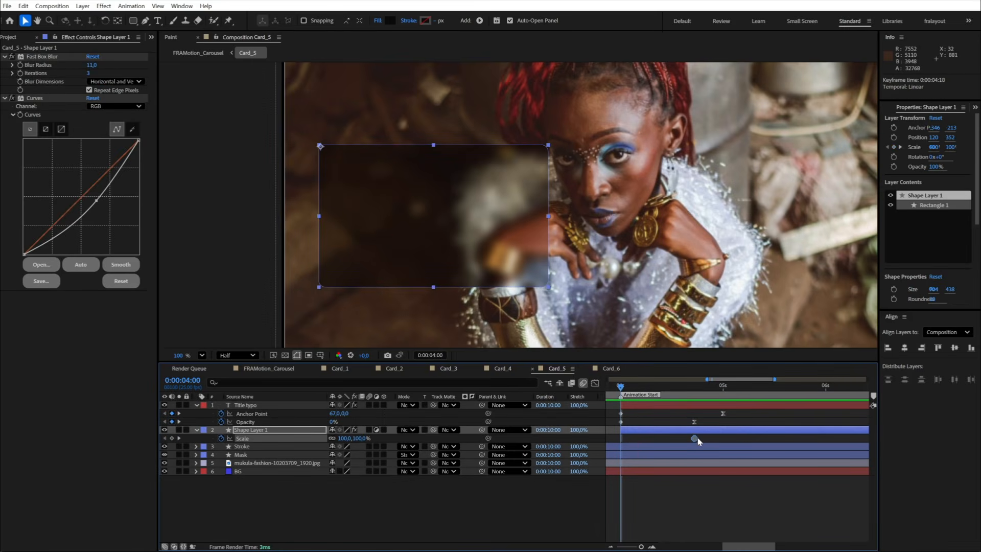
text(00)
key(Return)
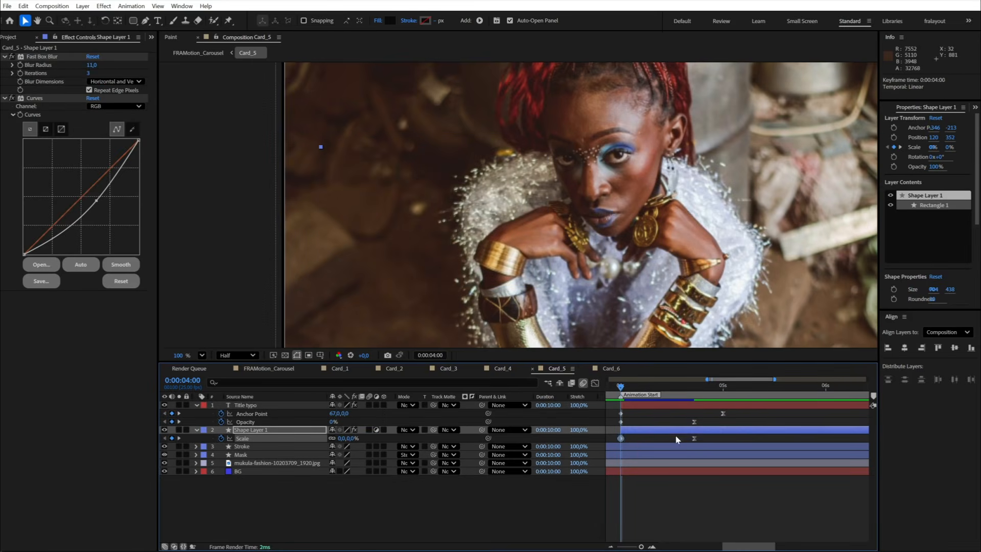
click(595, 383)
click(595, 383)
Shift the Title typo layer to start at 0:00:04:09 and preview its delayed entrance over the panel
click(245, 405)
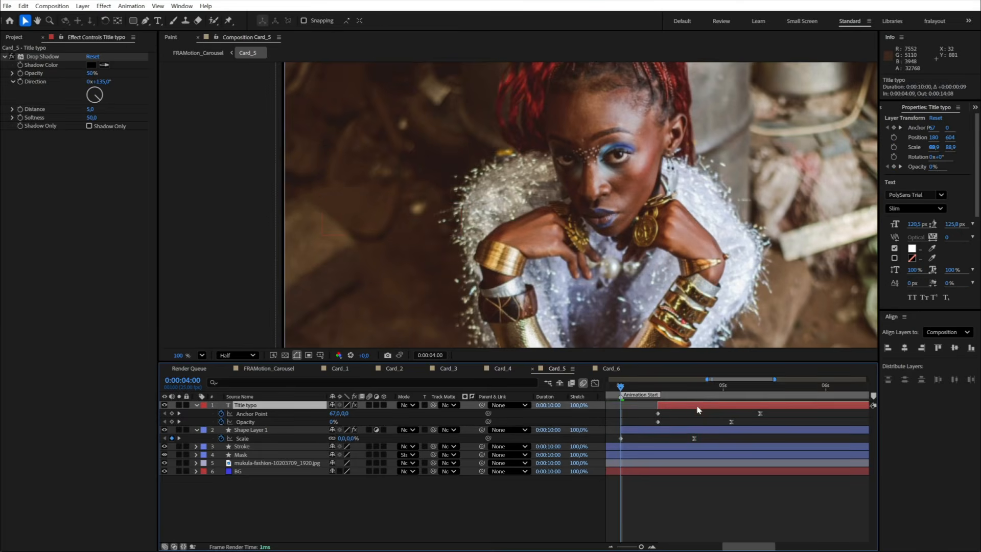
key(space)
key(space)
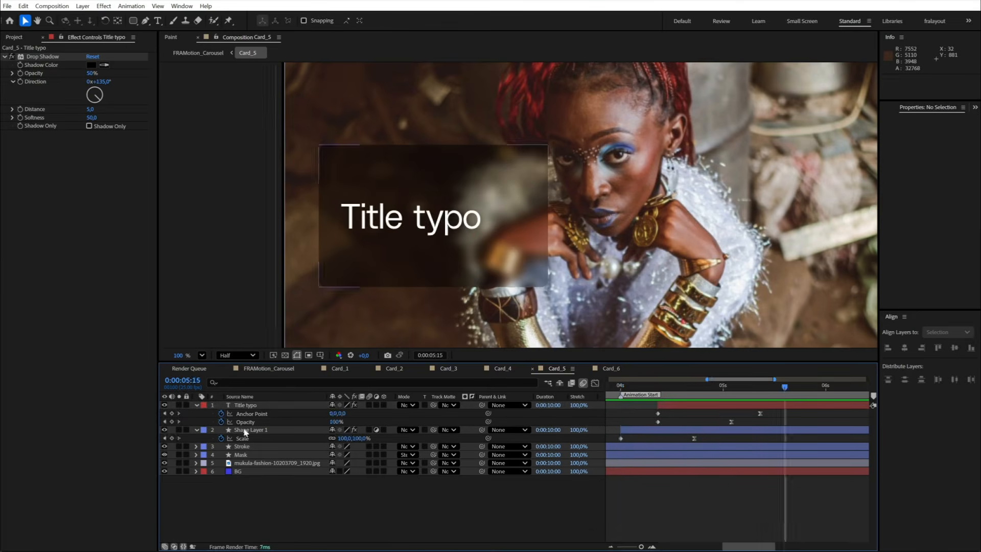
Collapse the layer properties in Card_5 and switch to the FRAMotion_Carousel composition
key(ctrl+a)
key(u)
click(348, 488)
scroll(596, 236, down, 1)
drag(595, 236, 589, 276)
click(292, 368)
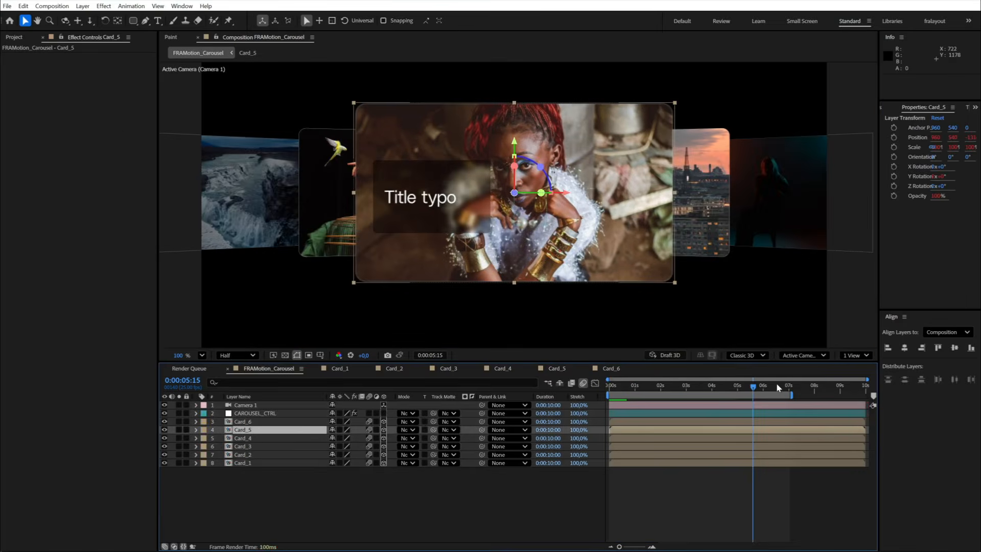
Return to the start of the composition and set Spacing Curve on CAROUSEL_CTRL to 1,50
key(Home)
drag(92, 114, 89, 114)
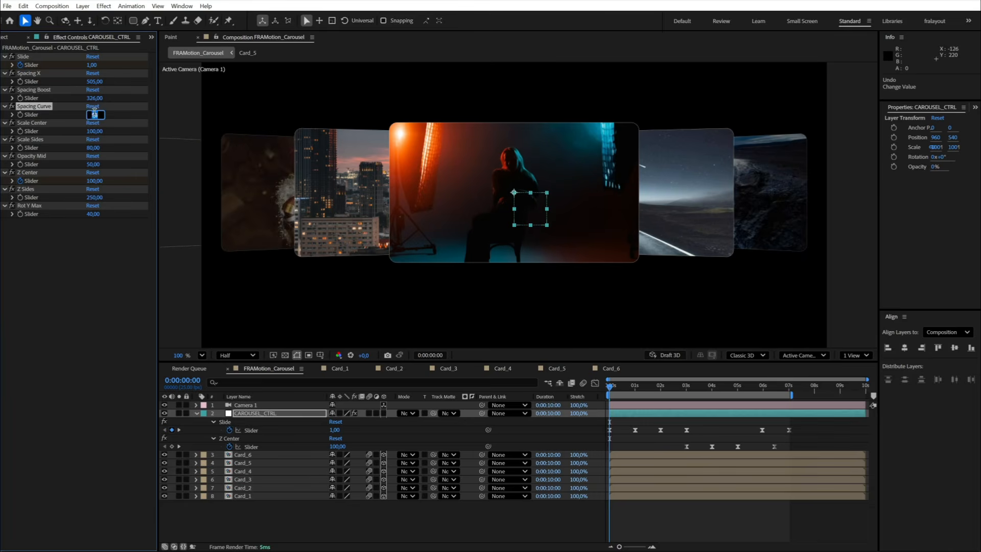
text(1)
key(Return)
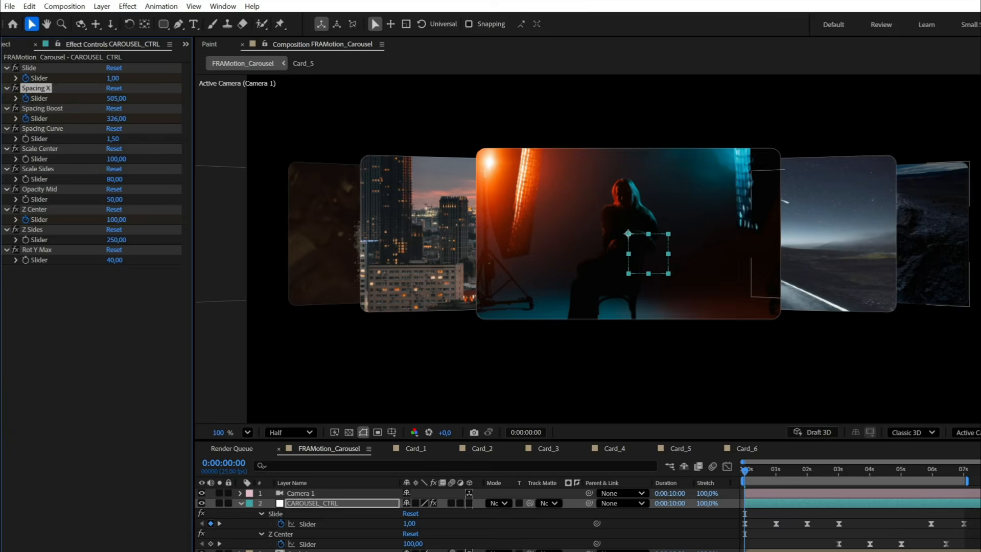
Reveal Spacing X and Spacing Boost of CAROUSEL_CTRL in the timeline and keyframe both at 0:00:00:00
click(765, 505)
key(u)
key(u)
key(equal)
key(equal)
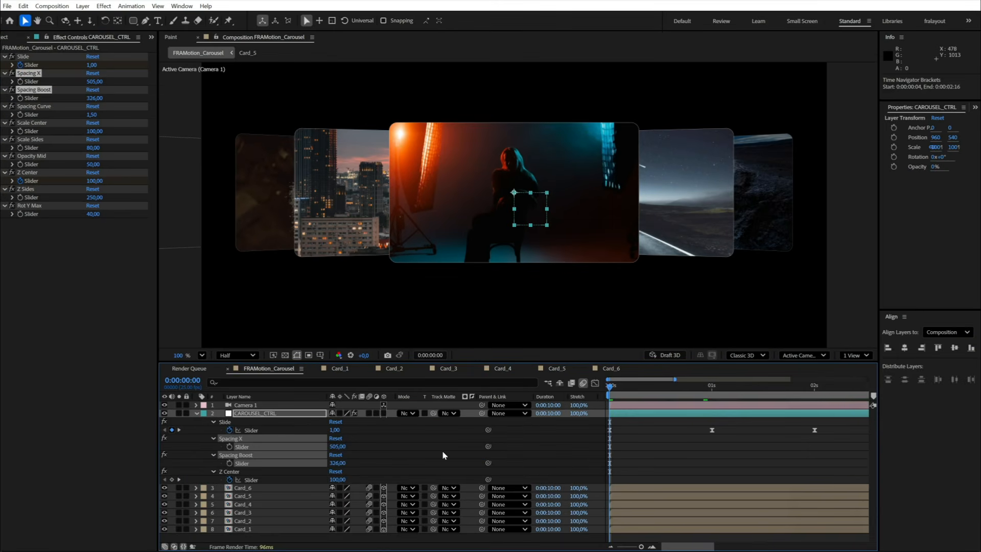
click(645, 449)
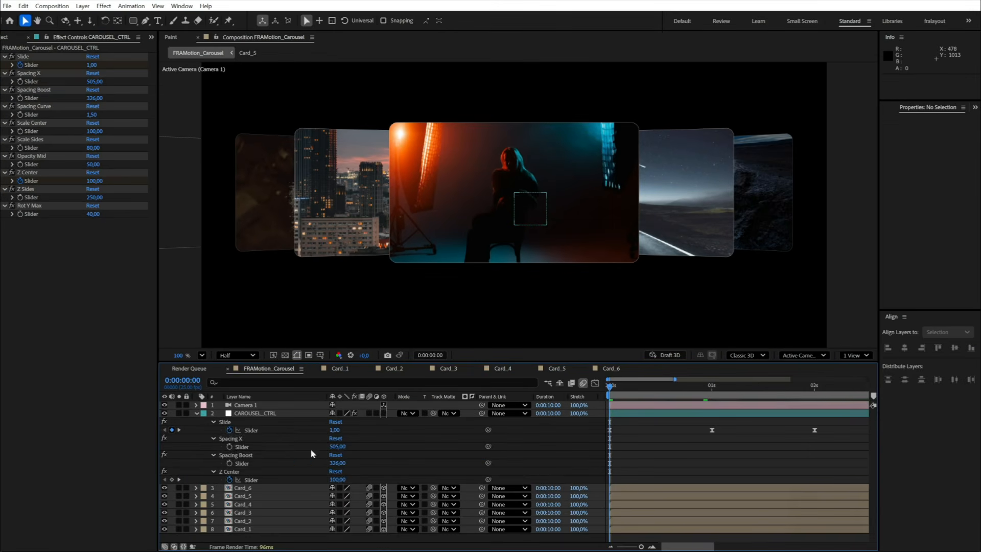
click(229, 447)
click(230, 463)
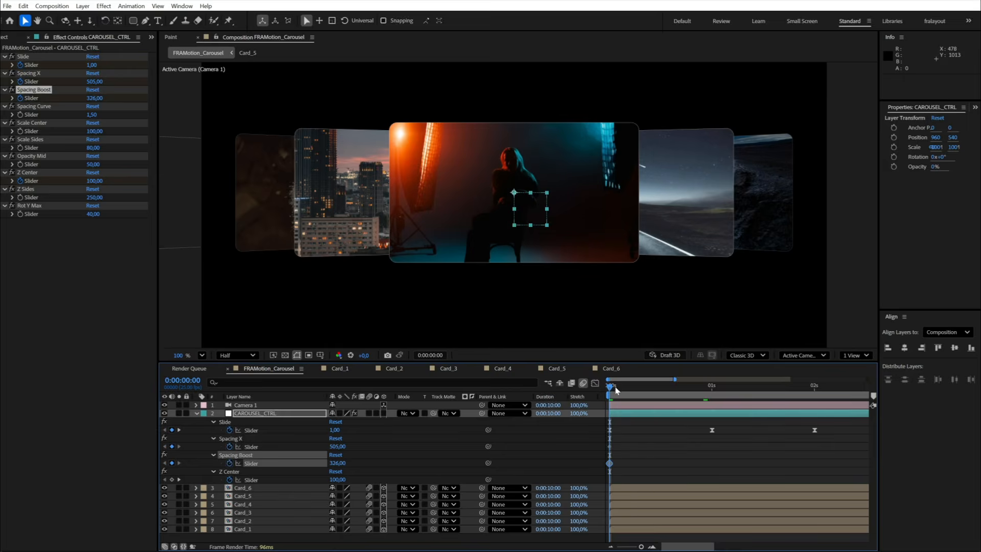
At 0:00:00:12, set Spacing X to 800 and Spacing Boost to 1200
drag(616, 390, 658, 392)
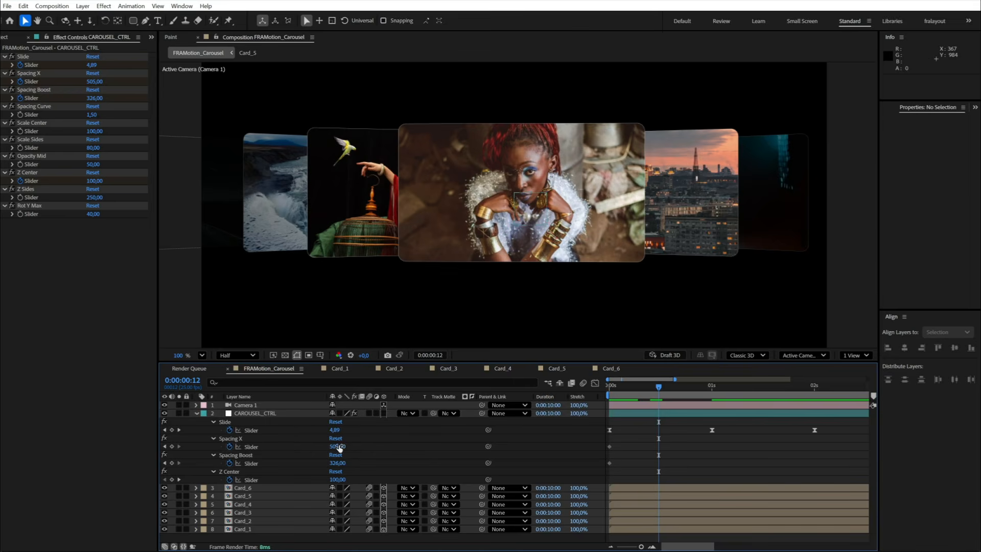
drag(338, 446, 362, 453)
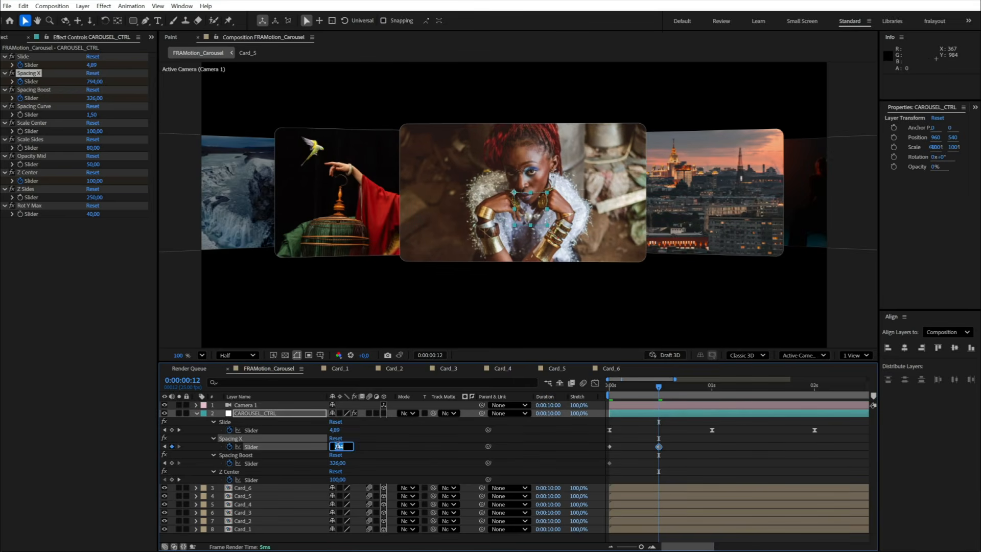
key(Tab)
key(Return)
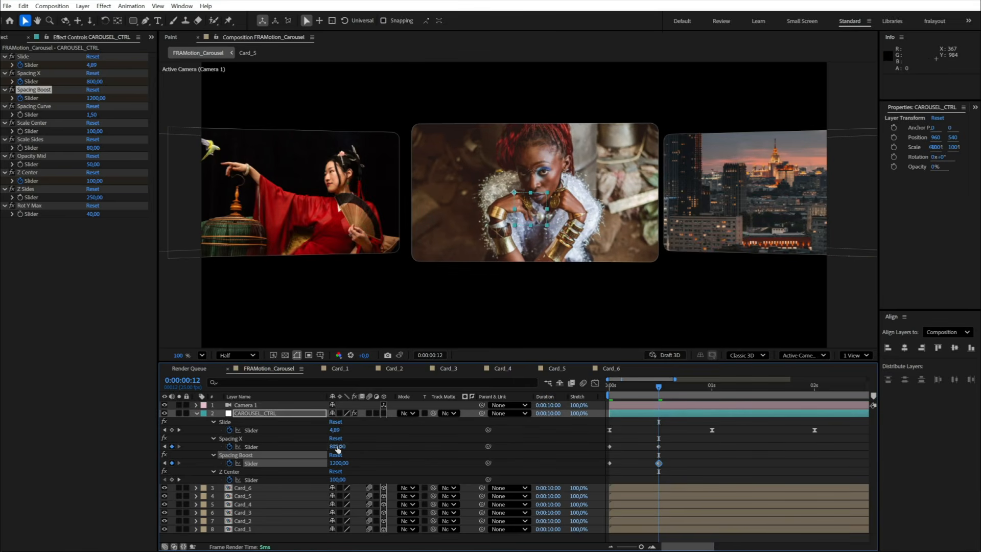
Copy the starting Spacing X and Spacing Boost keyframes to 0:00:01:00
drag(652, 390, 711, 390)
drag(629, 441, 606, 468)
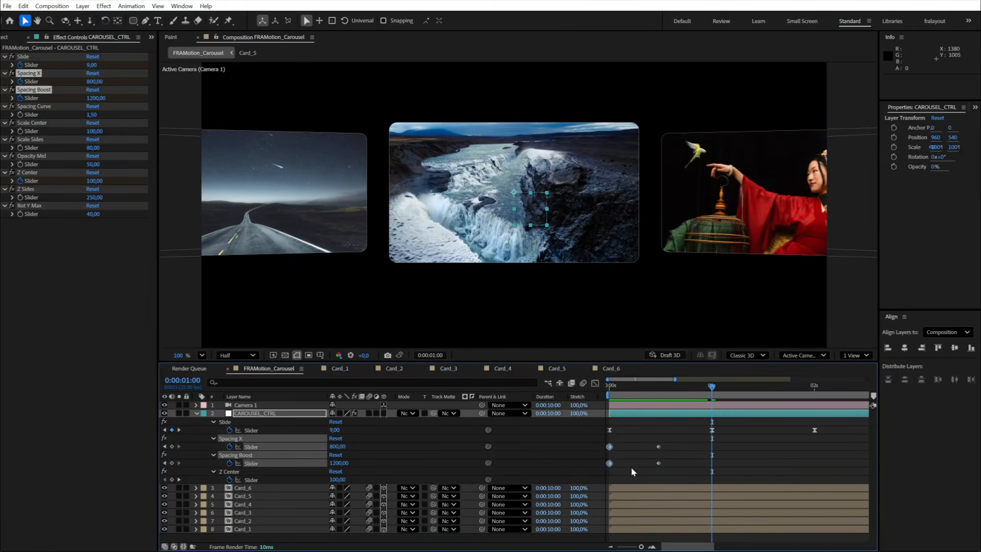
key(ctrl+c)
key(ctrl+v)
Easy Ease all Spacing X and Spacing Boost keyframes, lengthen the easing at both ends of the curves, and preview the carousel
click(659, 391)
drag(728, 440, 602, 477)
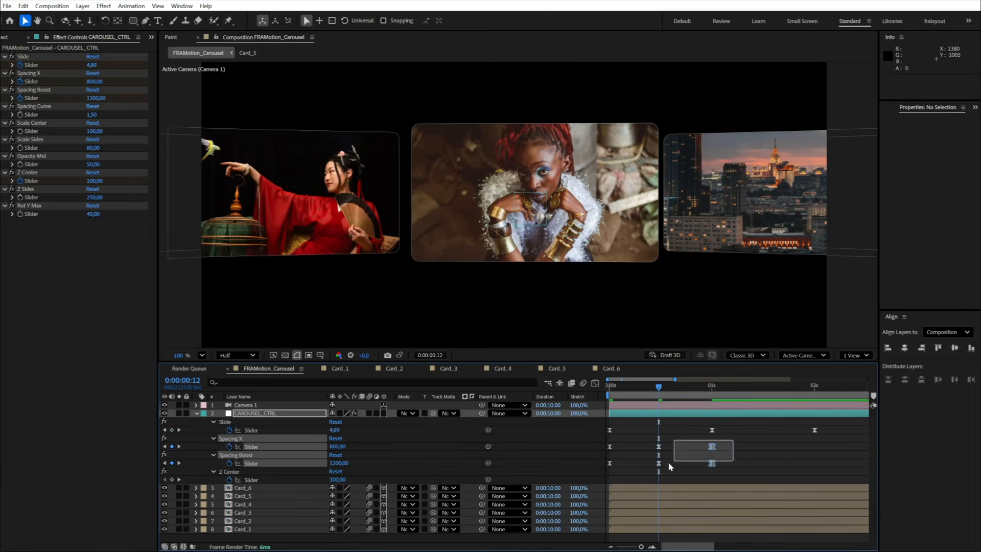
click(595, 382)
drag(617, 479, 637, 518)
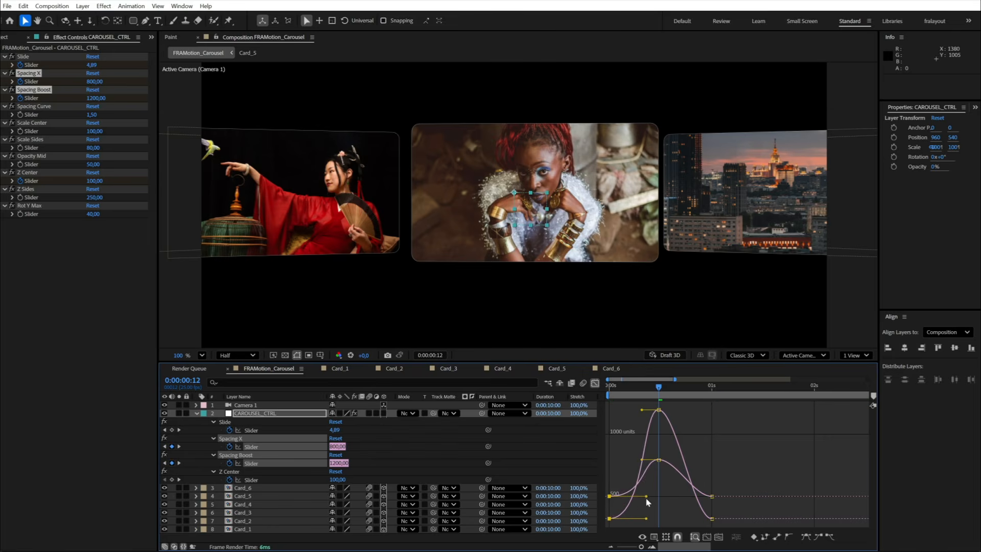
drag(727, 469, 676, 519)
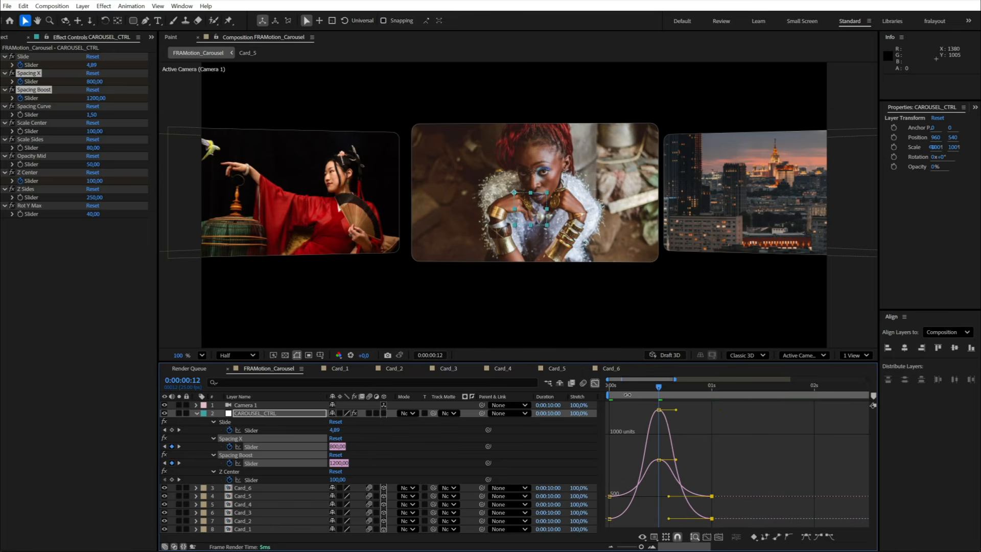
key(shift+F3)
key(space)
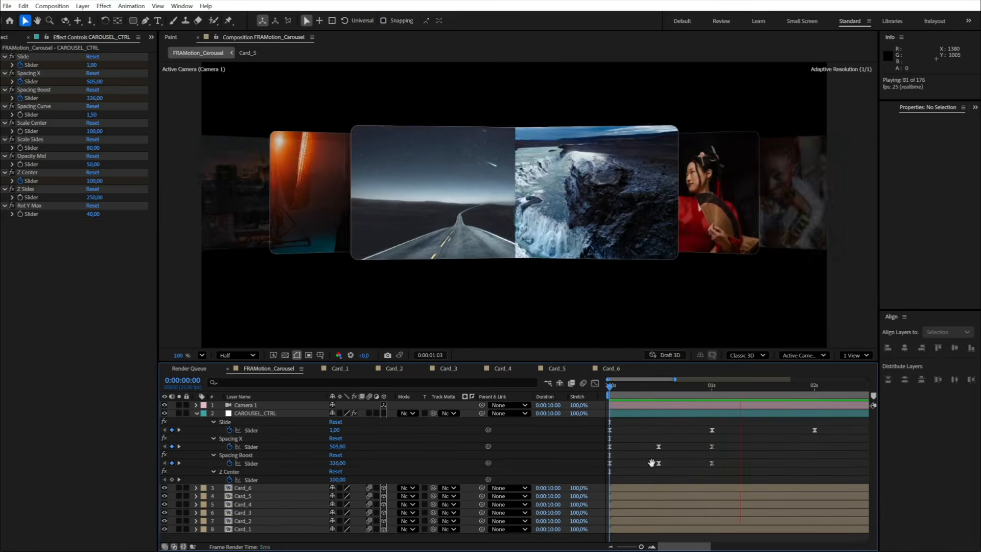
Widen the easing handles of the Spacing X and Spacing Boost keyframes at 0:00:00:12 and play back the movement
click(659, 386)
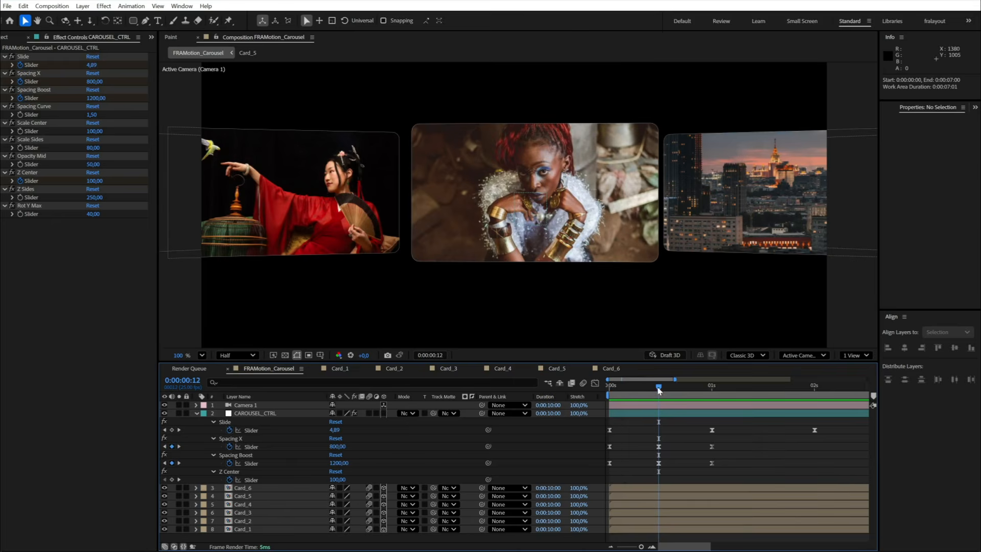
drag(647, 443, 679, 485)
key(shift+F3)
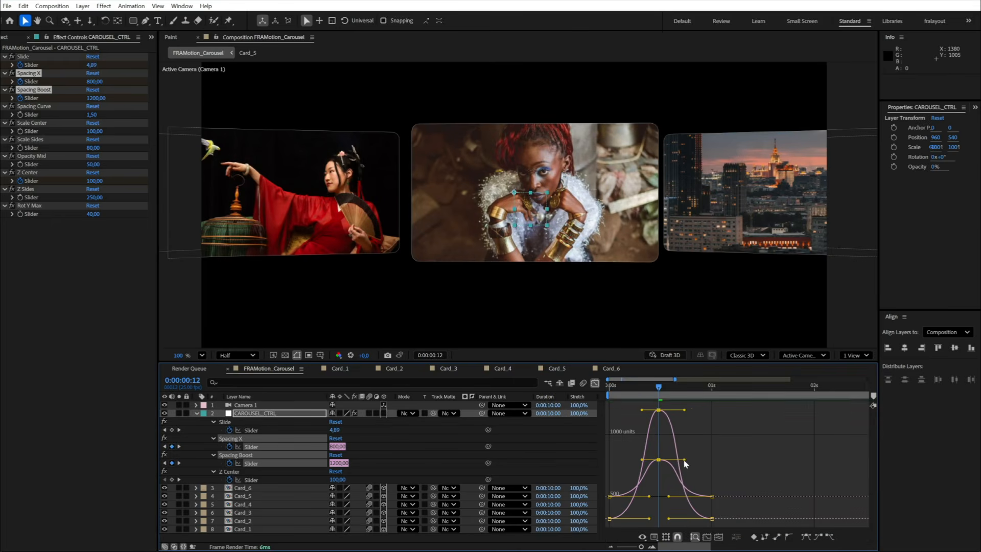
click(594, 383)
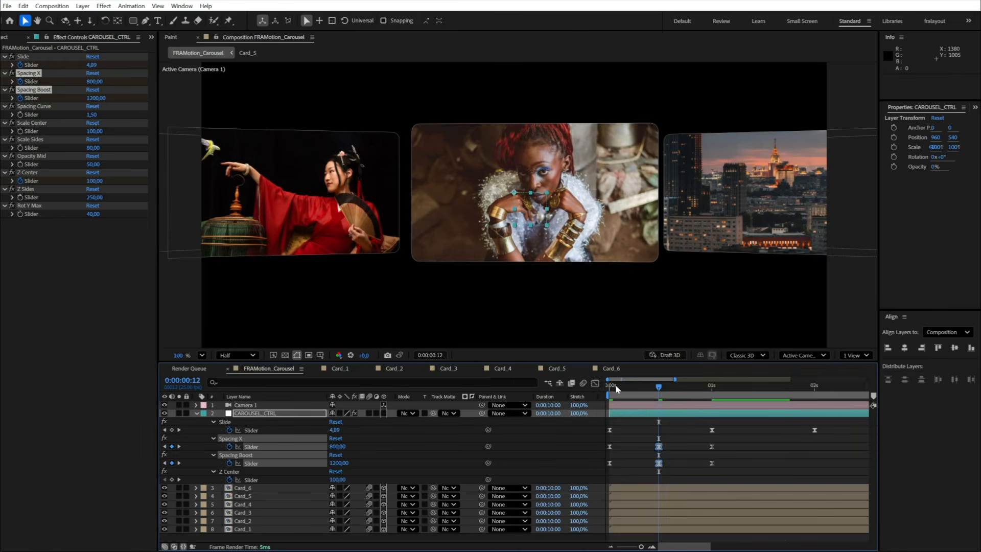
drag(615, 385, 685, 398)
key(space)
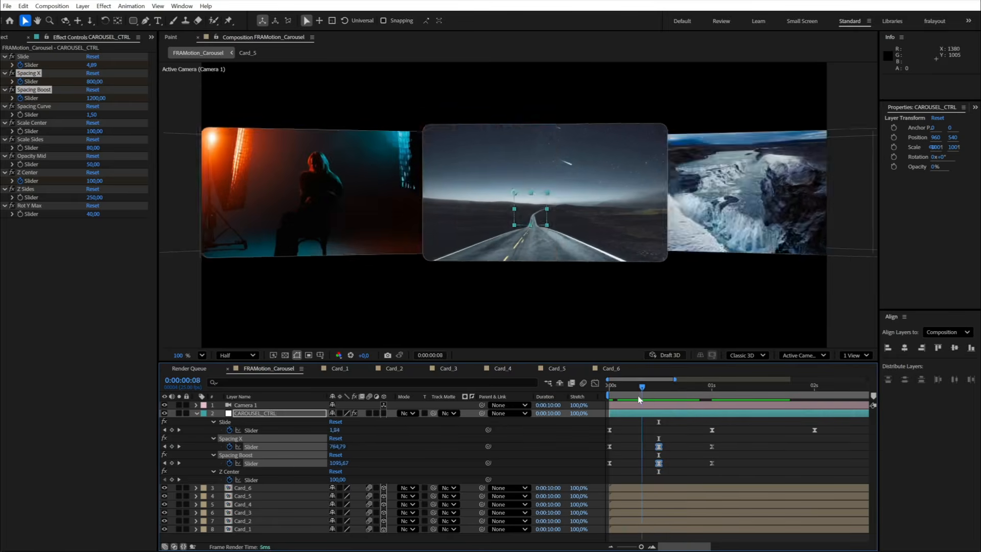
Raise the 0:00:00:12 keyframes to 1400 for Spacing Boost and 850 for Spacing X, and preview the carousel
click(659, 387)
click(632, 450)
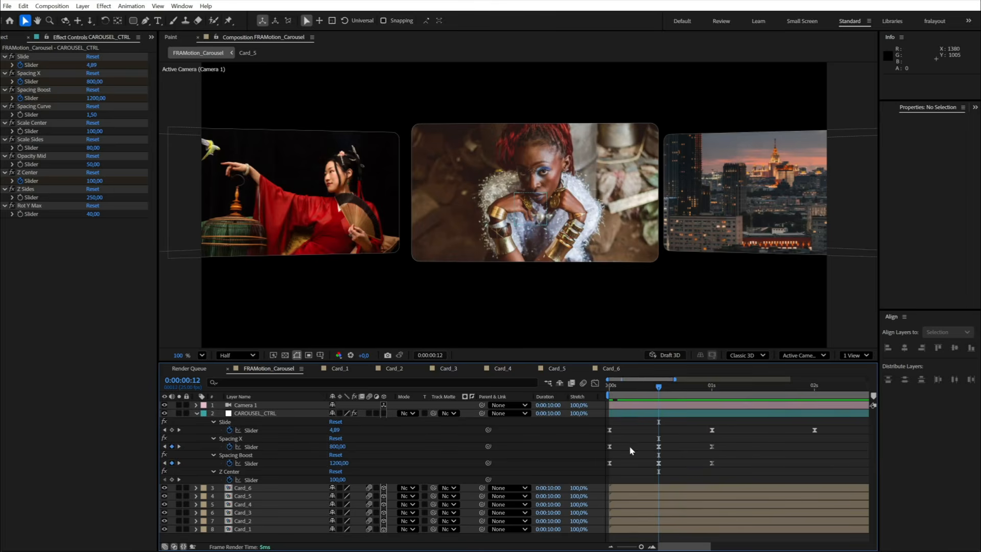
text(1400)
key(Return)
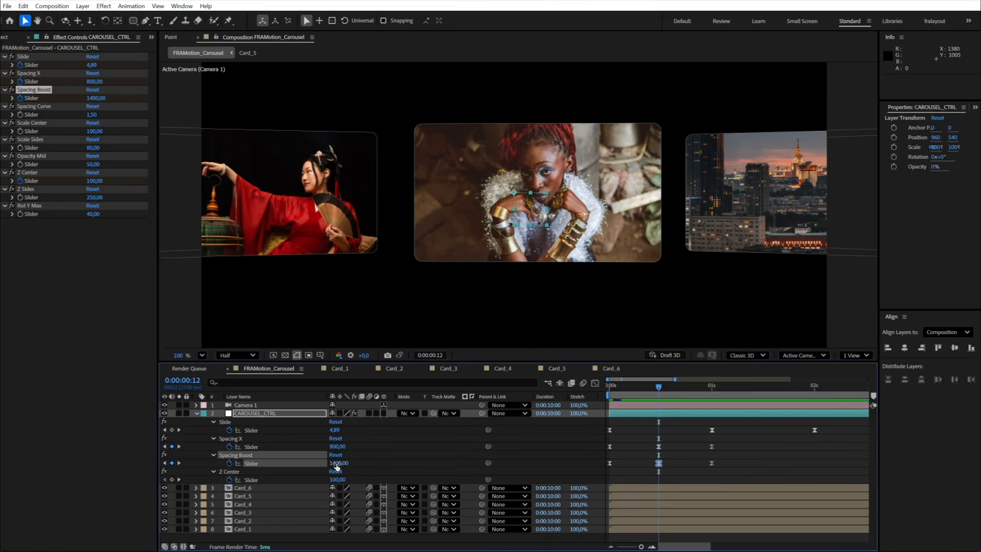
key(Return)
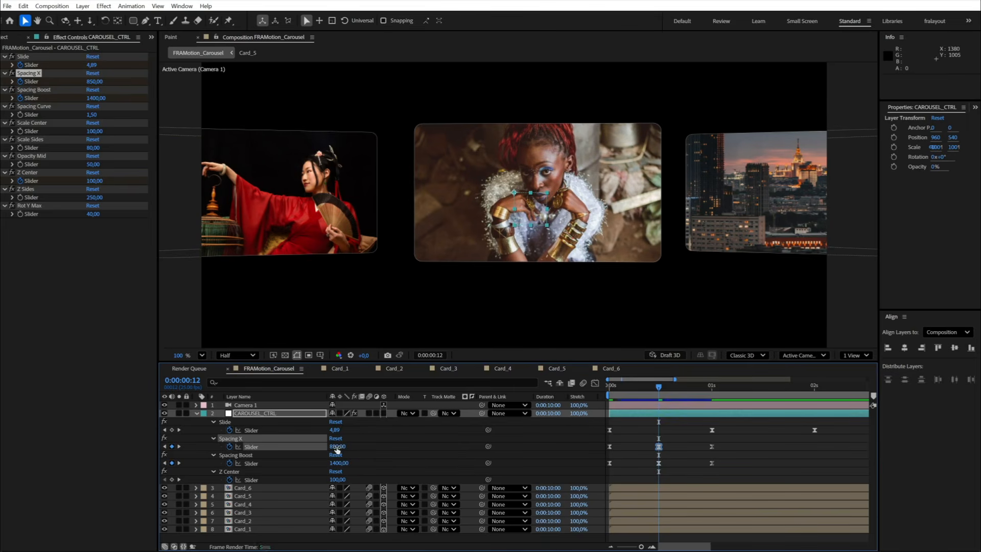
key(space)
Shorten the easing handles of the Spacing X and Spacing Boost keyframes at 0:00:01:00 and 0:00:00:00, and preview the motion
drag(664, 391, 692, 398)
drag(727, 444, 703, 468)
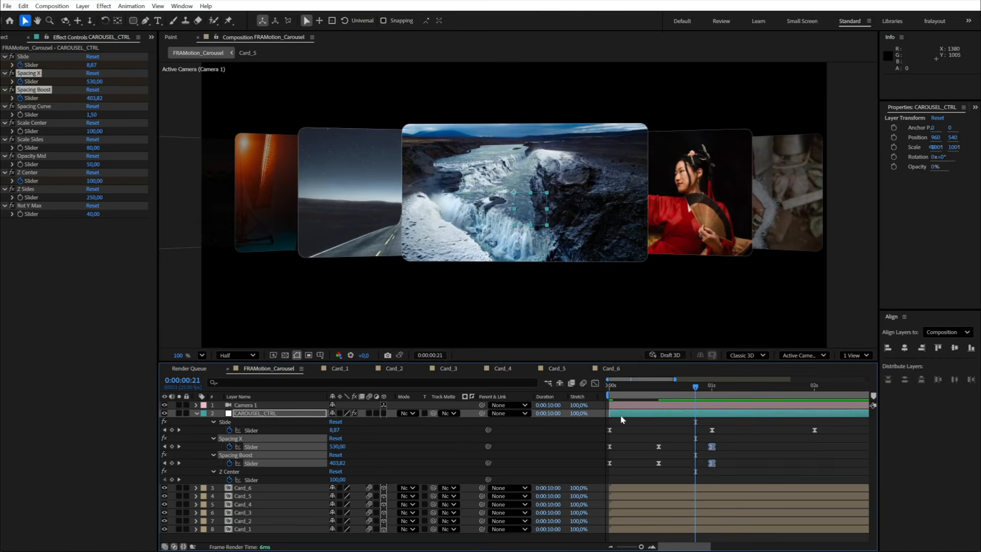
click(595, 384)
drag(669, 501, 683, 501)
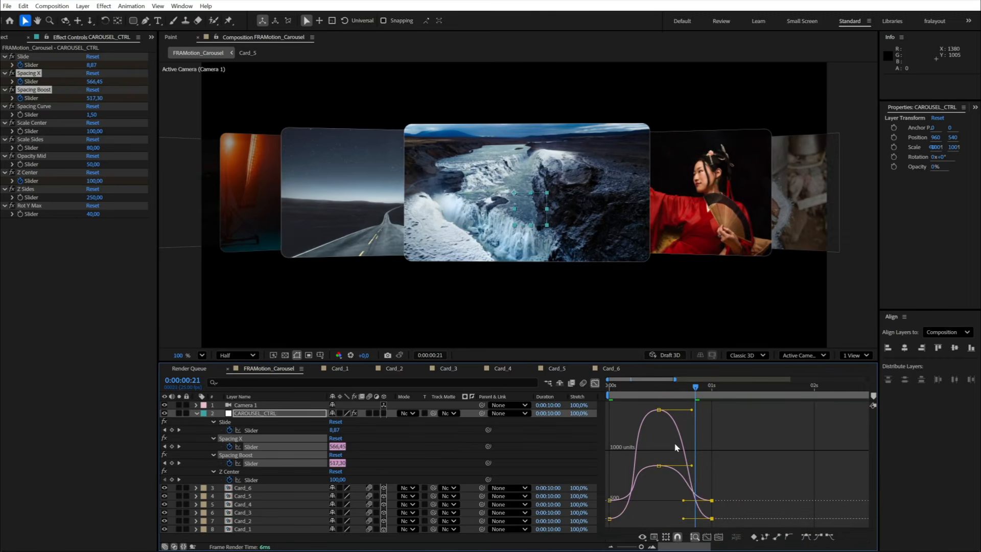
drag(695, 387, 608, 392)
drag(619, 484, 595, 531)
key(space)
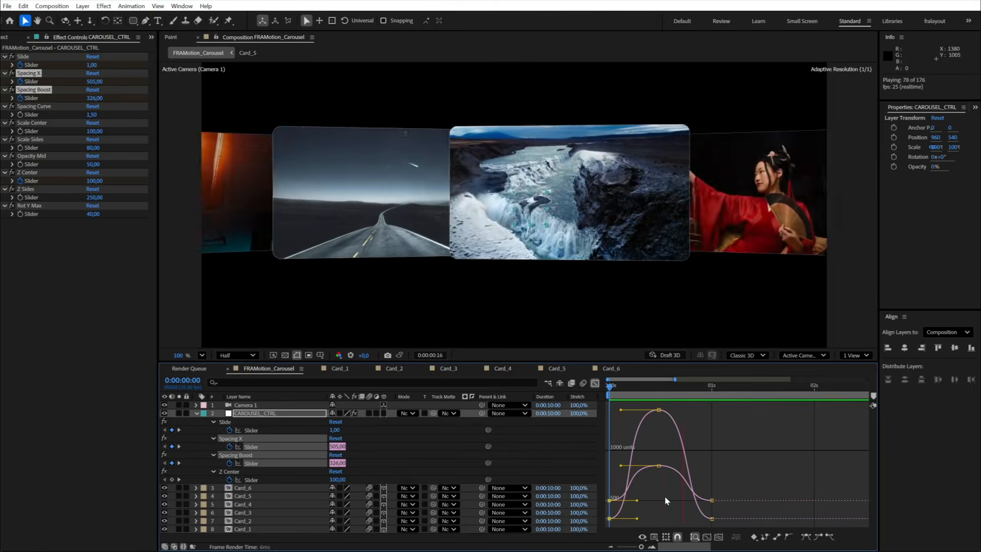
Copy all six Spacing X and Spacing Boost keyframes, paste them at 0:00:01:00, and preview the carousel
click(595, 382)
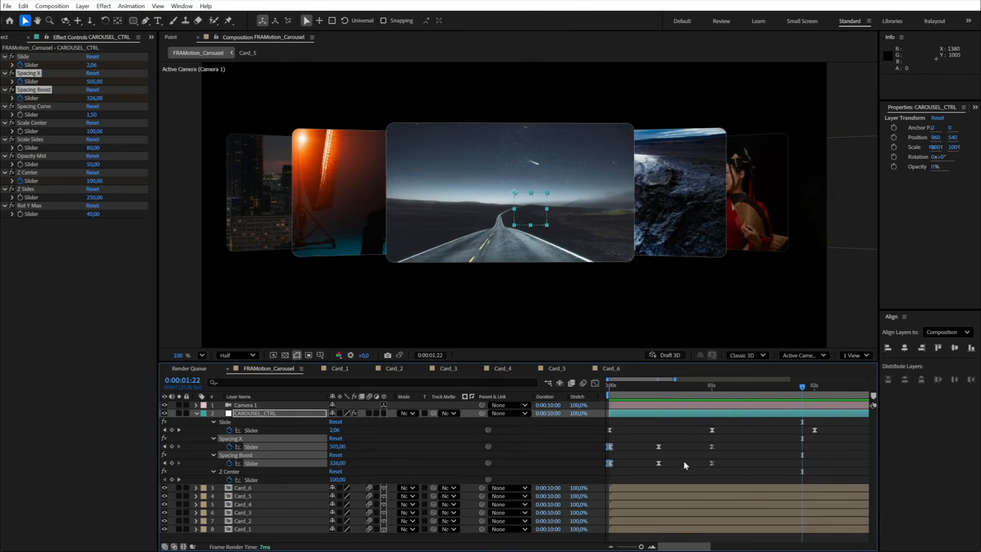
drag(595, 440, 720, 489)
key(ctrl+c)
click(712, 386)
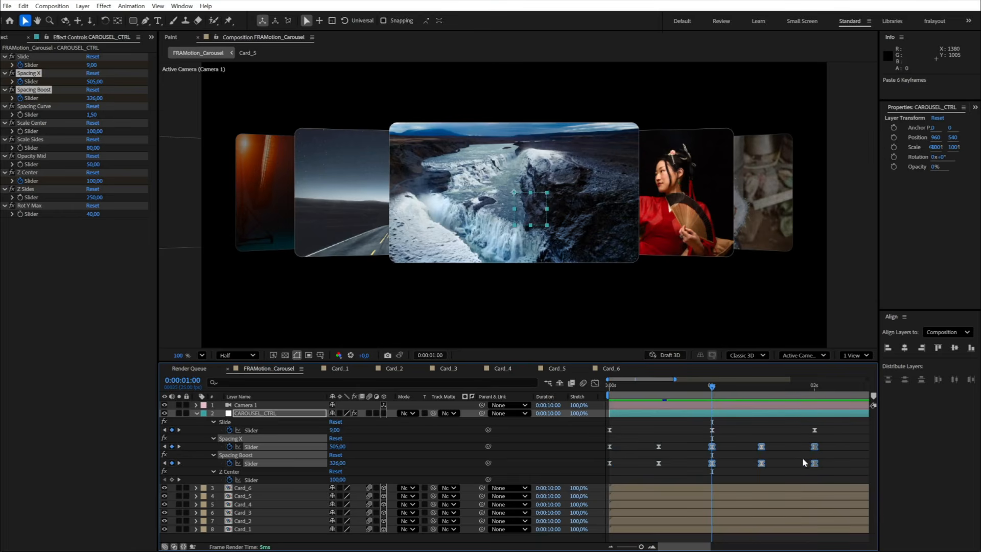
scroll(803, 462, right, 4)
drag(683, 391, 726, 394)
key(space)
scroll(726, 414, down, 3)
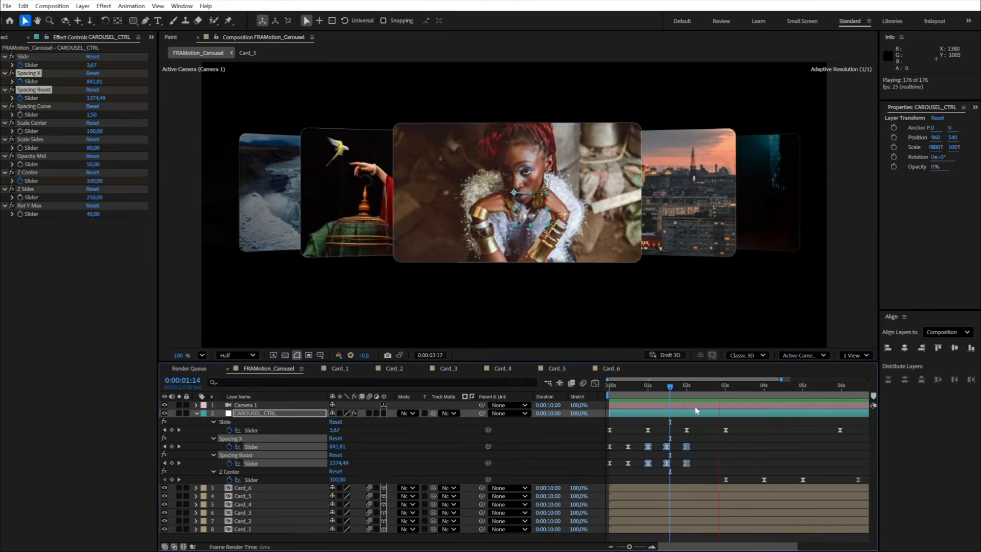
Paste the copied Spacing X and Spacing Boost keyframes again at 0:00:02:00 and play back the movement
click(685, 390)
key(space)
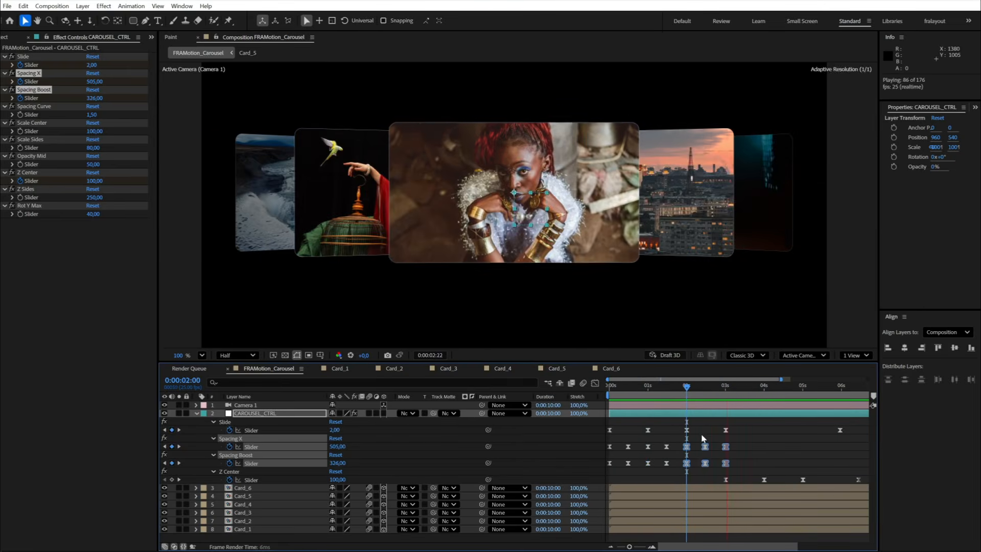
key(space)
drag(688, 390, 647, 441)
scroll(722, 447, up, 2)
scroll(723, 450, left, 1)
key(space)
Check the Slide curve and move the Spacing X and Spacing Boost keyframes at 0:00:03:00 earlier to 0:00:02:21
click(723, 450)
scroll(718, 449, down, 3)
click(595, 382)
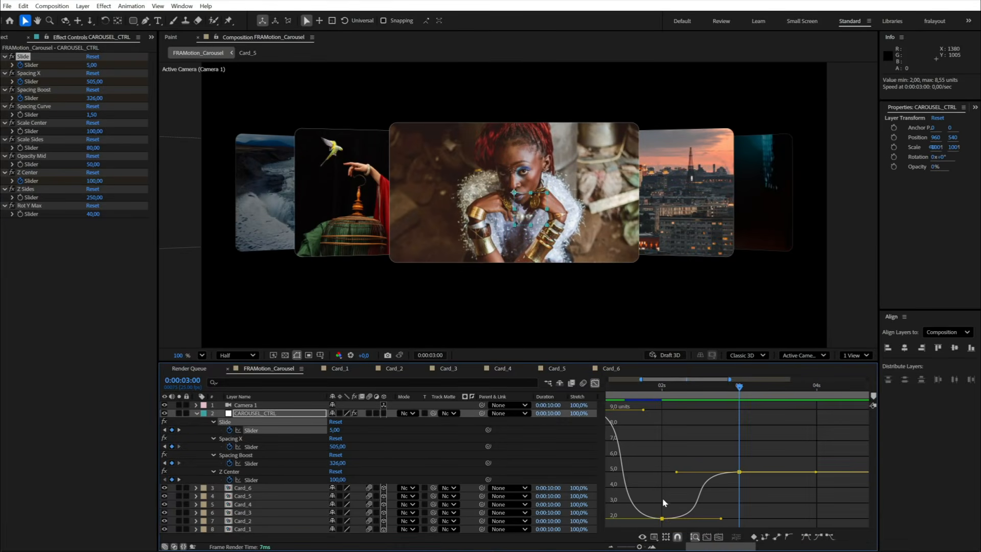
click(595, 384)
click(700, 389)
drag(700, 388, 720, 402)
drag(739, 442, 729, 467)
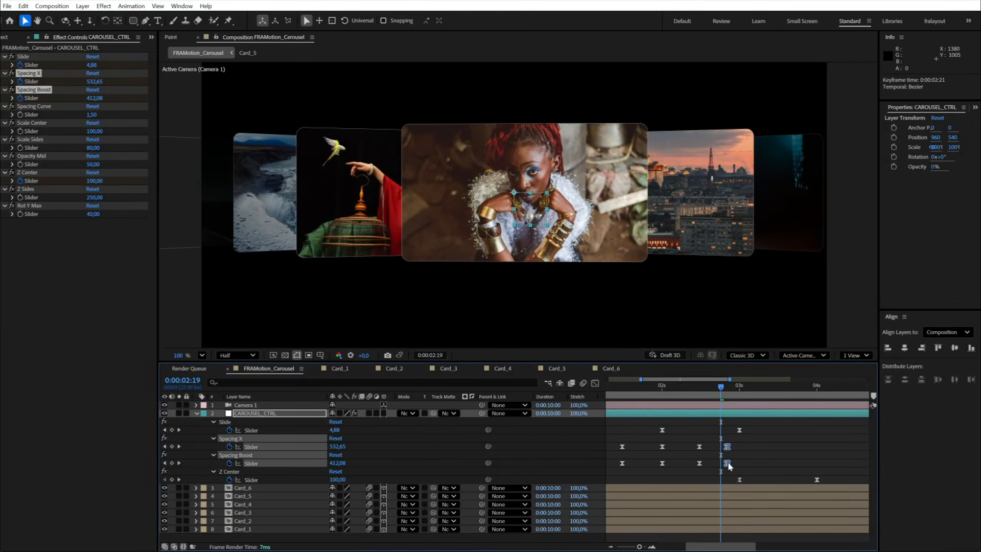
Try shifting the Spacing X and Spacing Boost keyframes at 0:00:02:00 slightly later, preview the motion, and undo the shift
drag(702, 392, 662, 405)
drag(674, 443, 668, 465)
key(space)
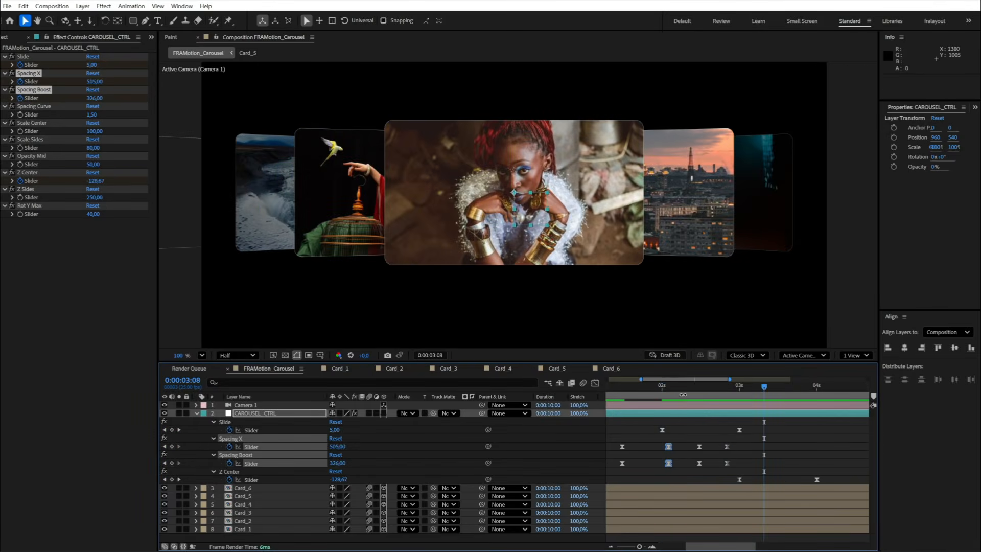
key(ctrl+z)
drag(663, 387, 740, 395)
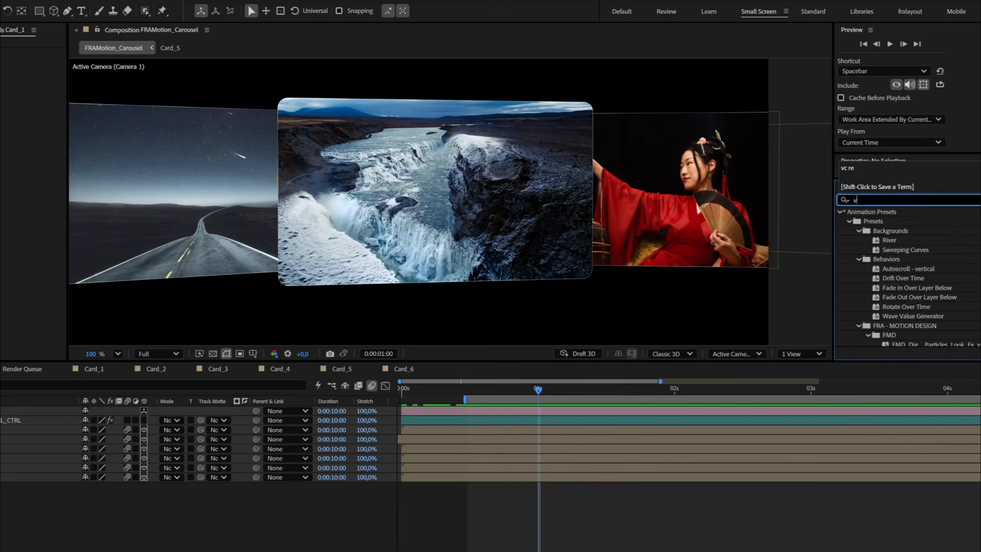
Apply VC Reflect to Card_3 with Reflection Distance 48%, Opacity 60%, Blur Amount 2 and Blur Offset 89
text(ef)
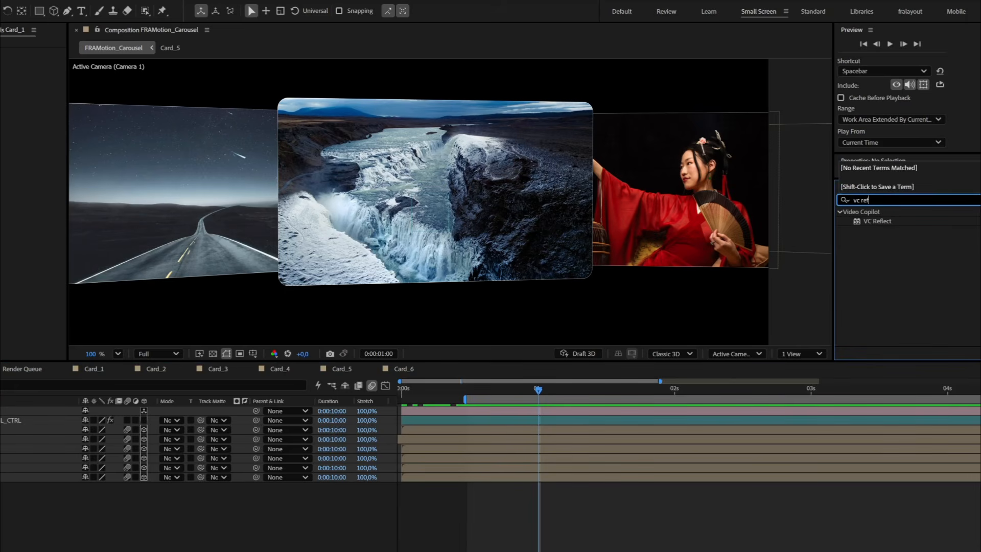
drag(879, 221, 403, 253)
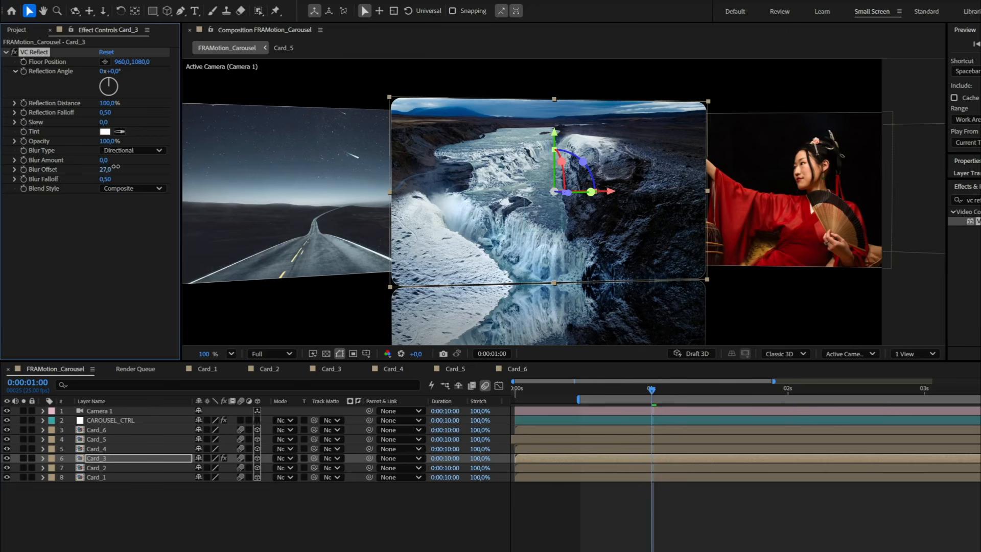
mouse_move(115, 160)
mouse_down()
mouse_move(128, 160)
mouse_move(103, 164)
mouse_up()
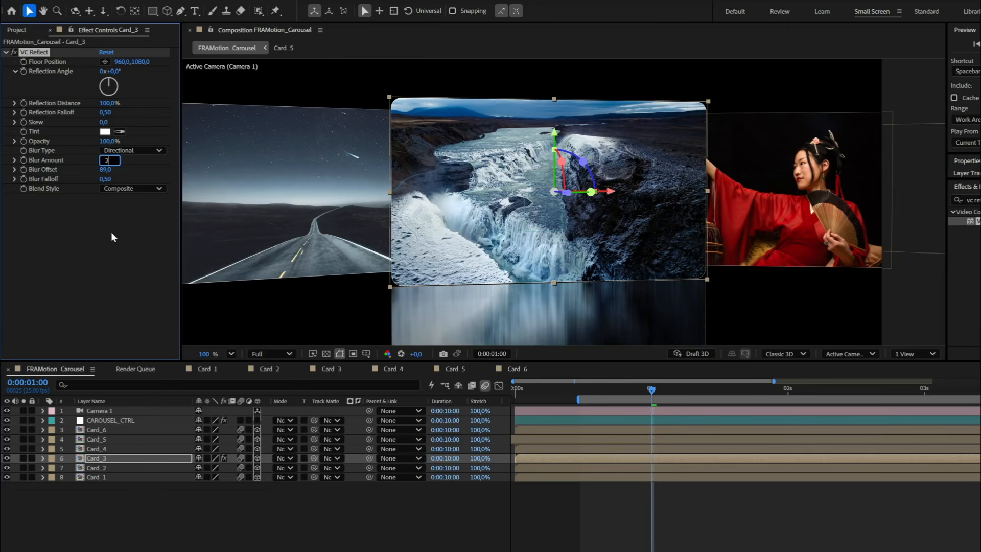
text(2)
key(Return)
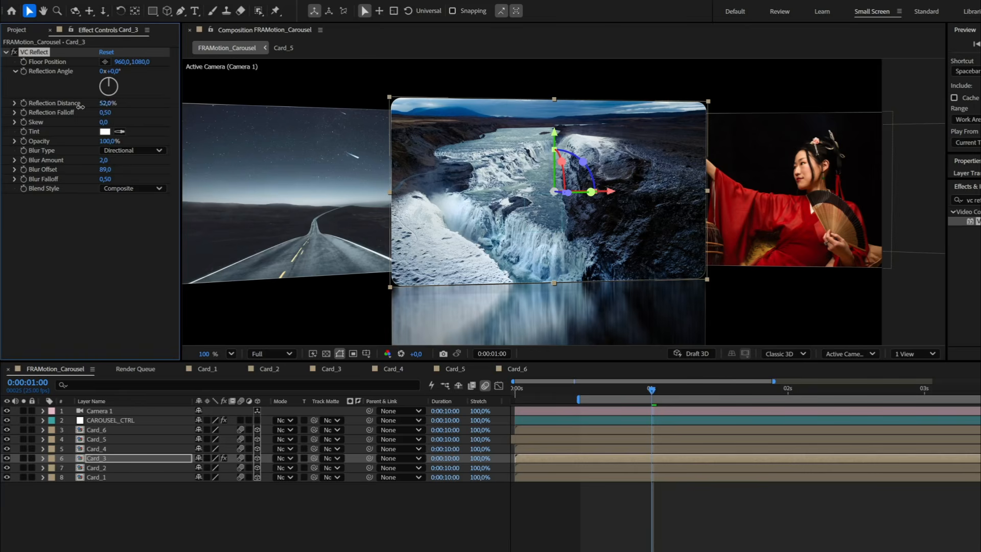
drag(80, 106, 76, 110)
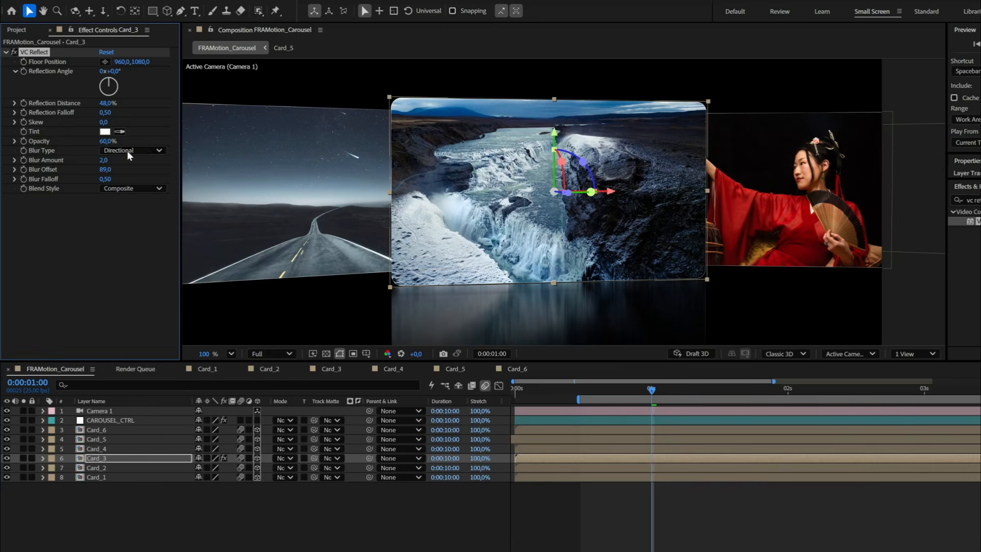
Paste Card_3's VC Reflect effect onto Card_6, Card_5, Card_4, Card_2 and Card_1
shift+click(104, 429)
key(ctrl+v)
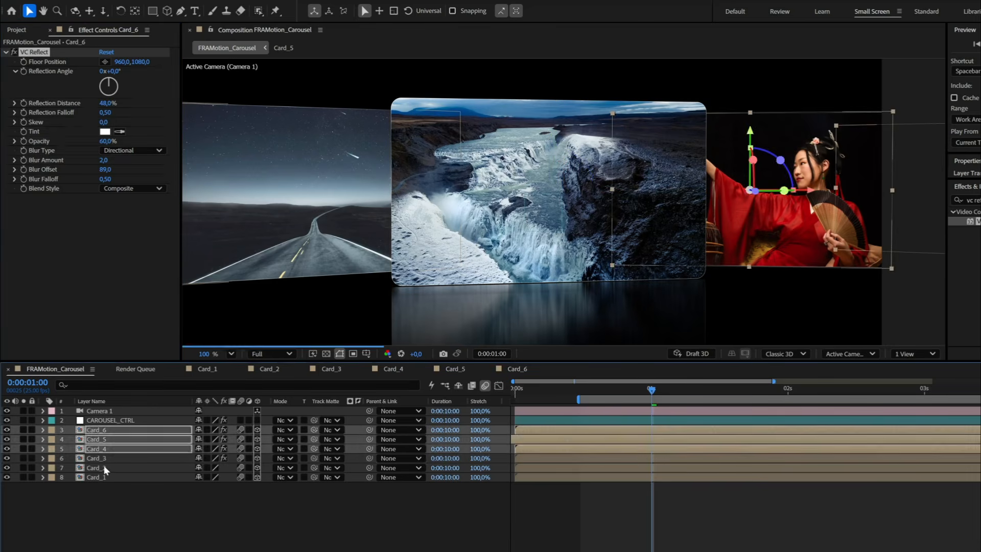
click(103, 468)
click(98, 476)
key(ctrl+v)
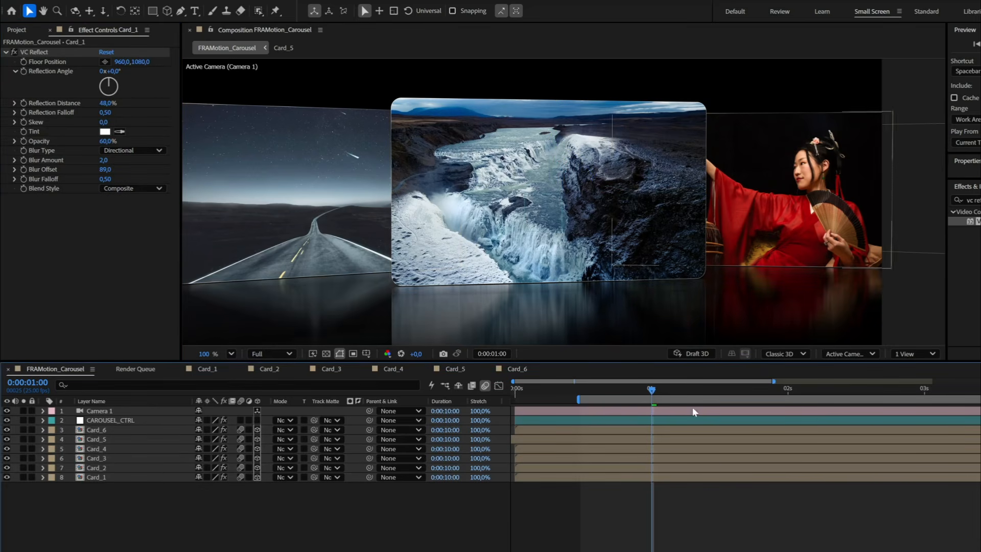